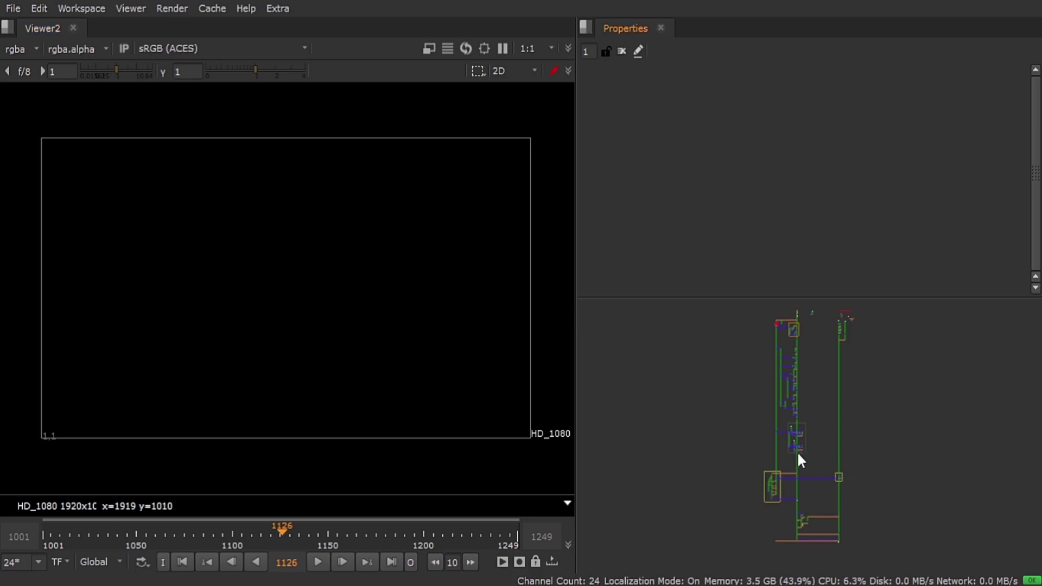
Display the Shuffle10 Plate node's output in the viewer.
middle_drag(787, 454, 771, 481)
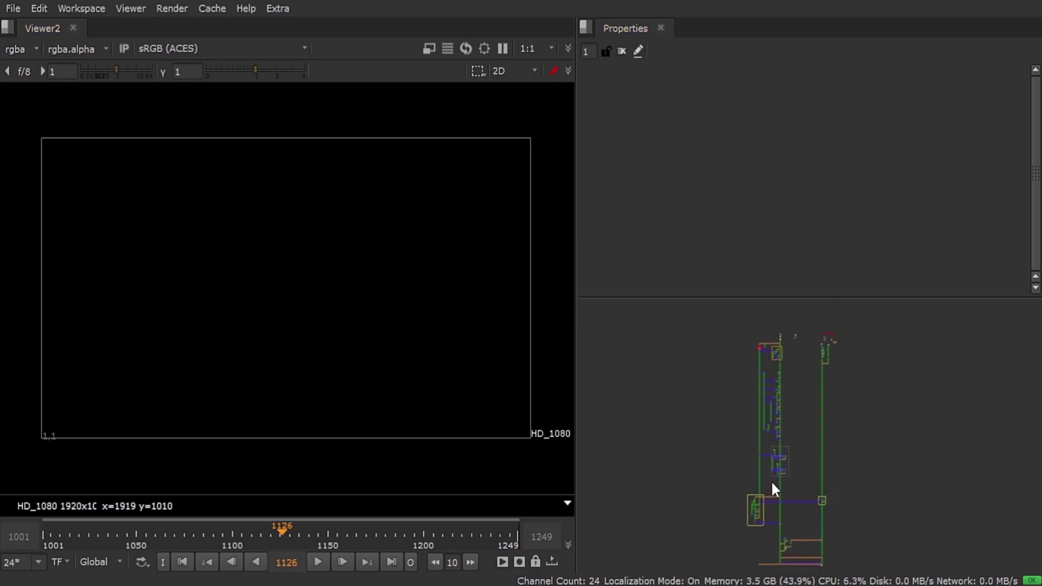
drag(727, 315, 863, 522)
middle_drag(822, 565, 800, 376)
scroll(800, 376, up, 10)
scroll(803, 384, up, 5)
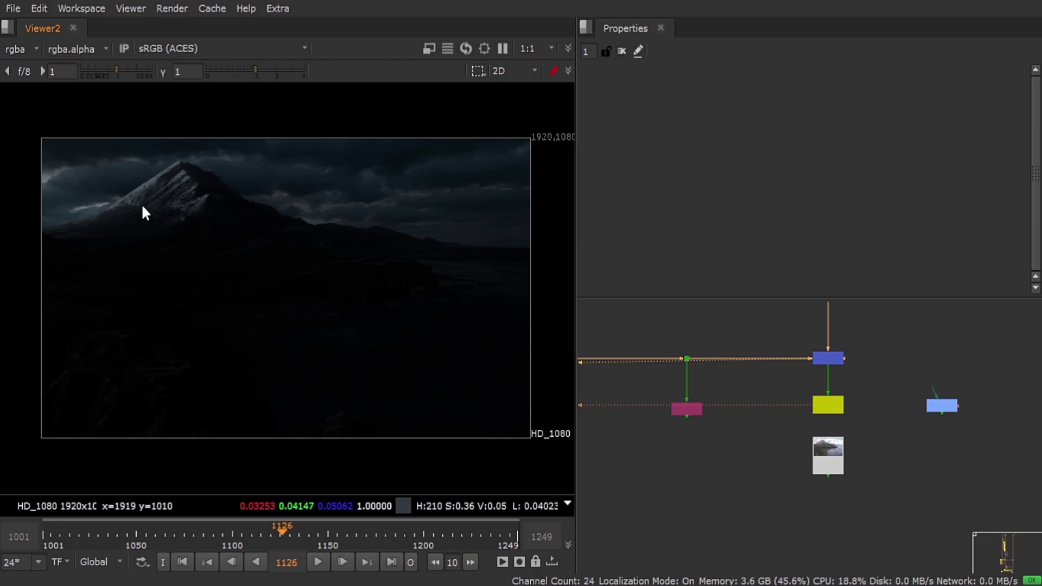
scroll(672, 418, up, 3)
click(687, 402)
key(1)
drag(86, 158, 402, 282)
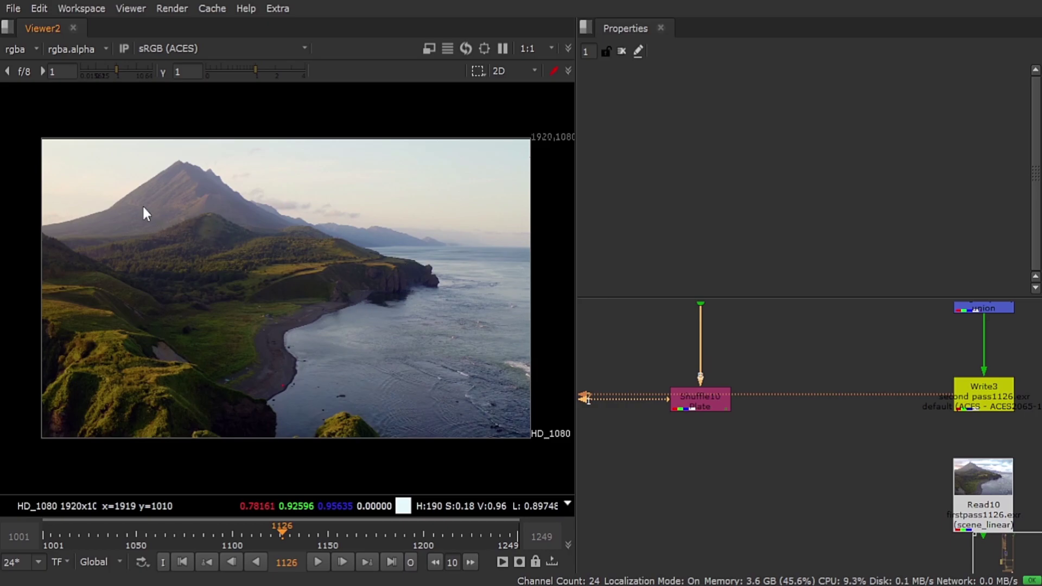
Move the Read10 first-pass node beneath Shuffle10 and display it in the viewer.
drag(20, 122, 494, 257)
middle_drag(915, 506, 834, 475)
drag(909, 462, 628, 457)
key(1)
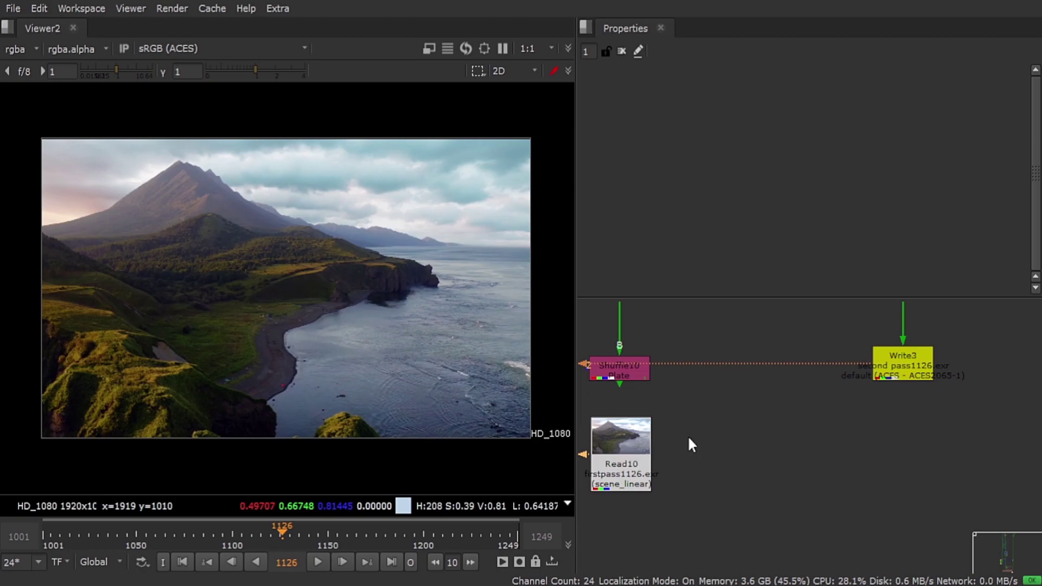
drag(12, 116, 497, 252)
Compare the Shuffle10 plate with the Write3 second-pass output in the viewer.
key(ctrl+z)
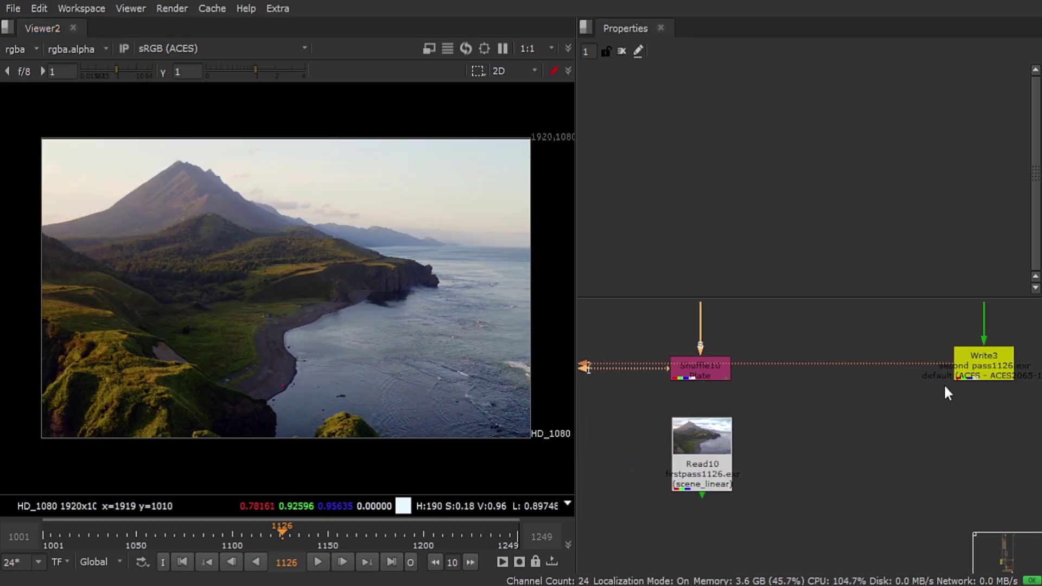
key(1)
click(960, 411)
middle_drag(960, 411, 944, 417)
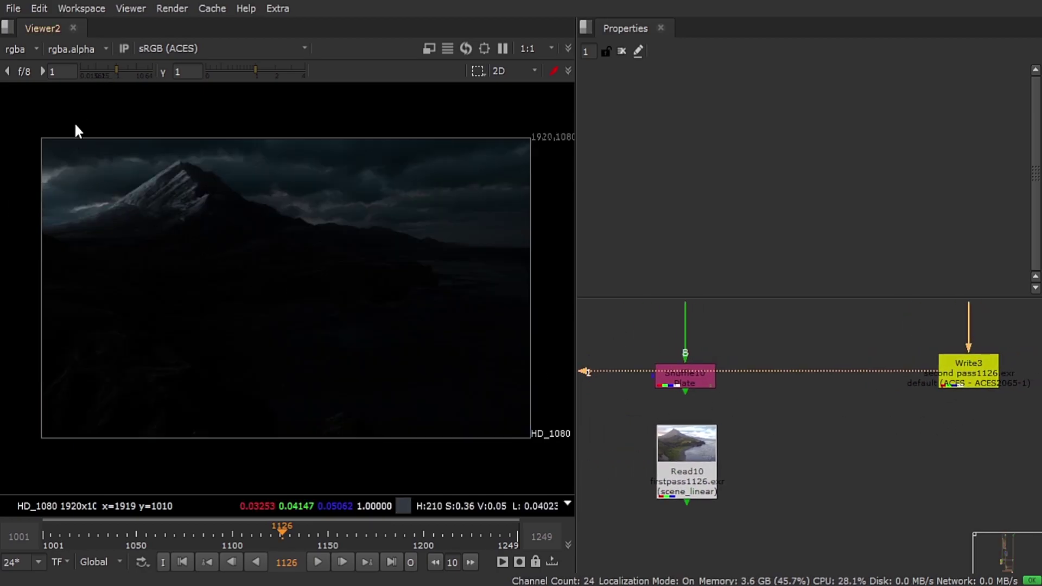
ctrl+shift+drag(30, 122, 520, 344)
click(949, 374)
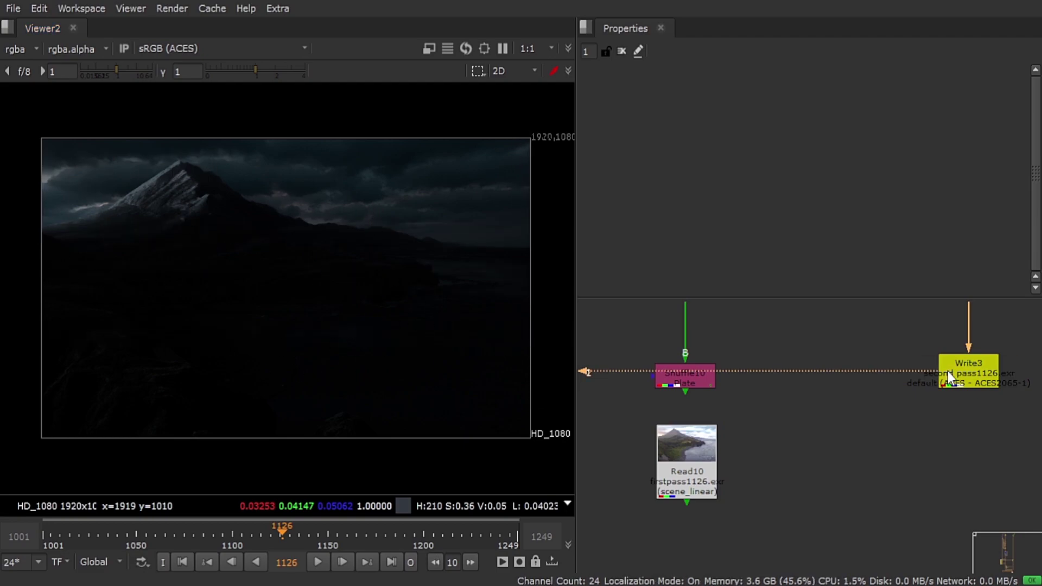
Move the Read10 node back beneath Write3 and display the Shuffle10 plate in the viewer.
drag(681, 446, 922, 449)
click(685, 385)
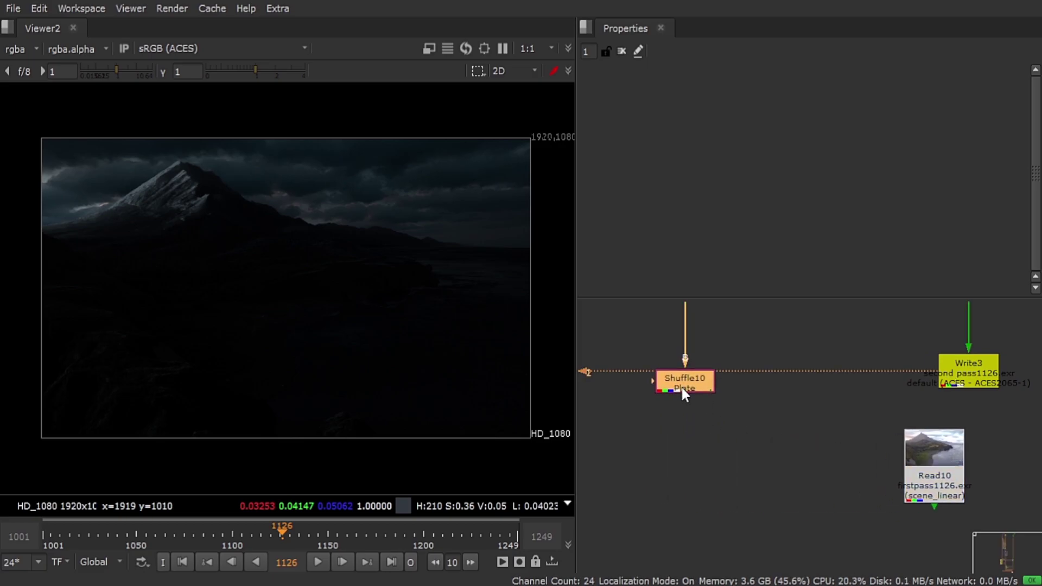
scroll(682, 385, up, 3)
key(1)
Display the Read2 node with the IDN1126.exr plate in the viewer.
scroll(689, 402, down, 10)
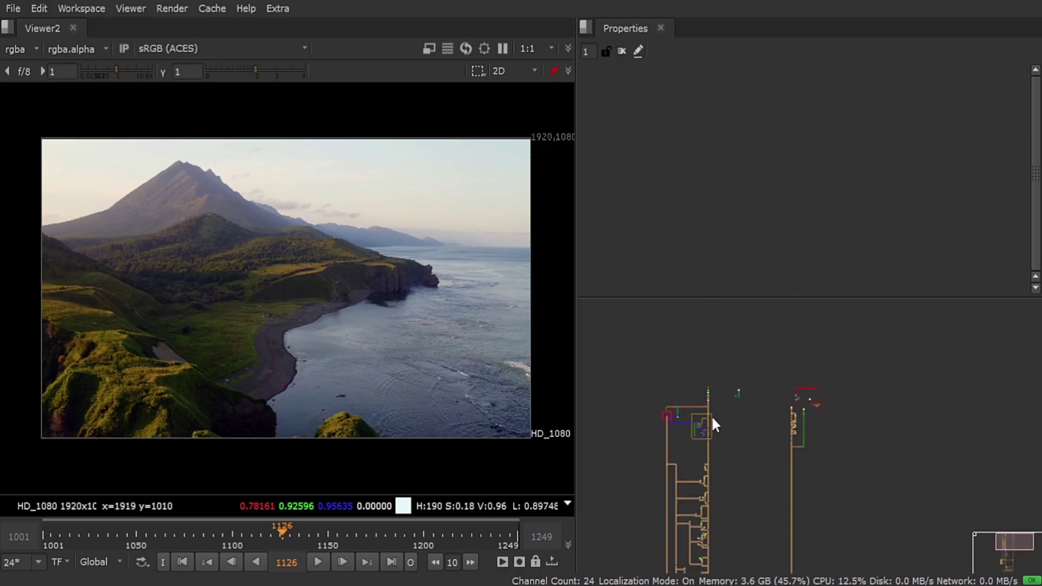
middle_drag(728, 497, 715, 397)
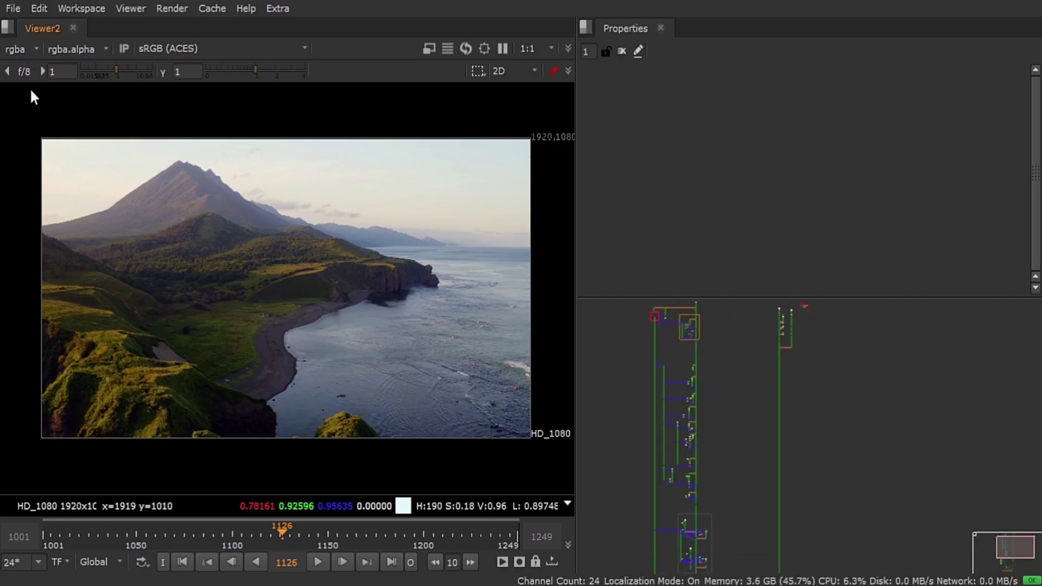
scroll(689, 369, up, 10)
drag(705, 376, 723, 386)
key(1)
click(743, 386)
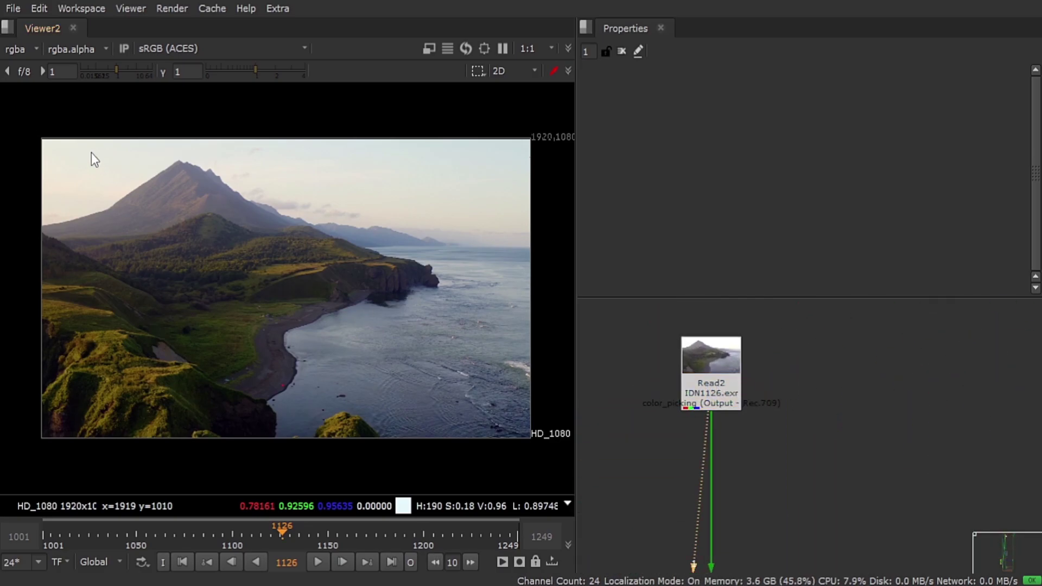
View the plate's alpha layer, then return the viewer to rgba.
click(15, 50)
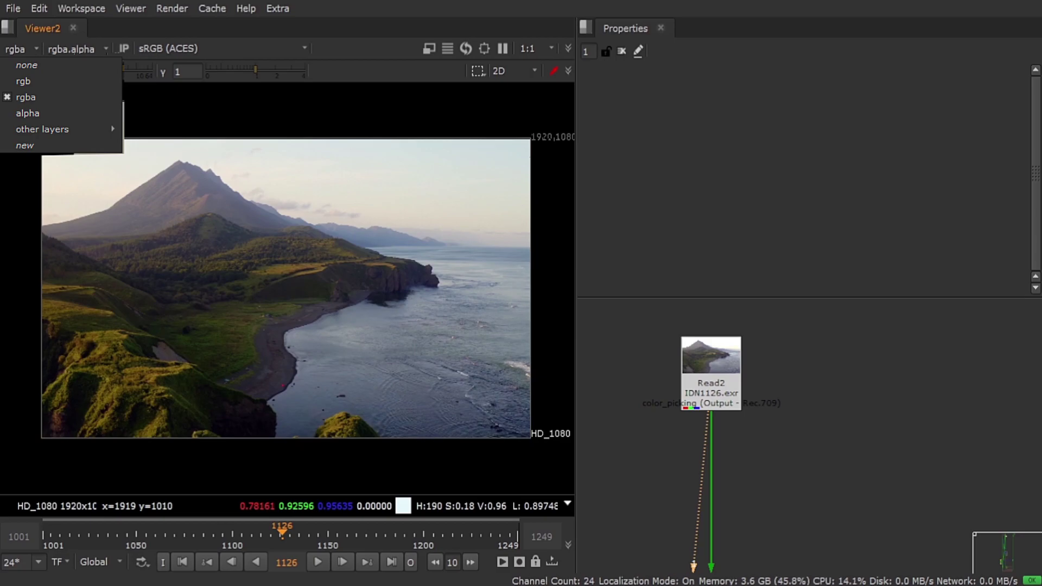
click(27, 113)
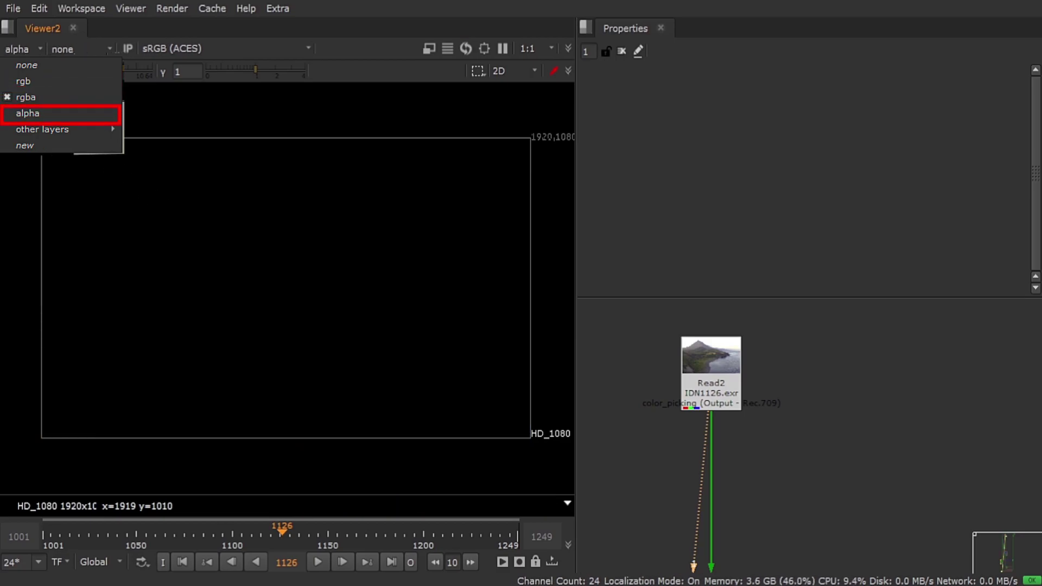
key(a)
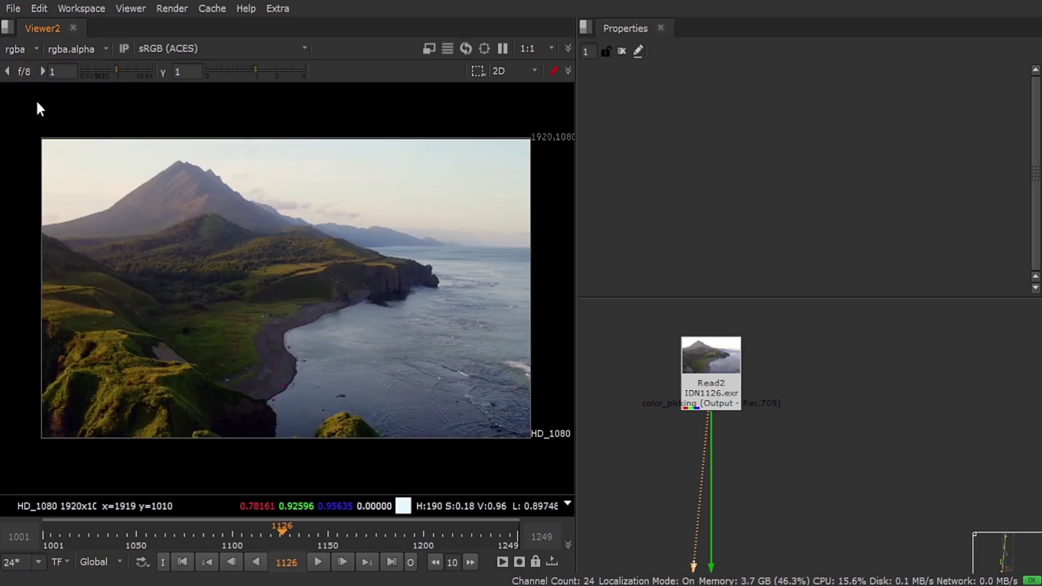
click(67, 48)
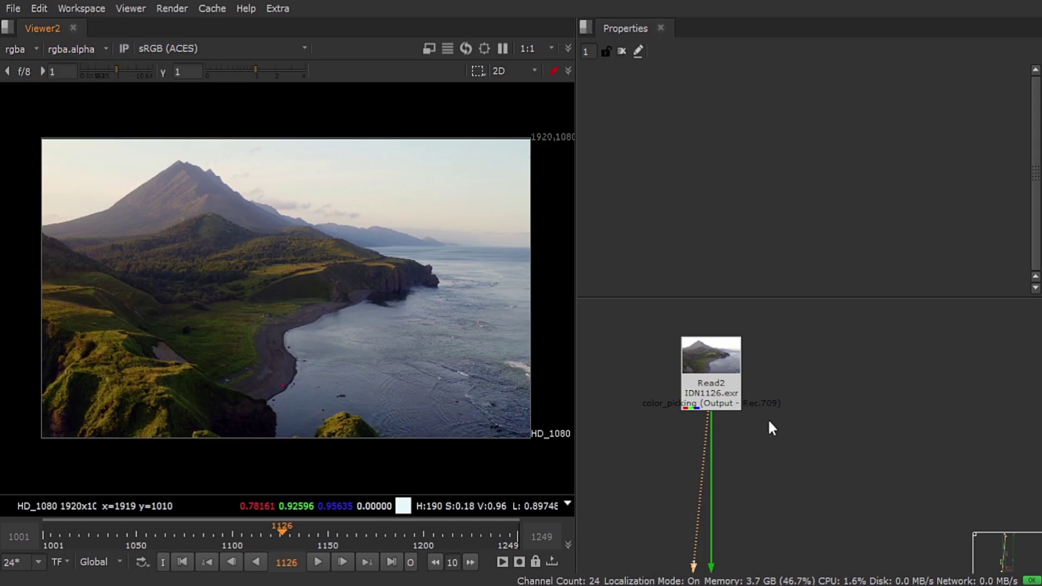
Display the Layer versus channel comparison chart in the viewer.
scroll(769, 422, down, 6)
middle_drag(803, 454, 708, 455)
scroll(860, 402, up, 5)
scroll(843, 384, down, 3)
scroll(715, 388, up, 1)
drag(689, 357, 792, 456)
click(819, 467)
key(1)
click(883, 515)
mouse_move(60, 141)
mouse_down()
mouse_move(468, 380)
mouse_move(495, 316)
mouse_move(502, 370)
mouse_up()
drag(79, 158, 156, 204)
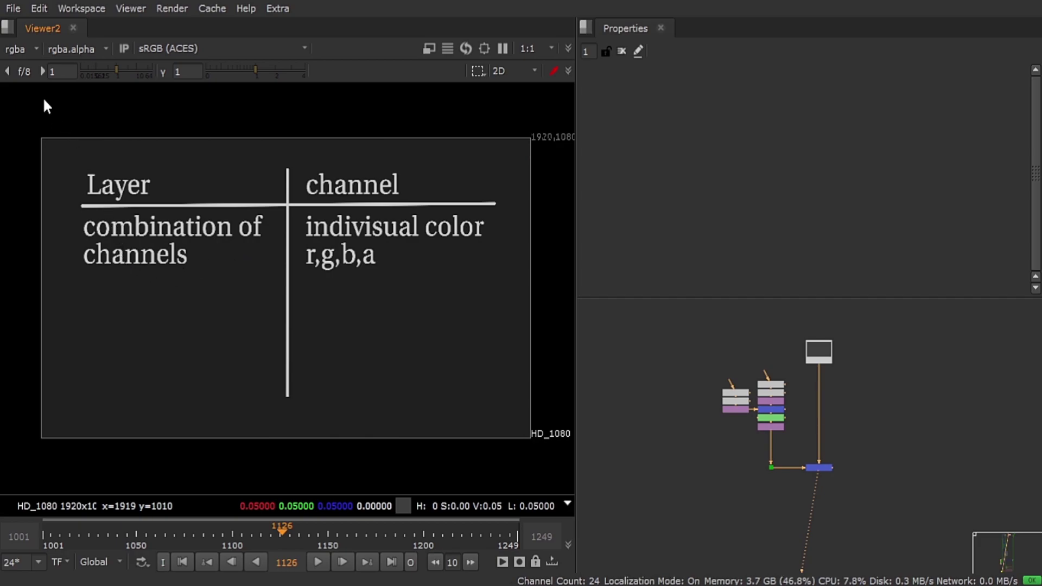
Examine the viewer's available layers and the chart's definitions of layer and channel.
click(21, 49)
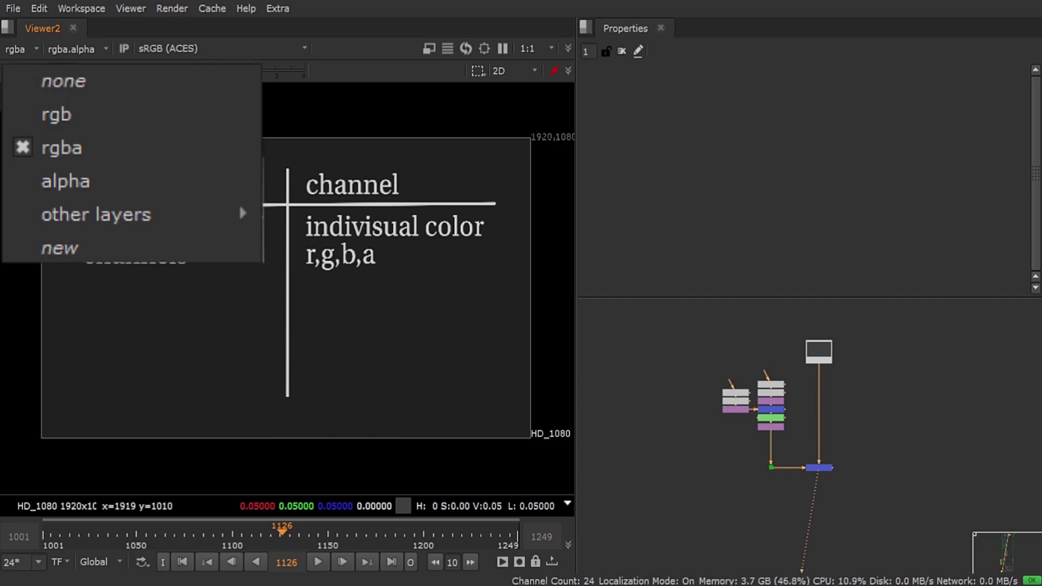
key(Escape)
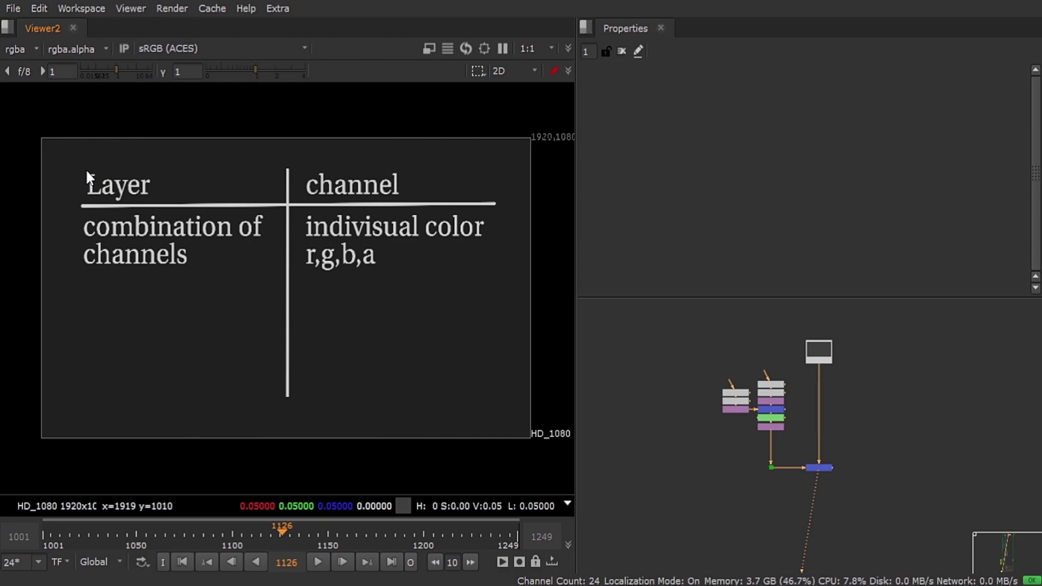
drag(86, 170, 226, 378)
drag(302, 168, 493, 282)
mouse_move(83, 167)
mouse_down()
mouse_move(305, 350)
mouse_move(286, 367)
mouse_up()
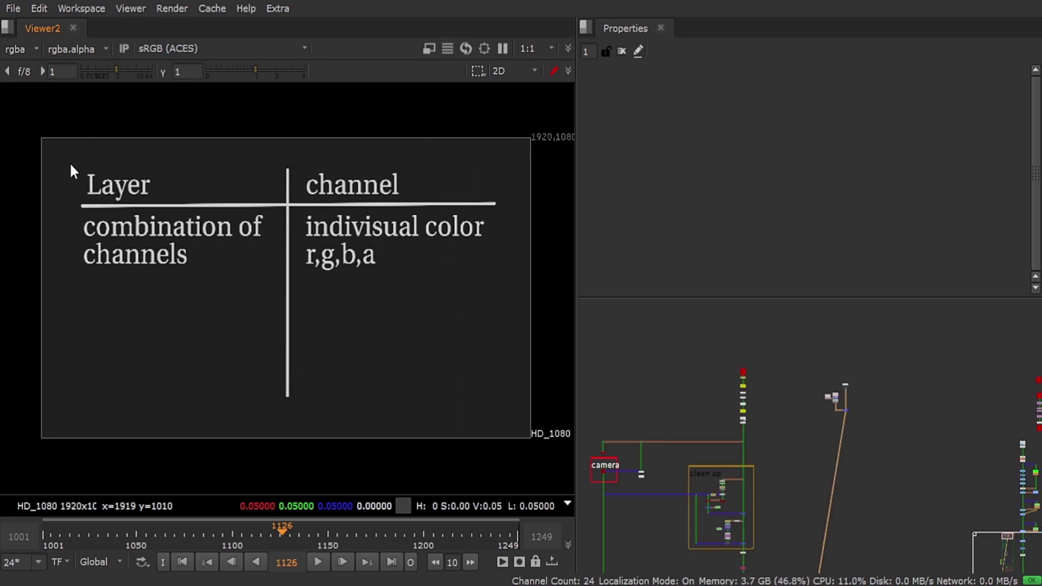
drag(70, 163, 175, 207)
drag(294, 169, 409, 205)
drag(83, 169, 177, 205)
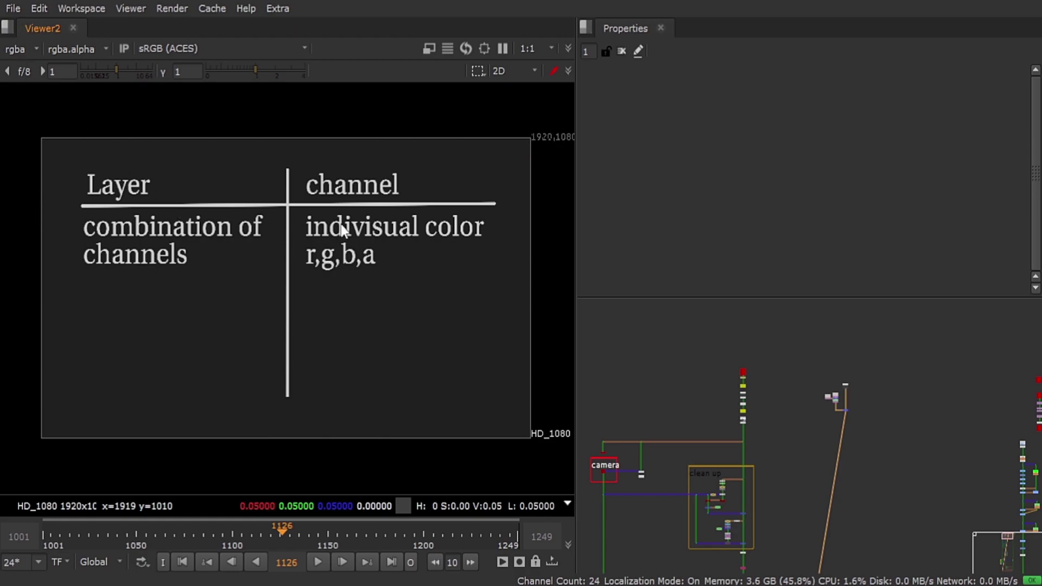
drag(304, 175, 454, 229)
Display the plate's Read node above the clean up backdrop in the viewer.
scroll(726, 484, down, 1)
mouse_move(727, 484)
middle_down()
mouse_move(793, 364)
mouse_move(781, 425)
middle_up()
scroll(803, 382, up, 5)
click(790, 363)
key(1)
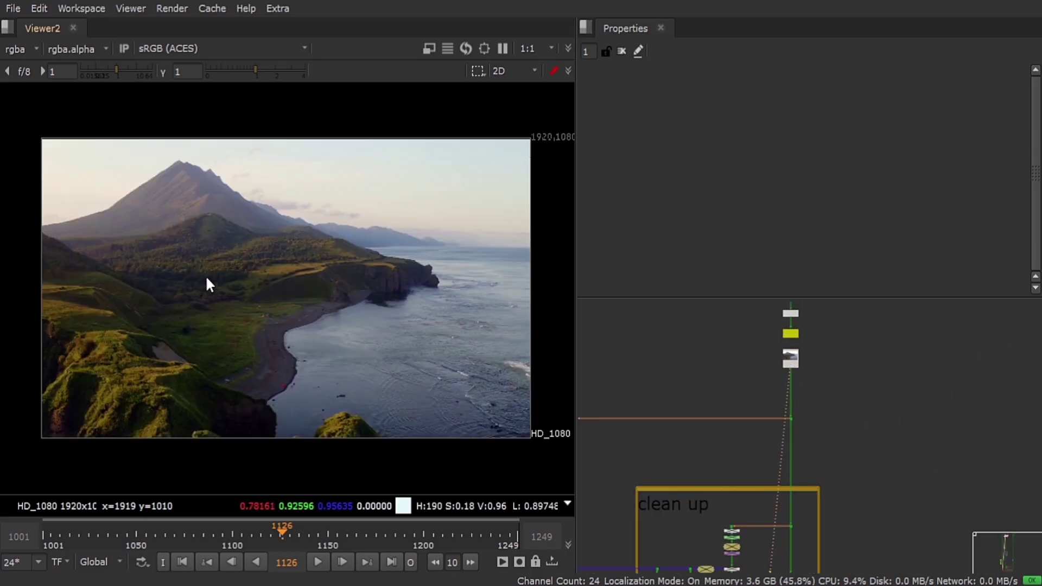
Display the Shuffle1 node below the clean up backdrop in the viewer and open its properties.
scroll(787, 354, up, 2)
scroll(781, 412, down, 5)
scroll(782, 467, up, 2)
scroll(782, 440, up, 3)
scroll(773, 426, down, 4)
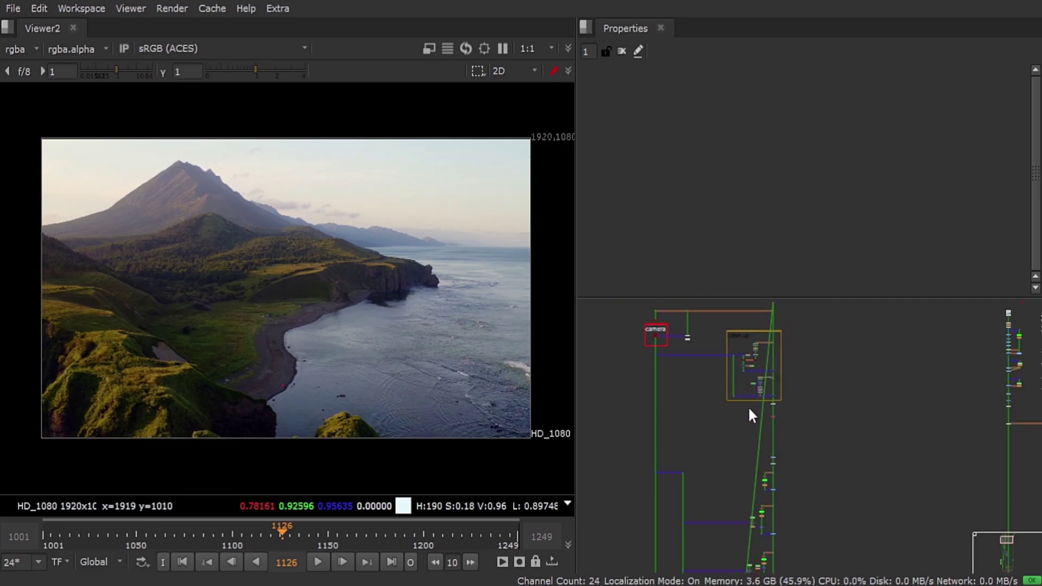
scroll(773, 419, up, 8)
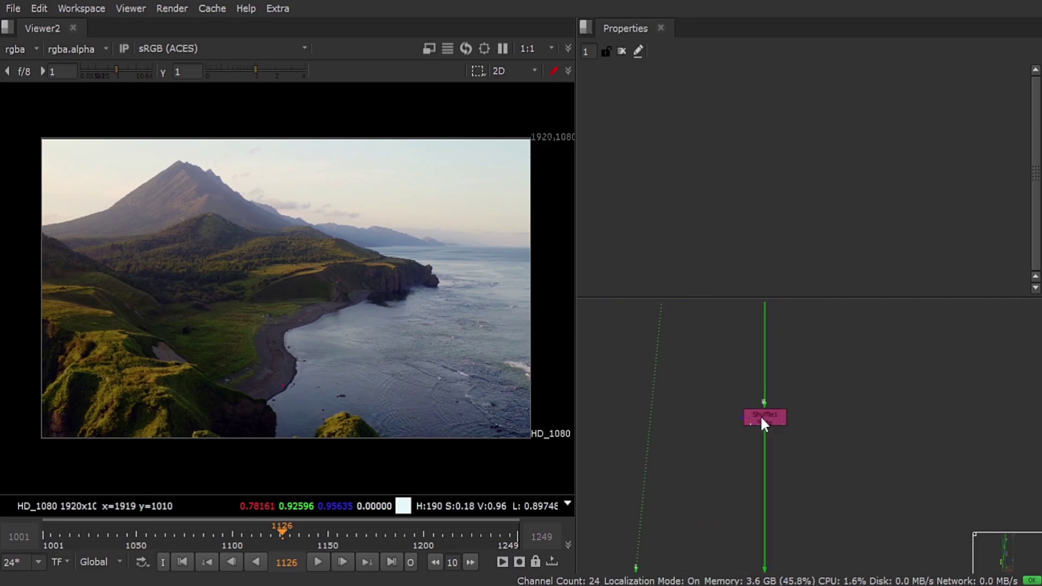
drag(761, 416, 765, 395)
key(1)
scroll(763, 393, up, 3)
double_click(763, 393)
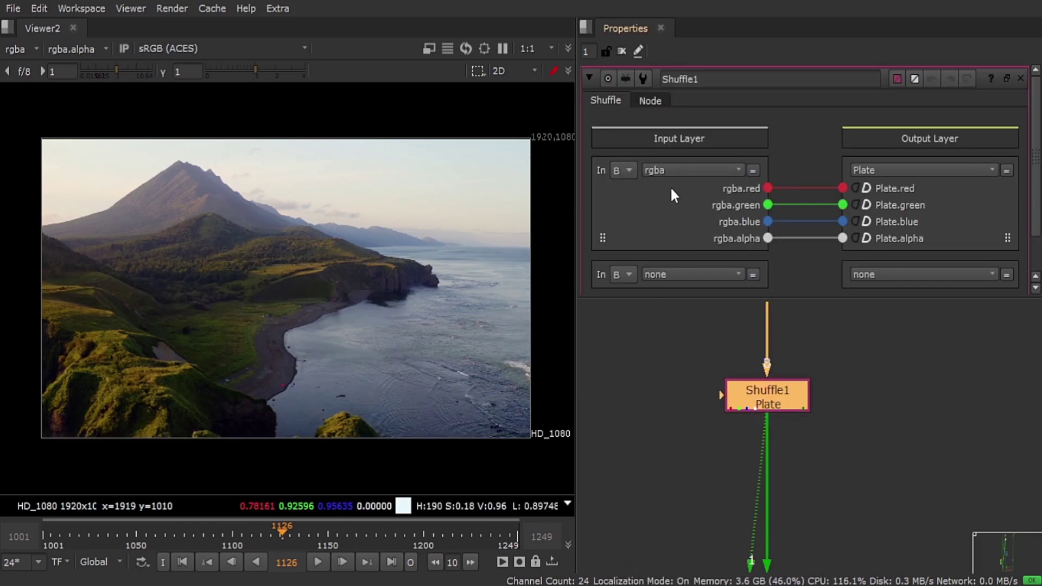
Examine the output layer options of Shuffle1, including new, and keep Plate selected.
click(869, 168)
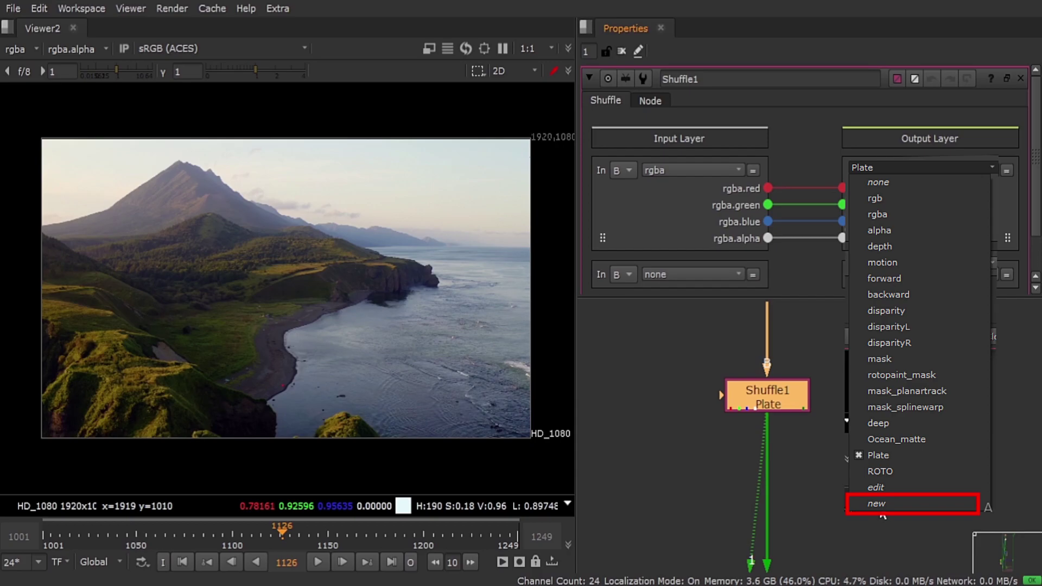
click(821, 342)
scroll(828, 344, down, 3)
click(828, 344)
click(796, 370)
scroll(796, 370, up, 2)
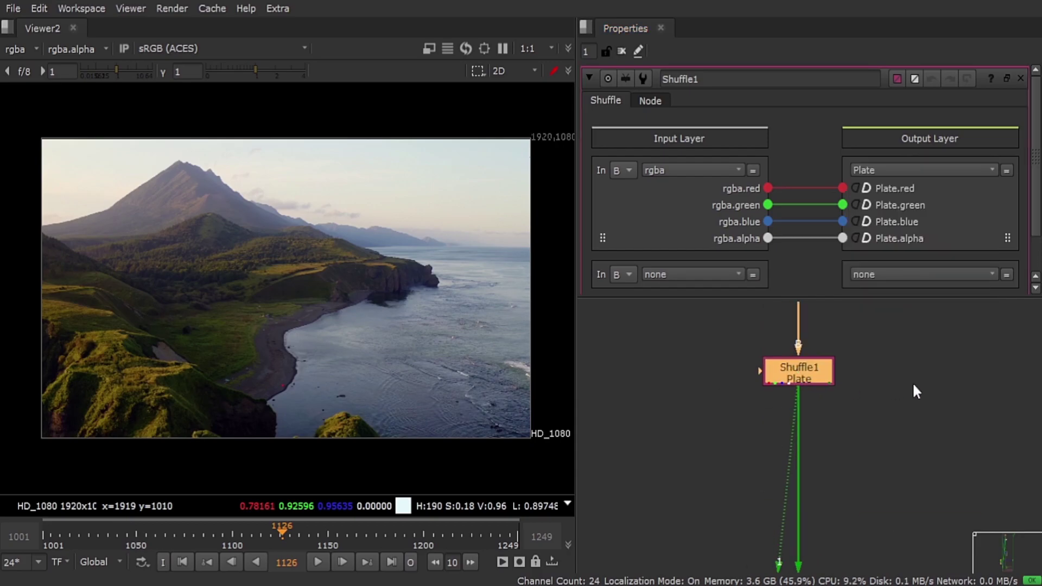
Add an unconnected Copy node beside Shuffle1.
click(945, 374)
key(k)
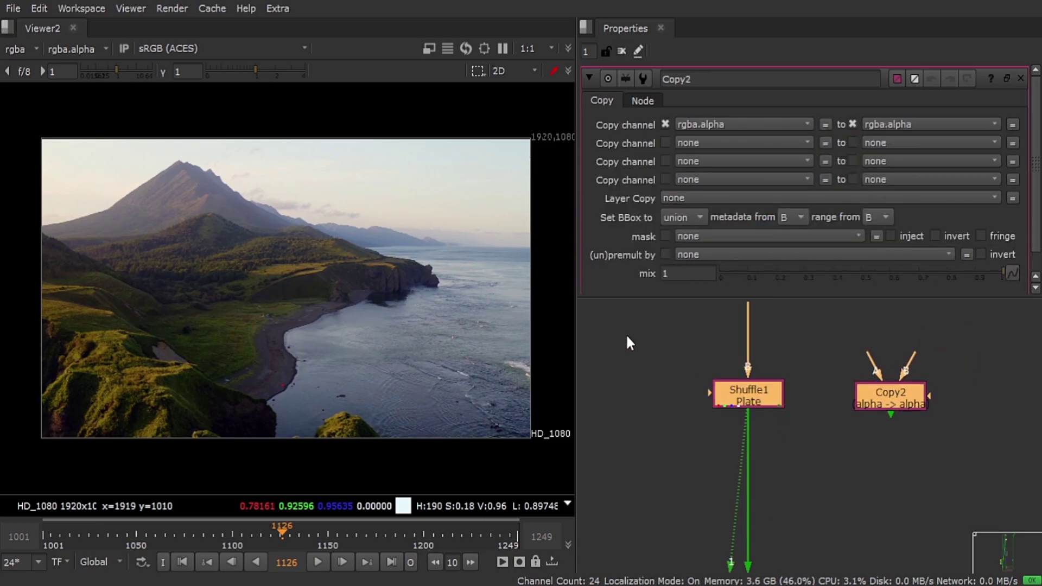
drag(626, 337, 954, 460)
click(858, 444)
drag(878, 404, 871, 398)
click(857, 441)
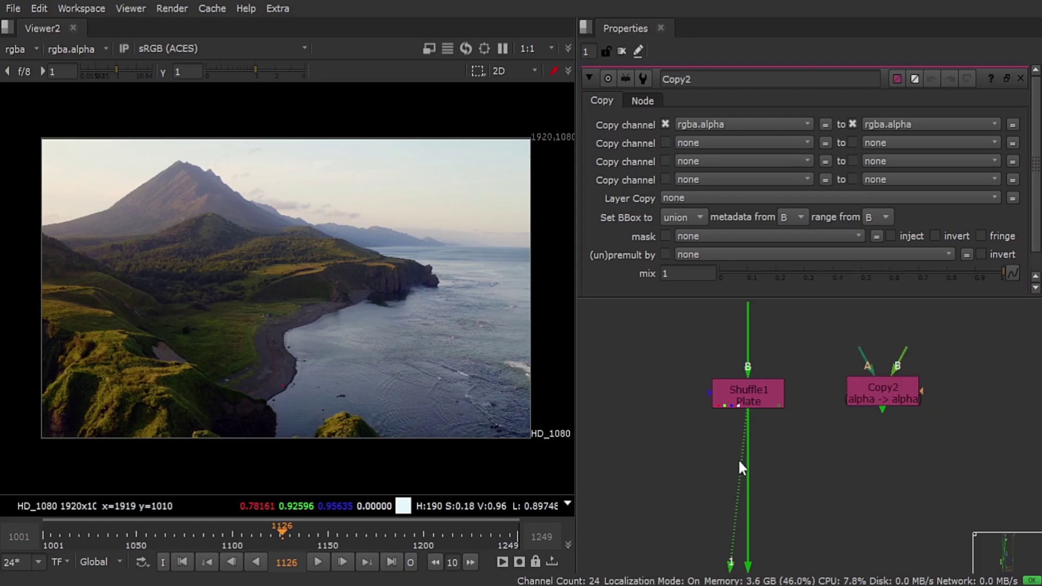
Add an unconnected Remove node below the Copy node.
key(shift+r)
mouse_move(840, 458)
mouse_down()
mouse_move(811, 465)
mouse_move(849, 477)
mouse_up()
click(864, 471)
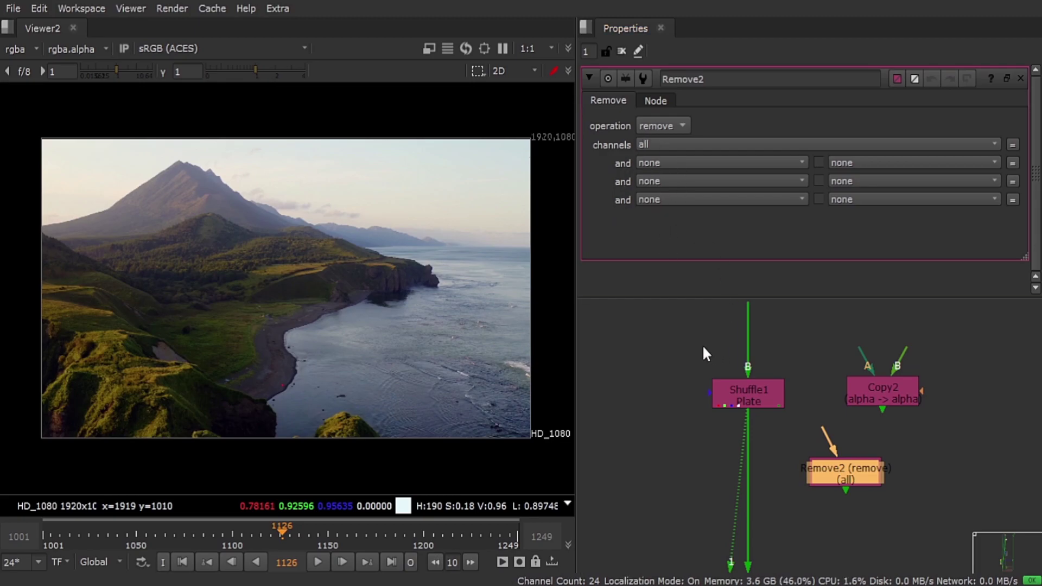
drag(668, 323, 955, 518)
drag(656, 323, 962, 541)
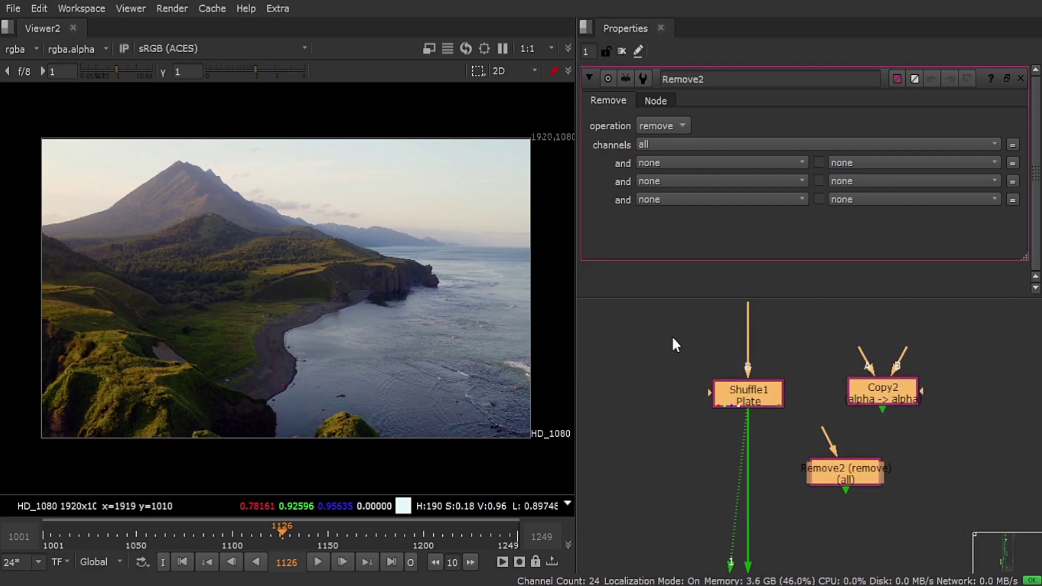
drag(672, 336, 962, 513)
Delete the Remove and Copy nodes.
click(852, 481)
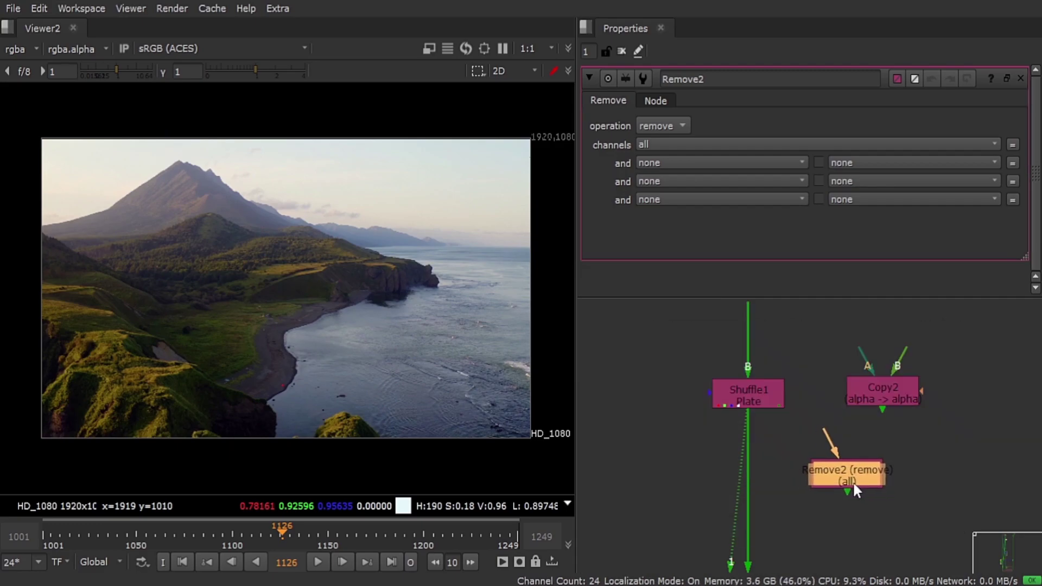
key(Delete)
click(884, 403)
key(Delete)
Reopen the Shuffle1 properties and center the plate in the viewer.
double_click(743, 399)
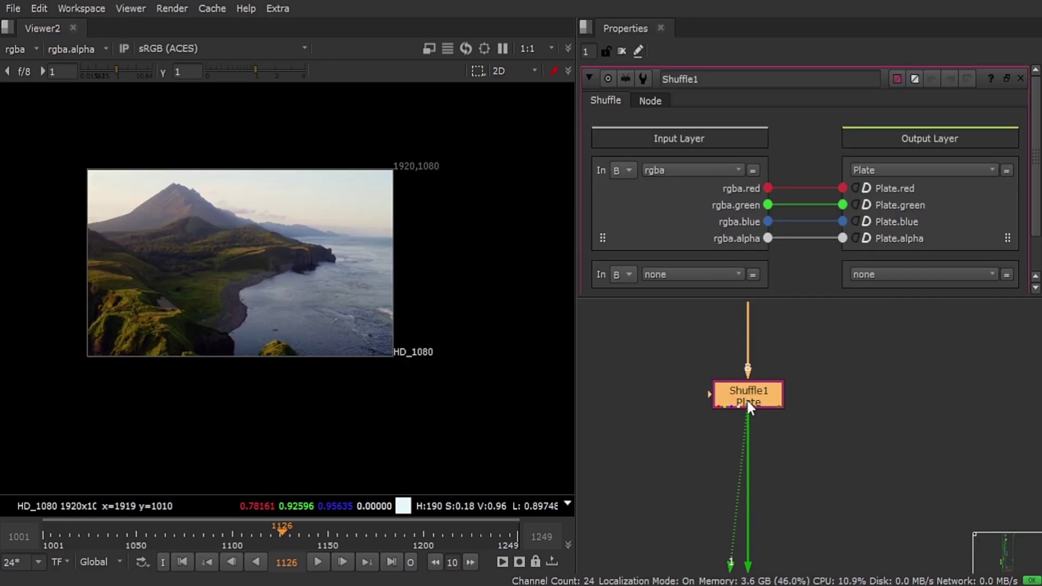
click(653, 348)
click(748, 395)
click(624, 348)
drag(94, 164, 387, 369)
middle_drag(258, 282, 285, 304)
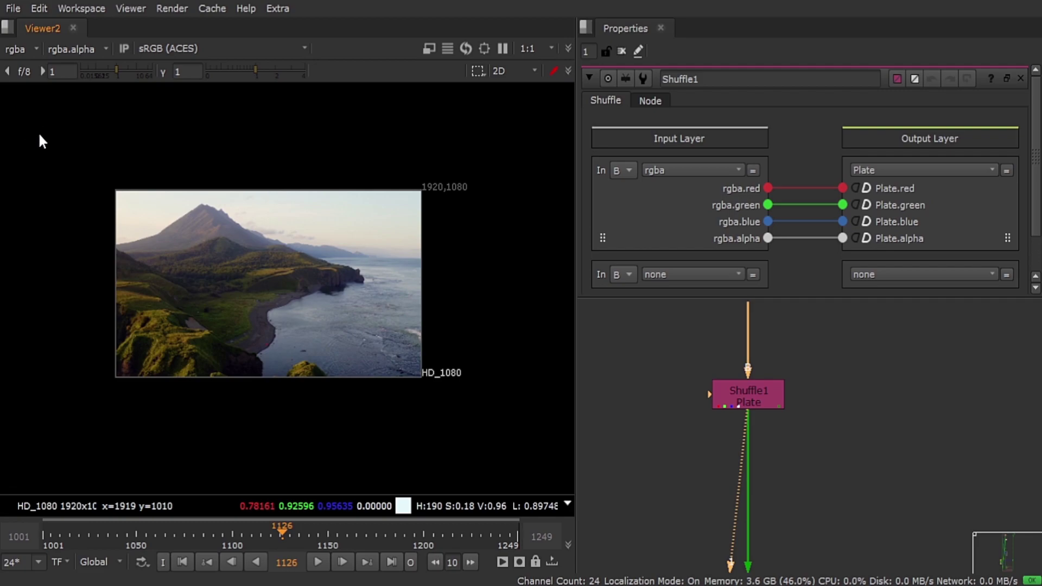
Add a new Shuffle node beside Shuffle1.
key(Tab)
key(Return)
click(804, 379)
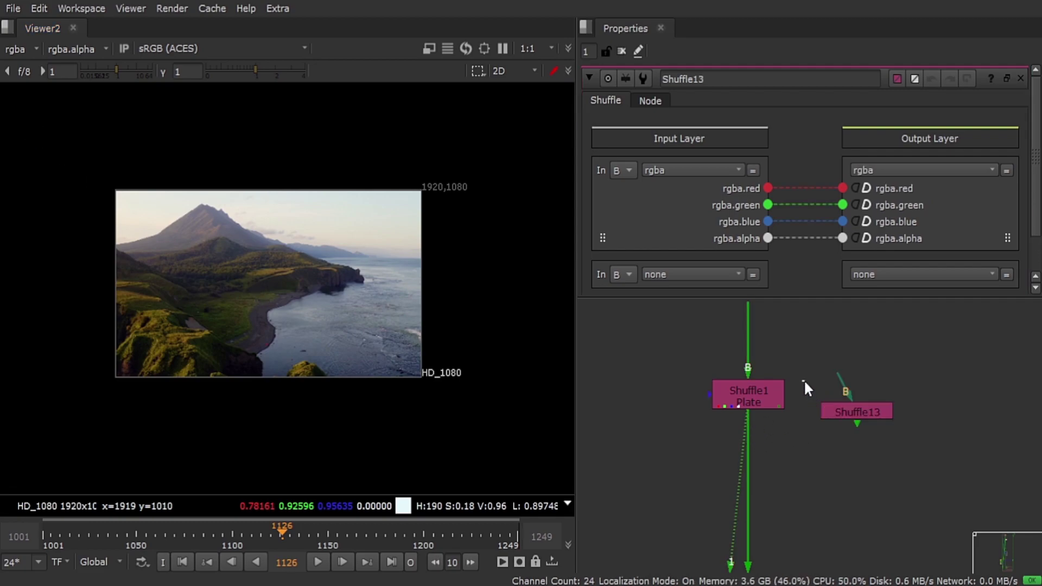
Connect the new Shuffle node's B input upstream of Shuffle1 and display its output in the viewer.
middle_drag(803, 379, 808, 447)
drag(848, 448, 792, 400)
middle_drag(791, 400, 819, 579)
drag(818, 579, 787, 484)
scroll(782, 484, down, 2)
middle_drag(780, 486, 682, 361)
scroll(738, 465, up, 4)
drag(761, 477, 774, 442)
key(1)
click(775, 445)
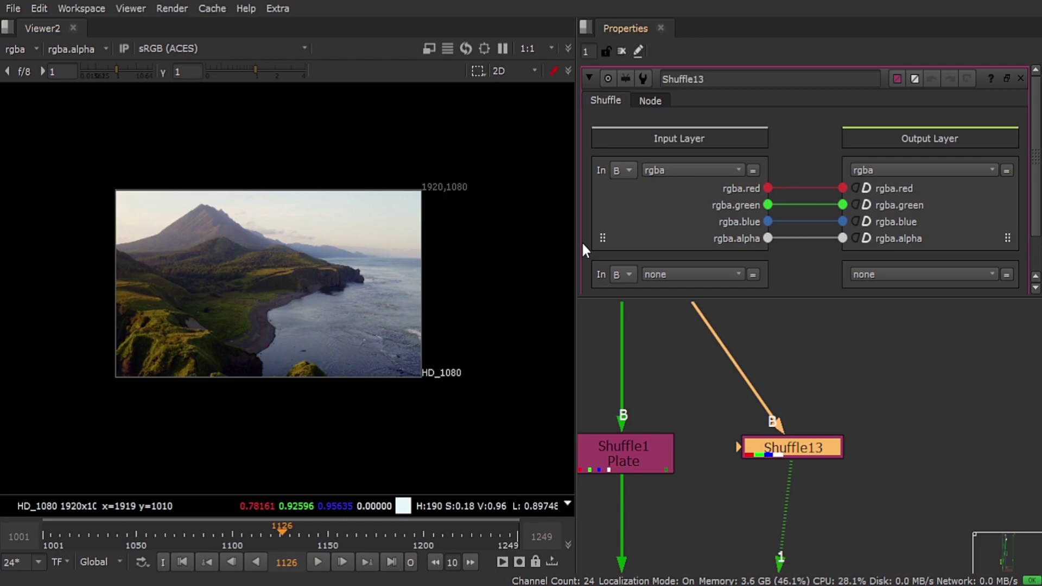
Route the new Shuffle's output to a new layer GGGG with red, green, blue and alpha channels, with the viewer image fitted.
drag(803, 447, 808, 453)
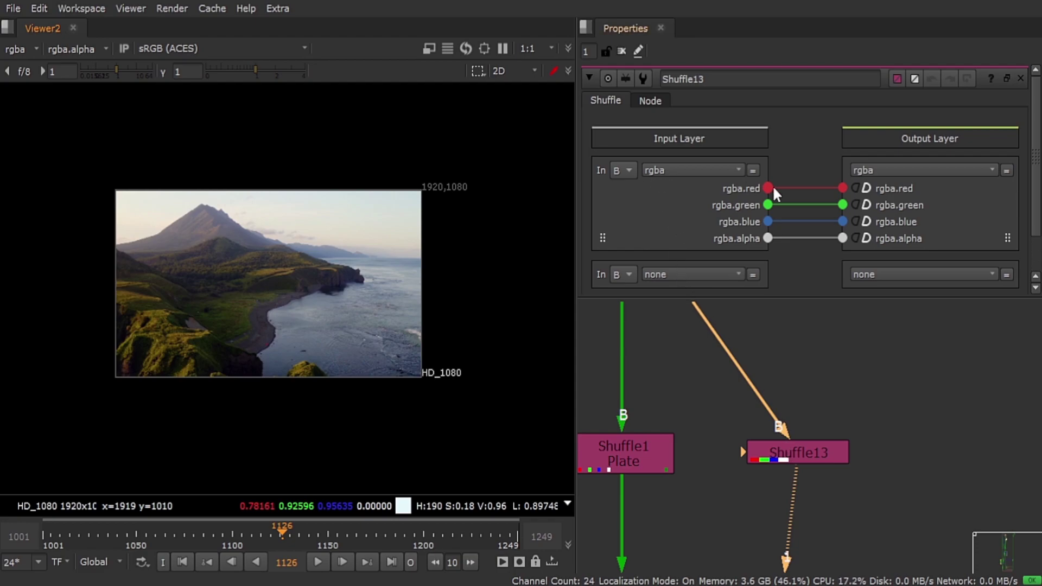
drag(798, 454, 802, 453)
key(f)
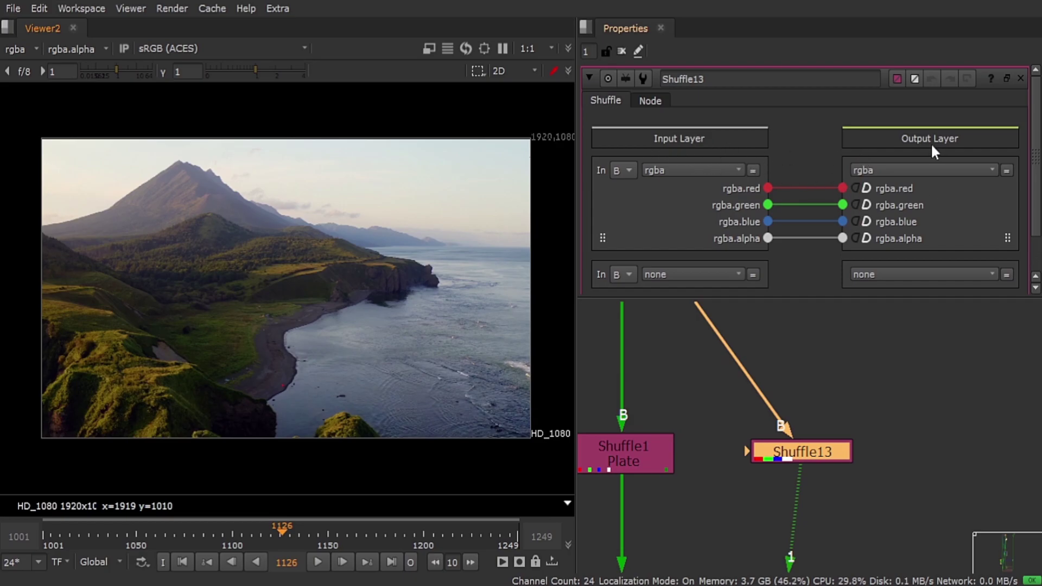
click(895, 167)
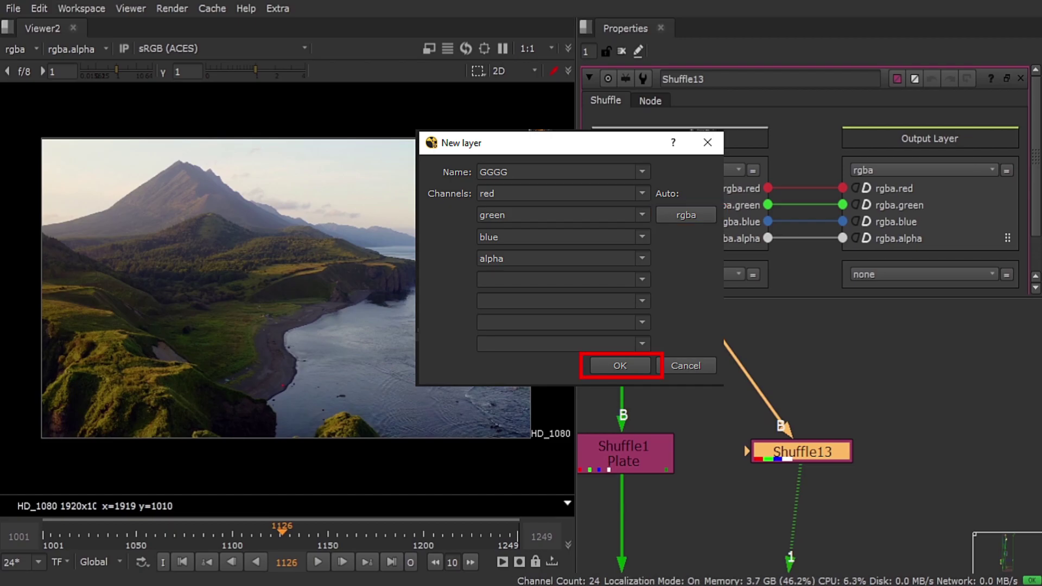
click(619, 366)
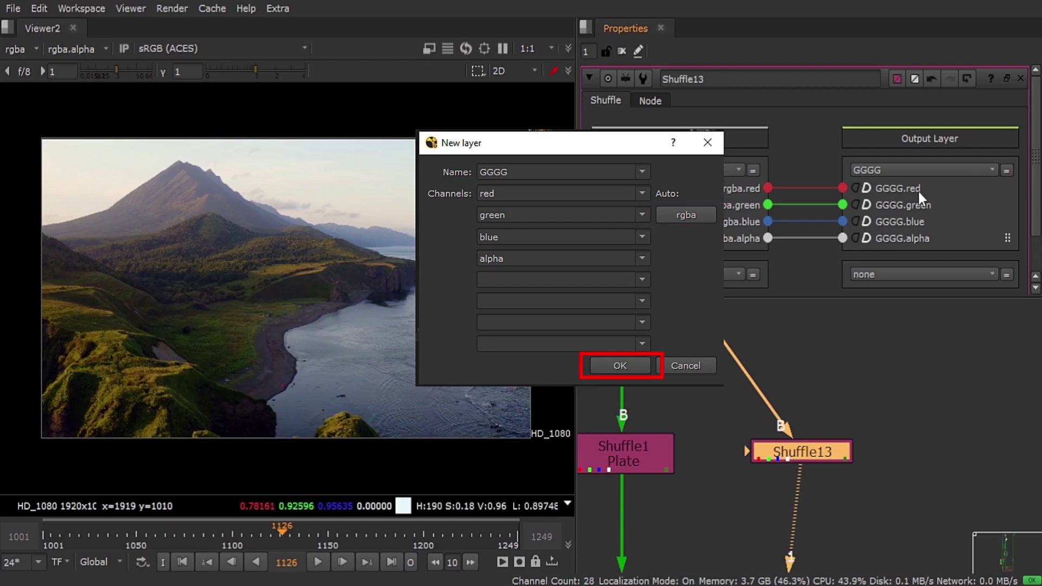
Check the GGGG layer in the viewer and return the viewer to the rgba layer.
click(15, 49)
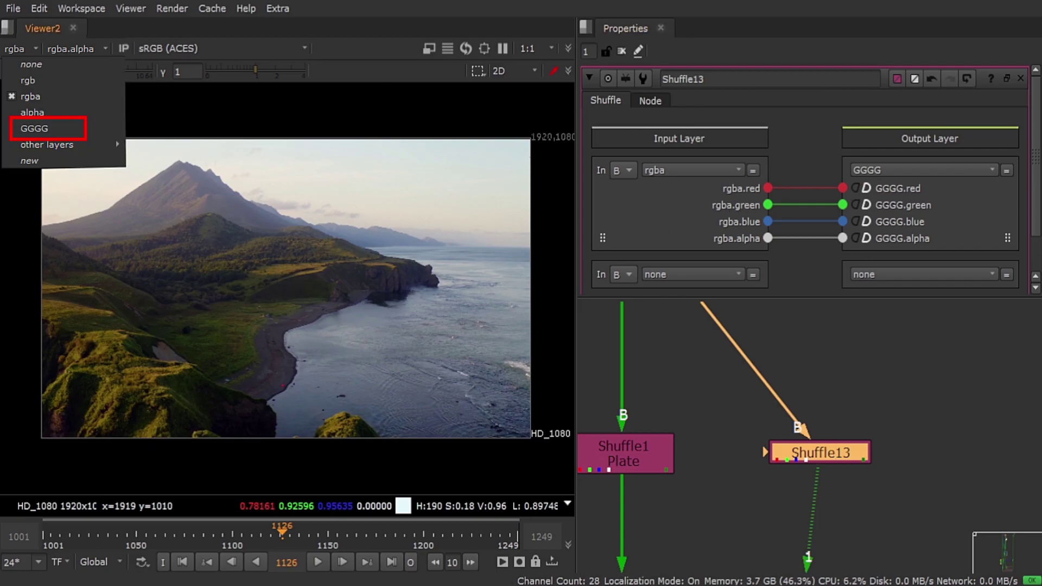
click(35, 129)
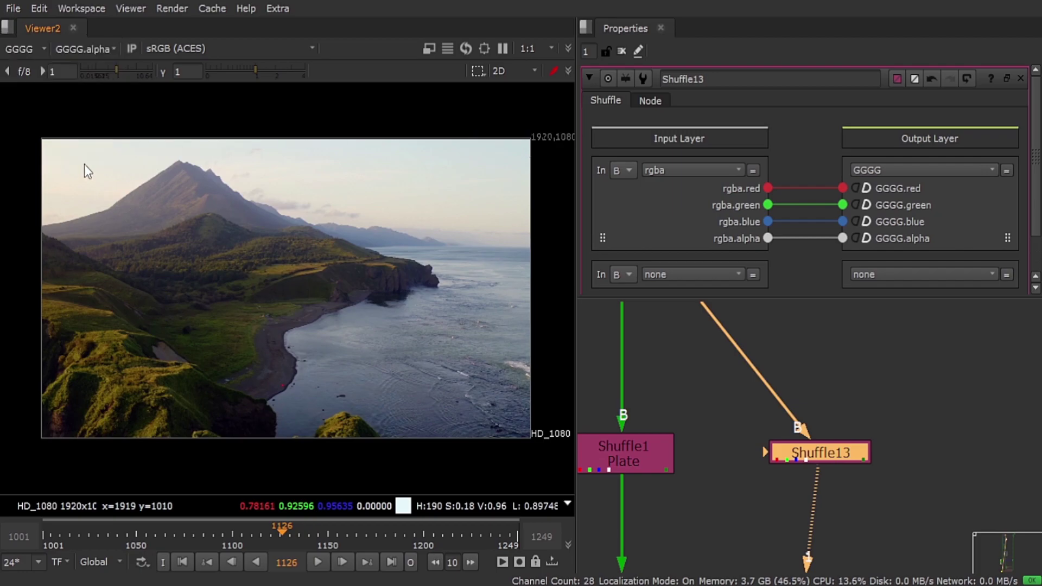
drag(406, 346, 494, 422)
key(Page_Up)
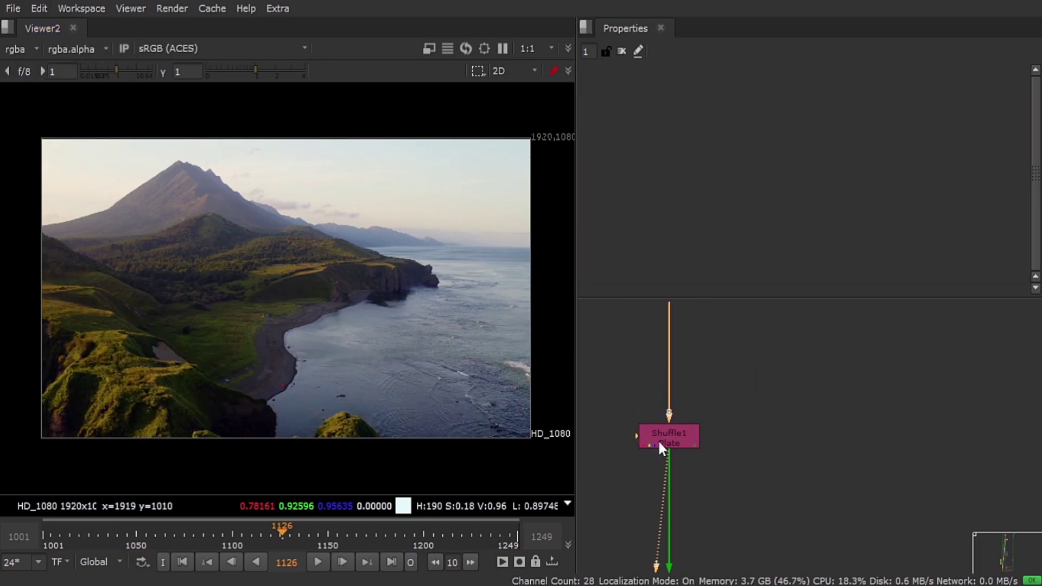
Examine the node tree downstream of Shuffle1 to find the branches that use the stored Plate layer.
scroll(661, 462, down, 3)
middle_drag(660, 461, 772, 436)
scroll(776, 435, down, 6)
middle_drag(769, 529, 804, 417)
scroll(804, 418, up, 10)
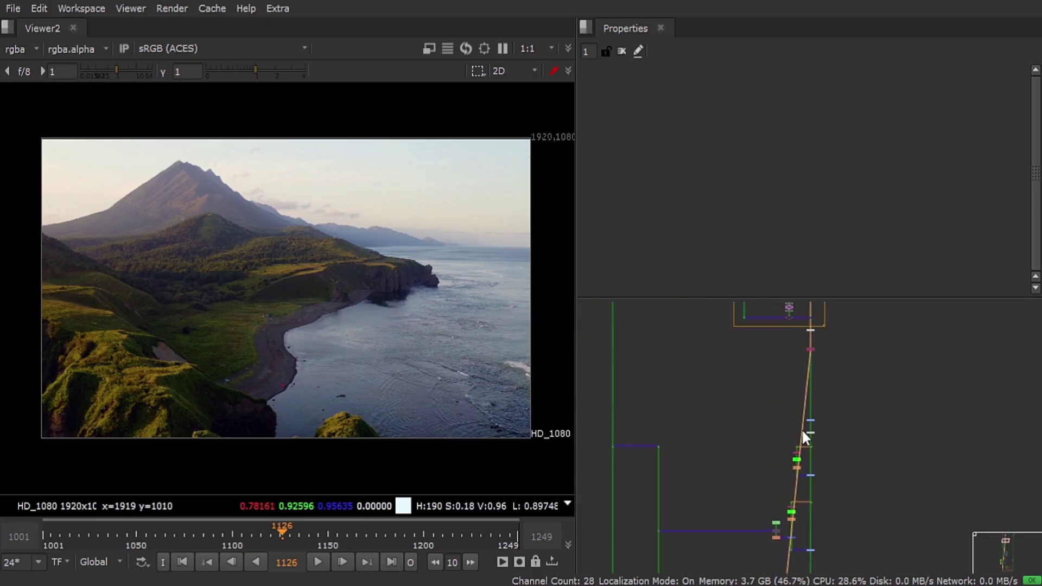
drag(65, 139, 491, 421)
scroll(808, 518, down, 6)
middle_drag(793, 509, 798, 429)
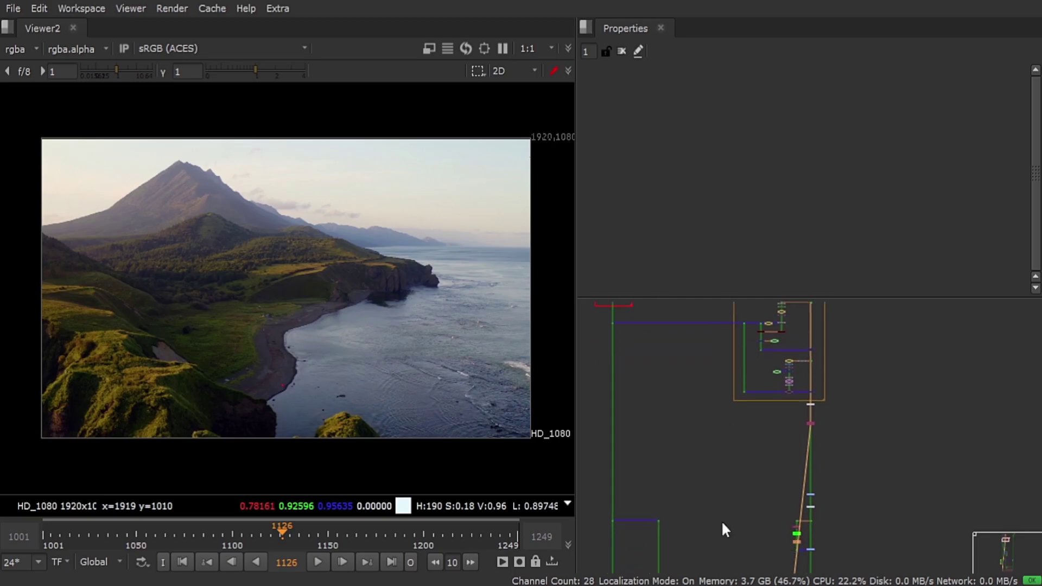
middle_drag(726, 520, 739, 434)
scroll(770, 488, down, 3)
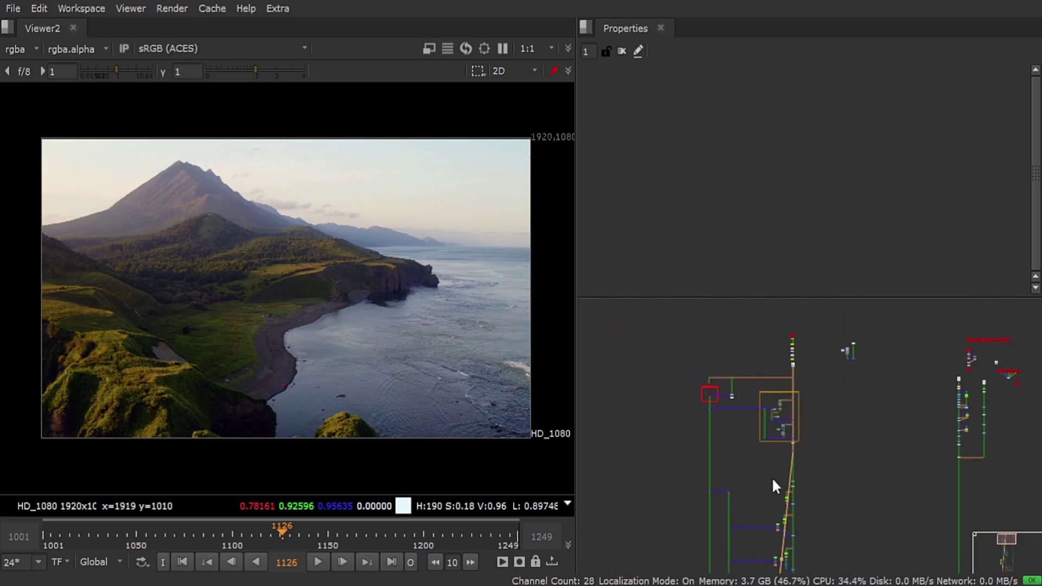
scroll(791, 365, up, 7)
scroll(812, 410, down, 5)
middle_drag(806, 543, 759, 462)
scroll(780, 369, up, 2)
scroll(762, 418, up, 3)
middle_drag(766, 380, 773, 473)
scroll(764, 504, down, 5)
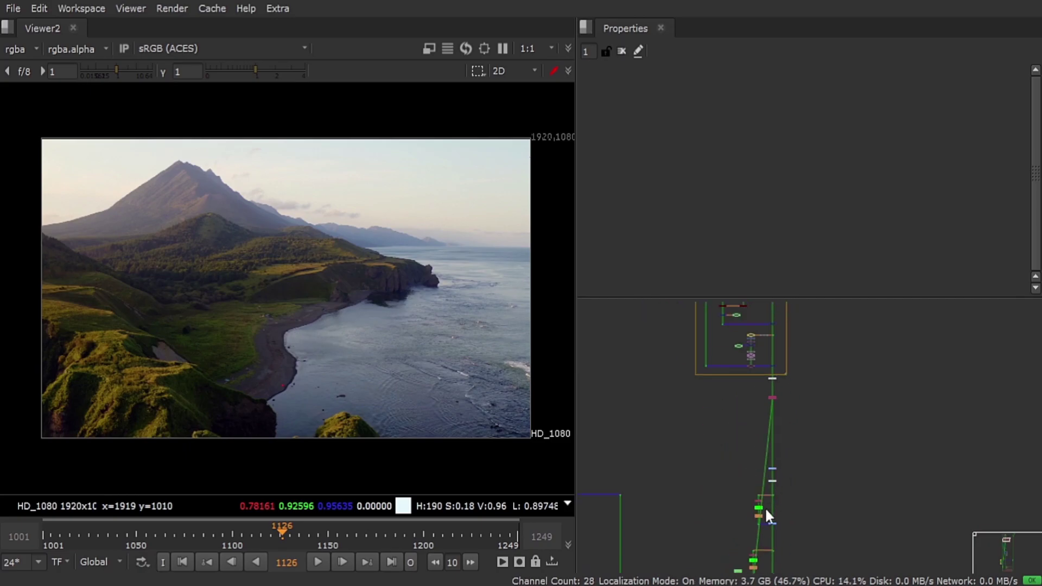
scroll(766, 377, up, 6)
Open the properties of Shuffle3 above the Keyer2 saturation key.
click(758, 377)
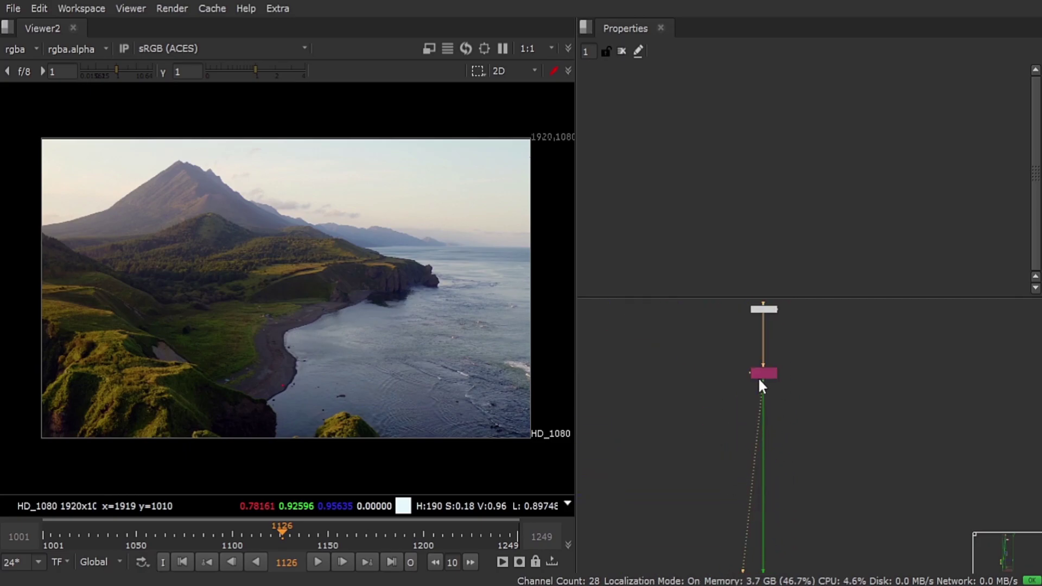
scroll(758, 377, down, 6)
scroll(752, 434, up, 6)
scroll(744, 429, up, 3)
double_click(720, 382)
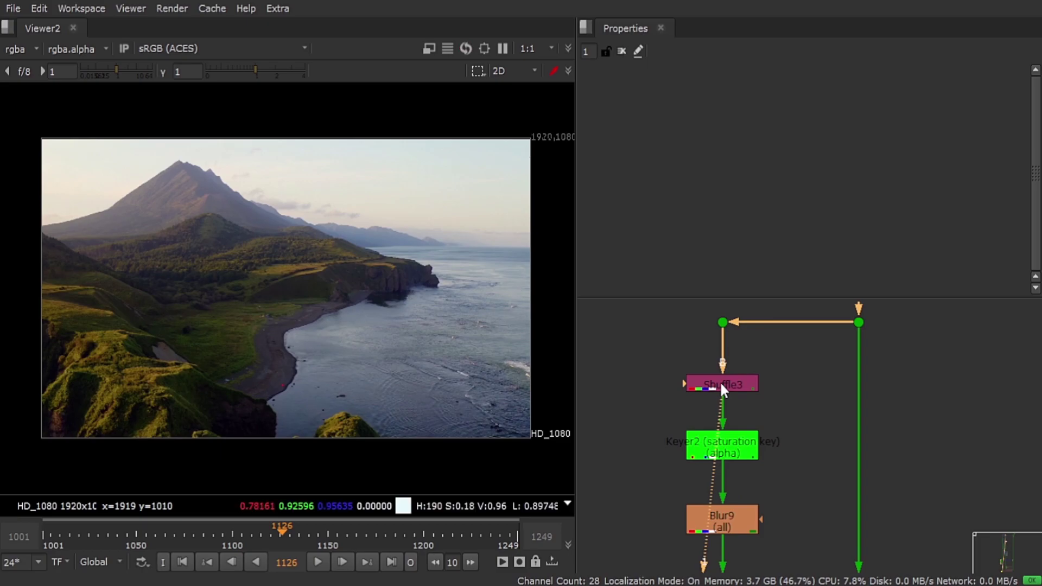
Display the output of the Grade4 node in the viewer.
scroll(830, 369, down, 4)
click(792, 438)
key(1)
scroll(777, 434, up, 3)
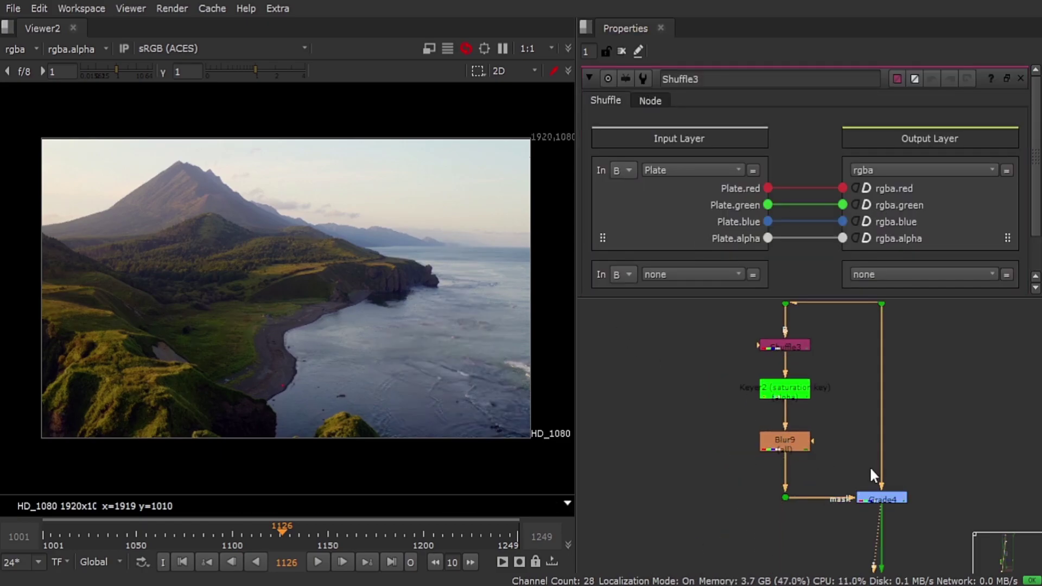
Open the properties of Shuffle8 above the Keyer8 saturation key in the branch below Grade4.
scroll(869, 467, down, 2)
scroll(825, 466, down, 6)
middle_drag(764, 476, 764, 427)
scroll(812, 456, up, 8)
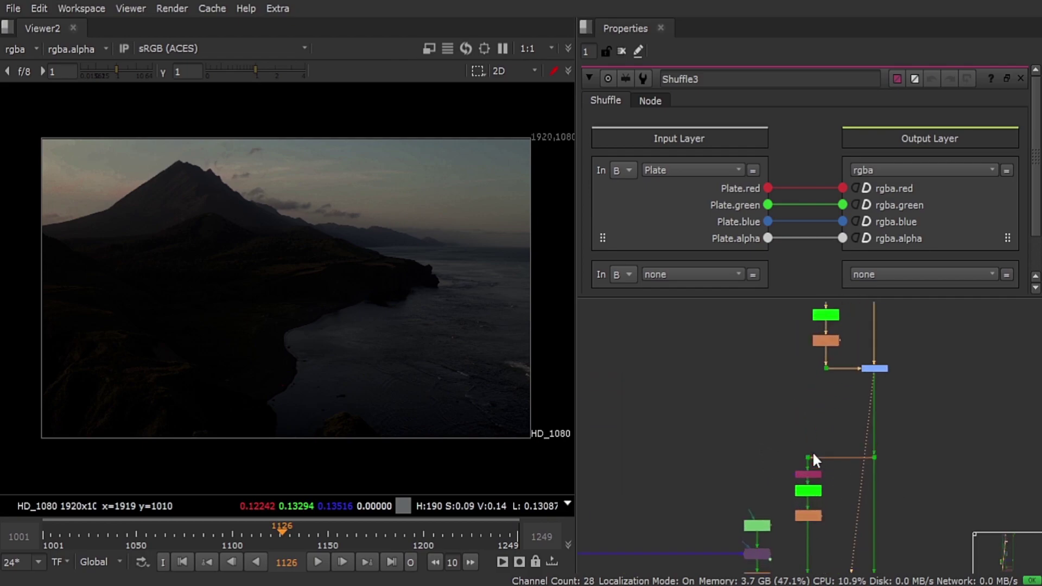
middle_drag(802, 494, 787, 442)
double_click(787, 428)
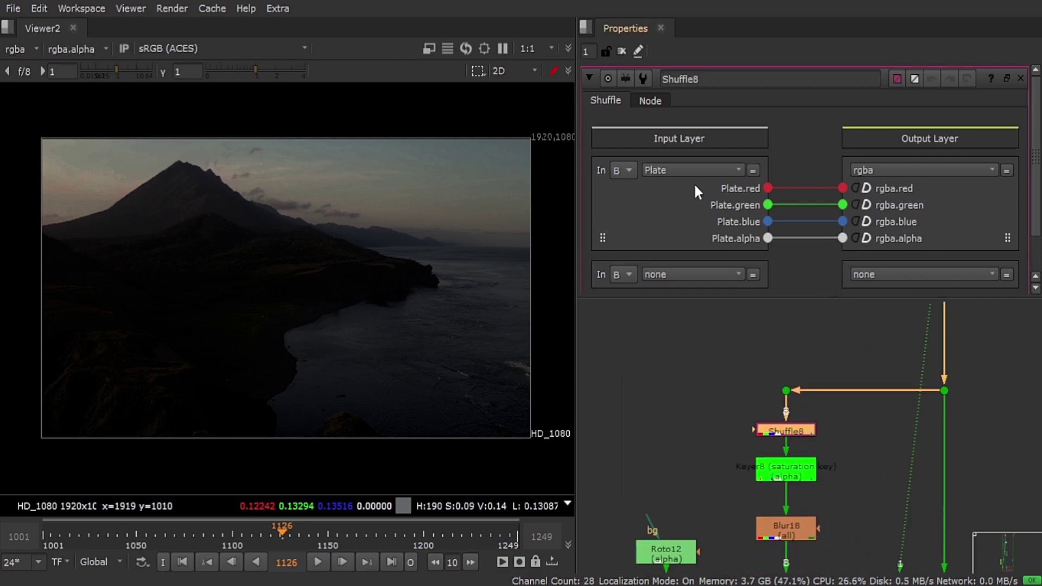
Locate the Shuffle16 node that feeds the Keyer17 red key further down the tree.
scroll(757, 413, down, 6)
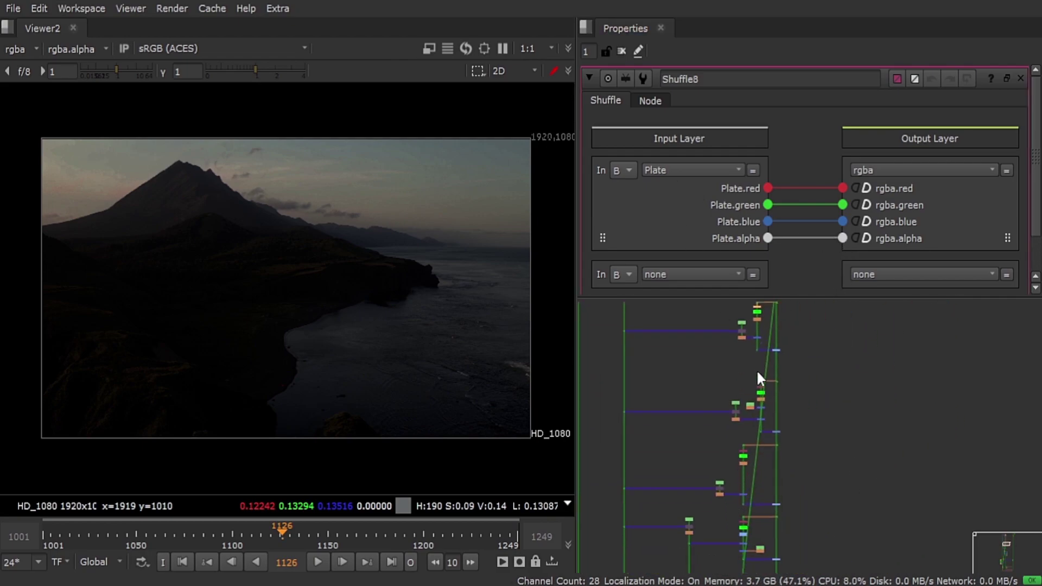
scroll(761, 409, up, 2)
scroll(743, 356, down, 8)
middle_drag(749, 451, 783, 400)
scroll(783, 400, up, 5)
scroll(771, 396, up, 5)
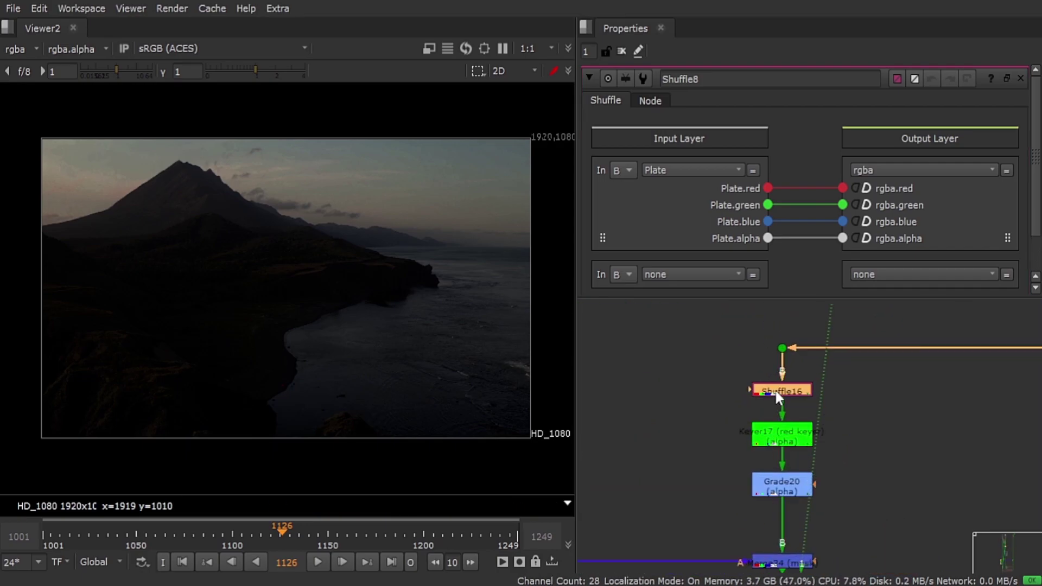
Open the properties of Shuffle7 further down the node tree.
scroll(805, 435, down, 8)
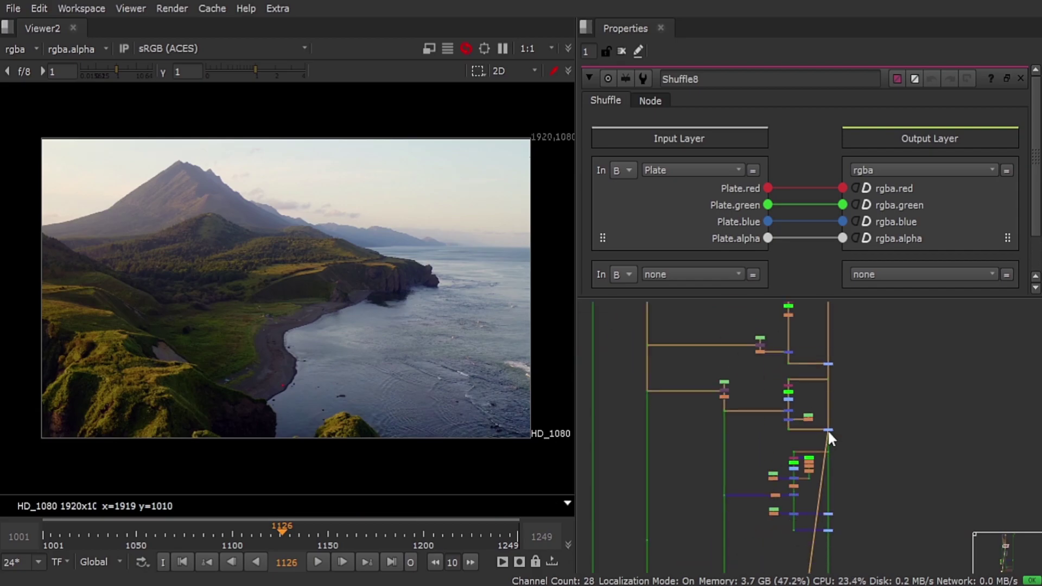
middle_drag(829, 429, 764, 372)
scroll(767, 440, up, 5)
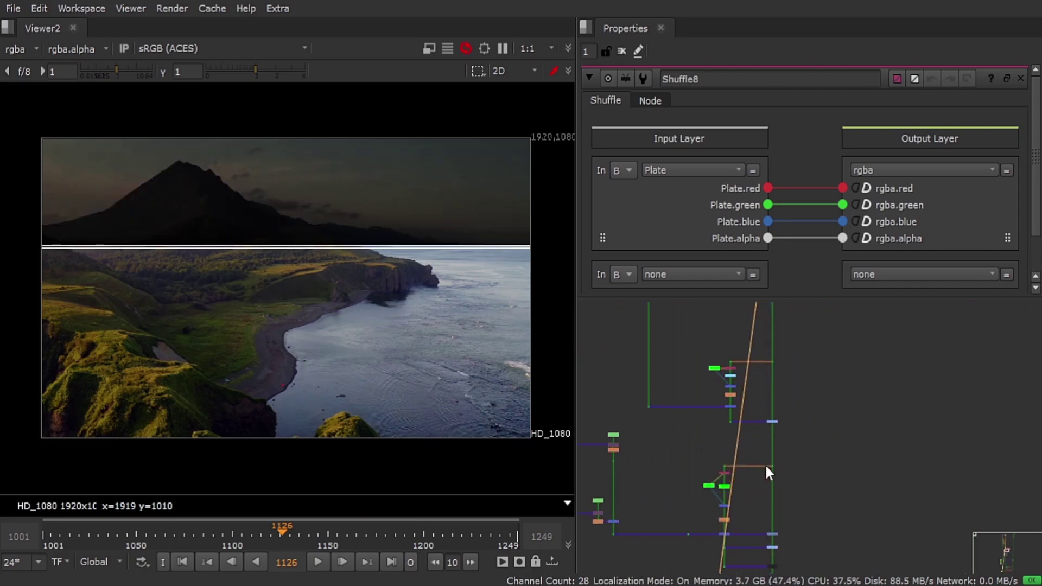
scroll(792, 428, up, 5)
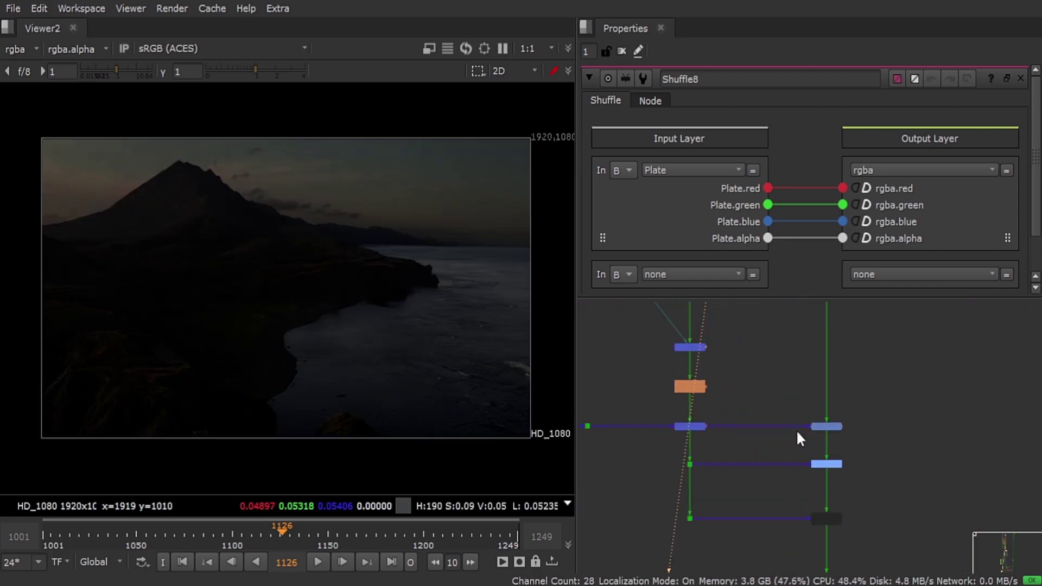
double_click(721, 329)
Examine the node tree from the clean up backdrop down to the branch containing Shuffle2.
scroll(835, 405, down, 5)
scroll(834, 405, down, 4)
middle_drag(833, 403, 804, 469)
drag(881, 528, 753, 279)
click(836, 407)
middle_drag(837, 407, 828, 457)
middle_drag(785, 355, 775, 431)
scroll(785, 413, up, 3)
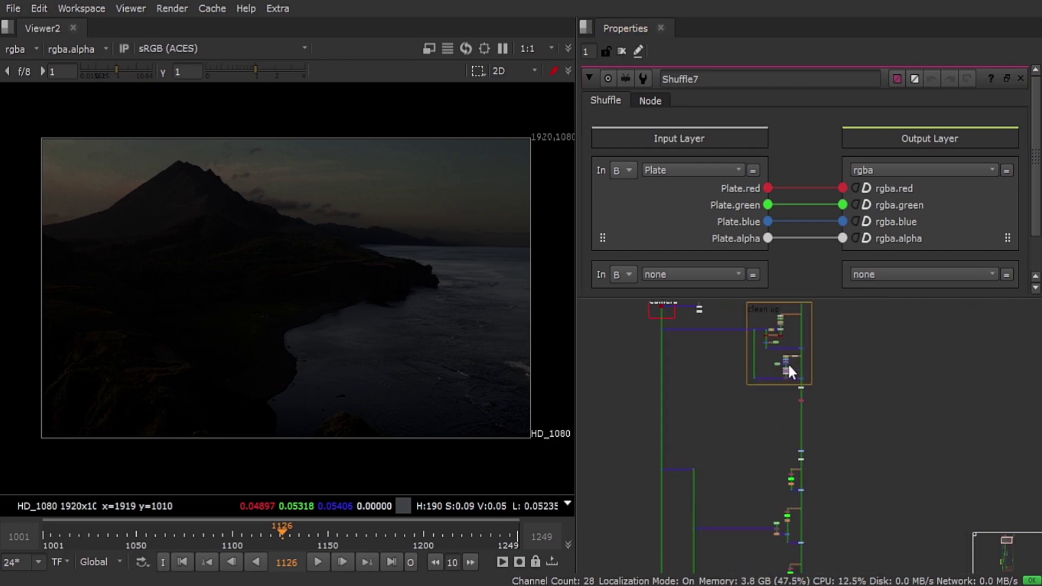
middle_drag(789, 554, 780, 304)
scroll(769, 417, down, 1)
scroll(770, 431, up, 8)
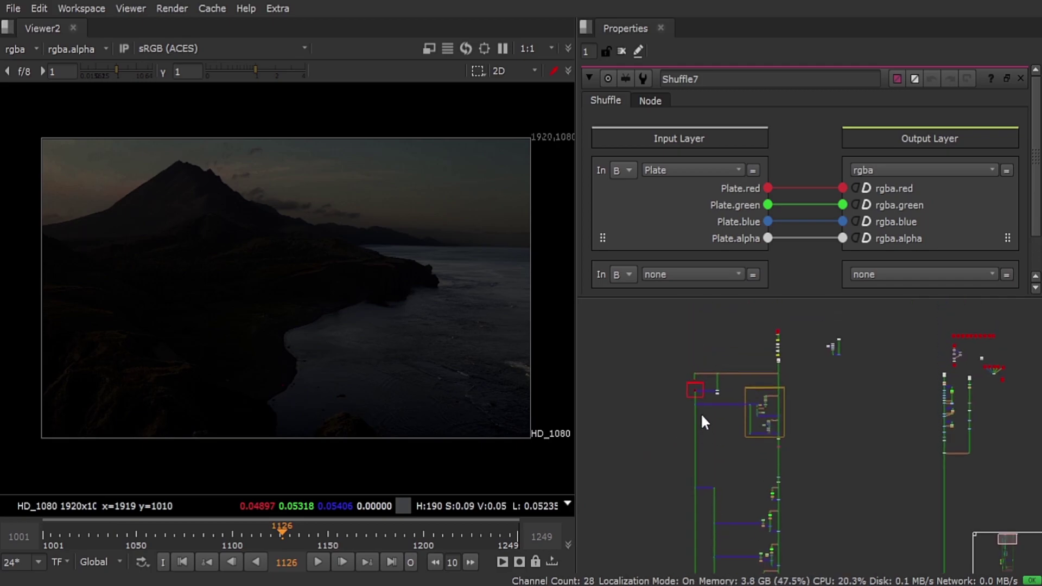
scroll(683, 380, up, 9)
scroll(751, 422, down, 5)
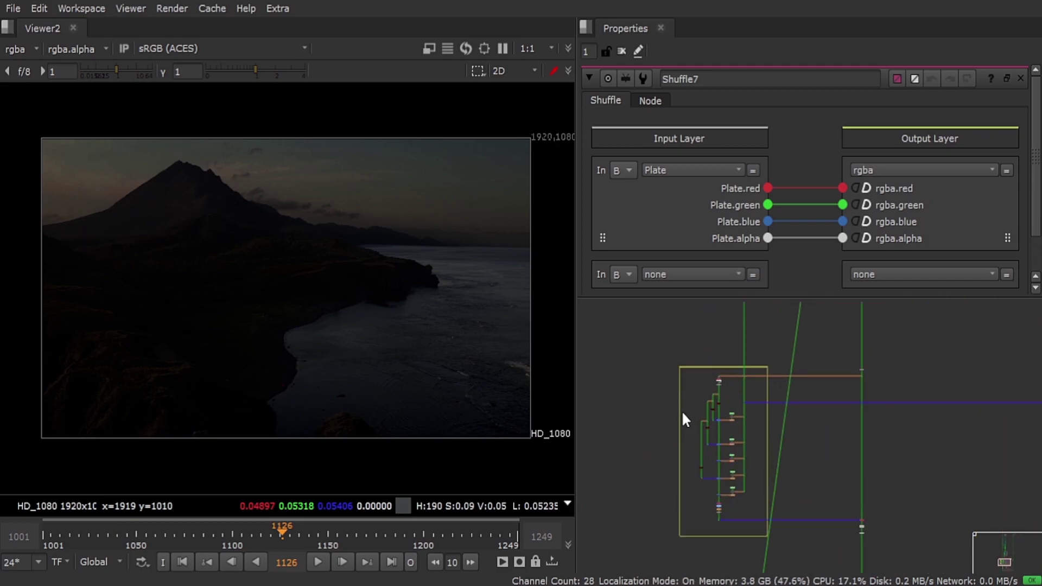
scroll(708, 389, up, 4)
scroll(725, 379, up, 9)
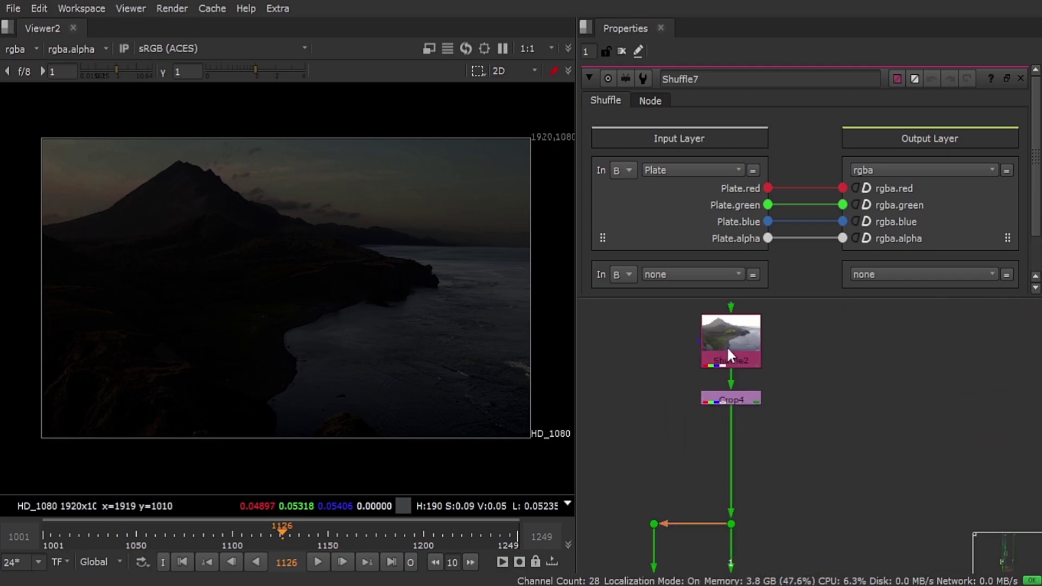
Display Shuffle2's output in the viewer and review its layer routing and node settings.
click(727, 347)
key(1)
scroll(728, 346, down, 3)
middle_drag(727, 347, 727, 385)
scroll(727, 386, up, 2)
double_click(735, 392)
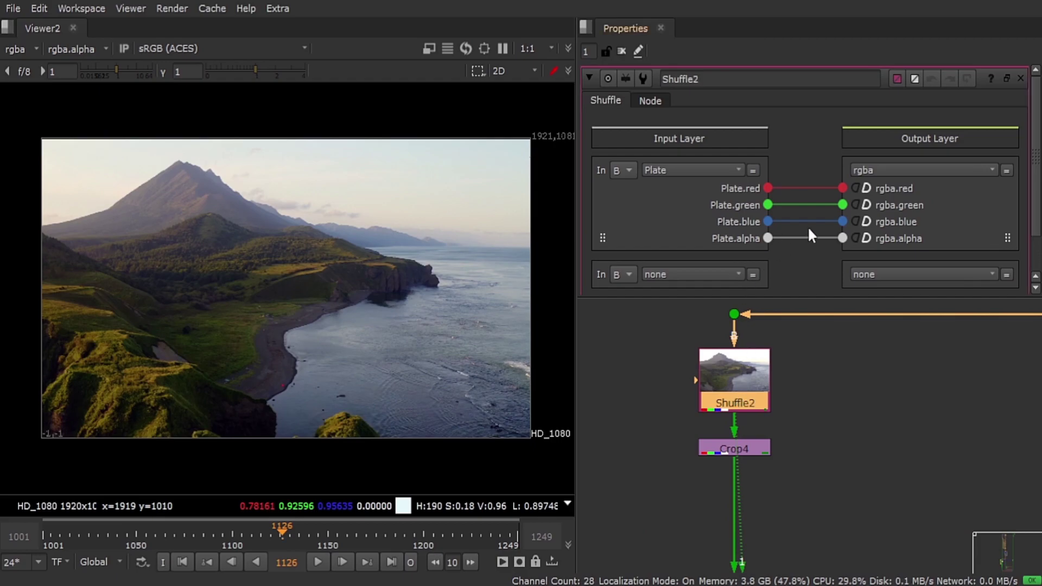
click(650, 101)
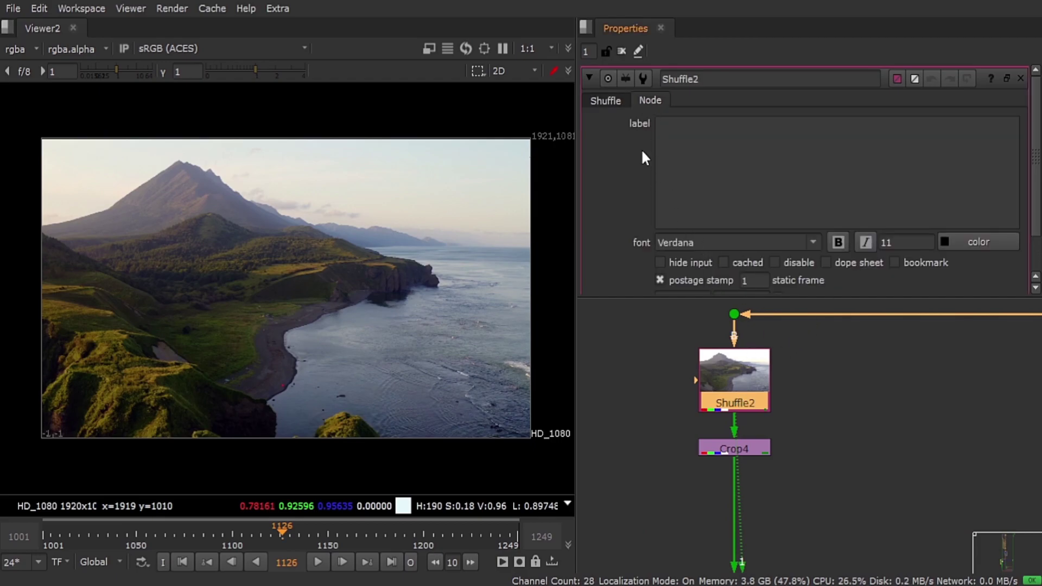
click(616, 102)
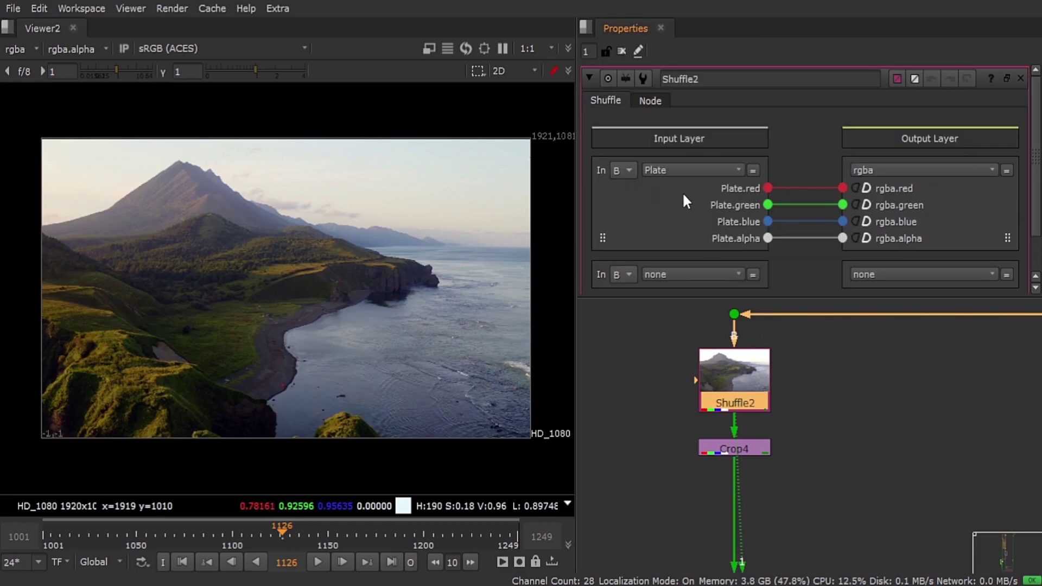
Add a Shuffle node beside Shuffle2, connect its B input to the dot above Shuffle2 and display it in the viewer.
click(802, 408)
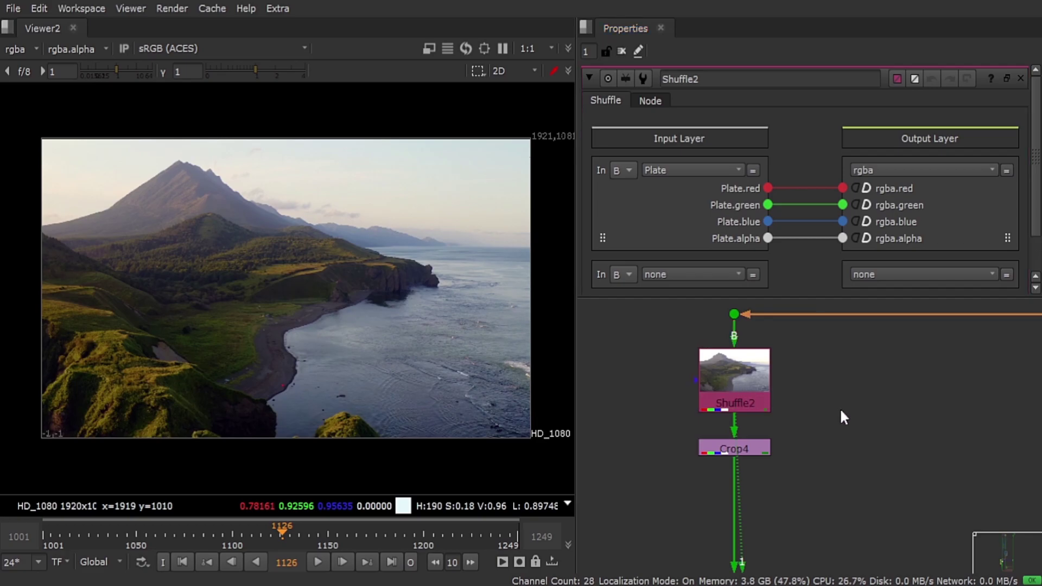
key(h)
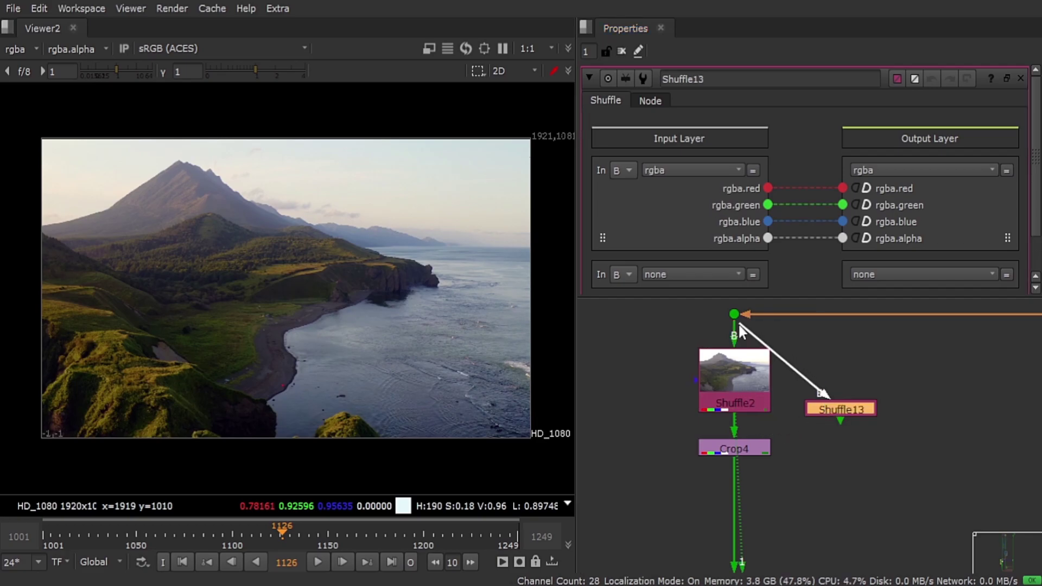
drag(744, 333, 734, 314)
key(1)
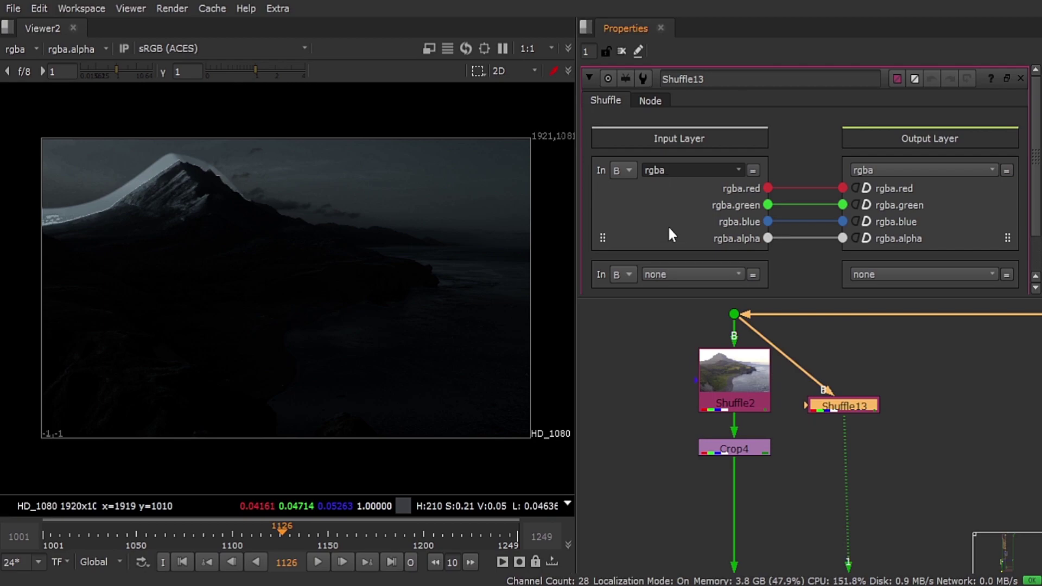
Try GGGG as the input layer of the new Shuffle beside Shuffle2.
click(681, 464)
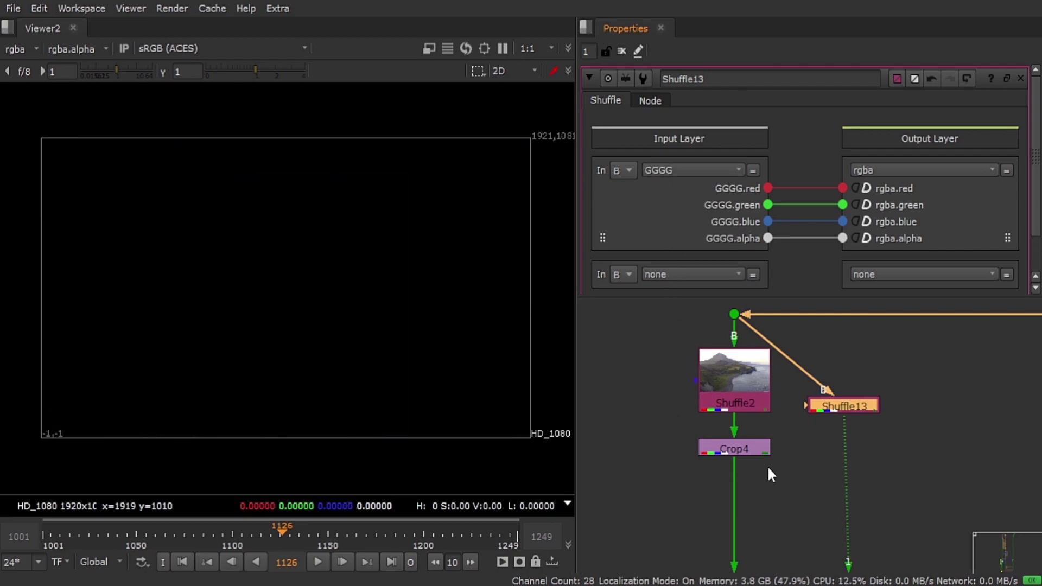
drag(824, 405, 832, 402)
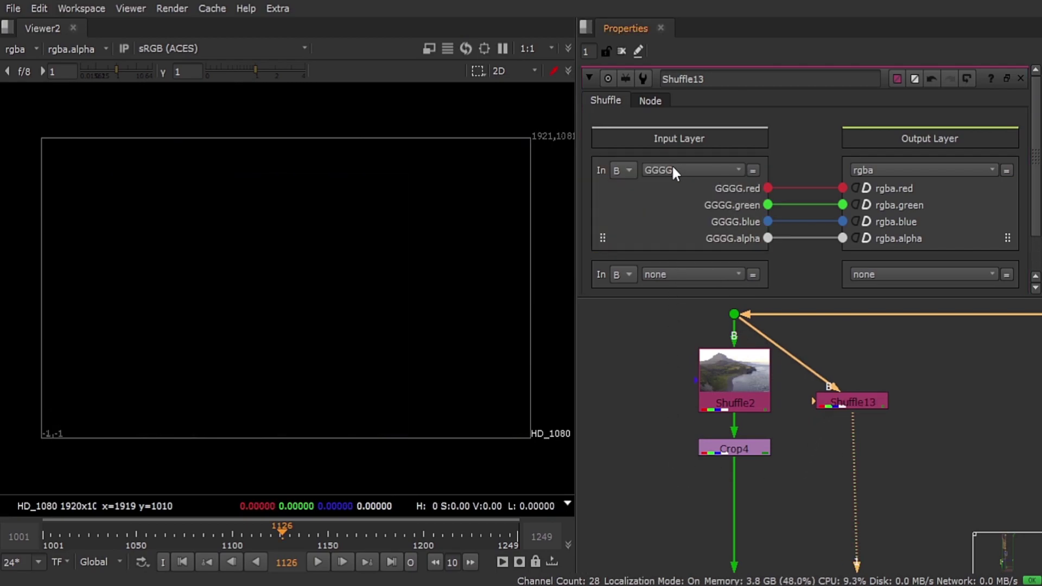
click(672, 498)
Delete the new Shuffle node beside Shuffle2.
click(835, 401)
key(Delete)
scroll(689, 379, down, 5)
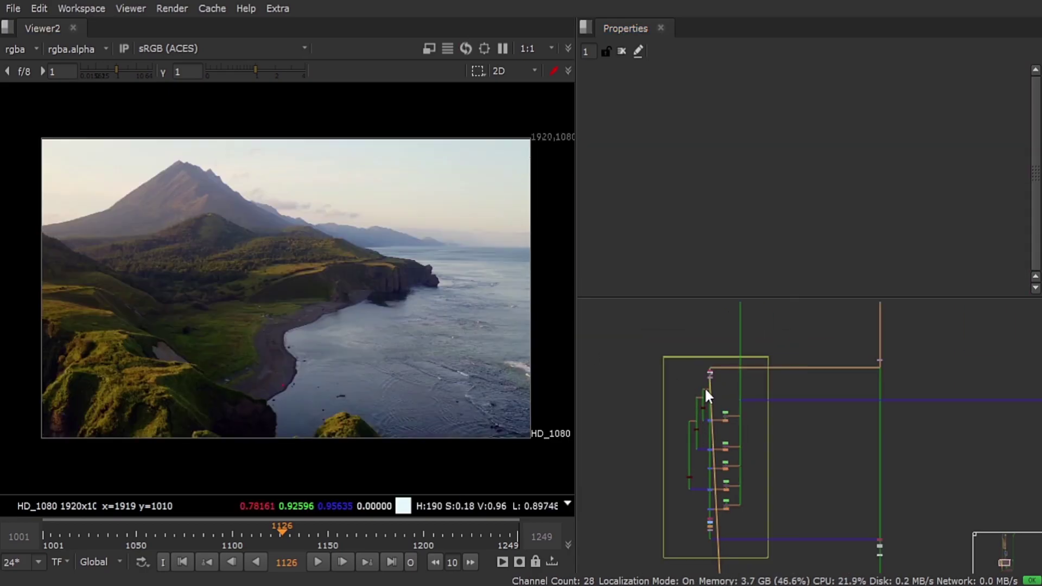
scroll(708, 359, up, 5)
scroll(715, 352, down, 5)
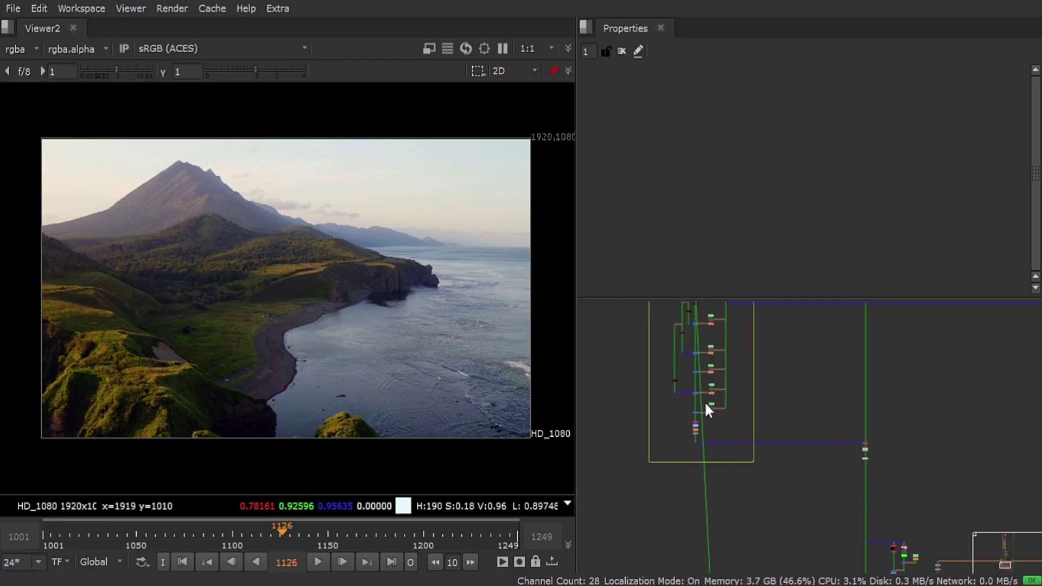
Display the end of the matte branch inside the yellow backdrop in the viewer and show its alpha channel.
scroll(710, 432, up, 4)
click(681, 447)
key(1)
scroll(702, 467, down, 3)
middle_drag(672, 435, 654, 432)
drag(41, 144, 419, 320)
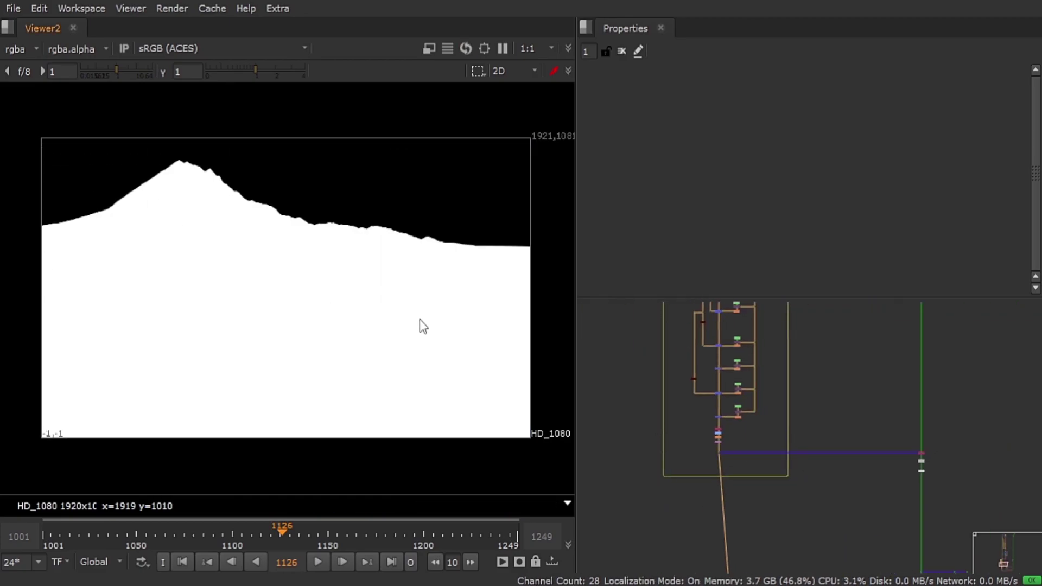
Display Copy1 on the main branch in the viewer and open its settings to review the alpha-to-alpha channel copy.
scroll(922, 412, down, 5)
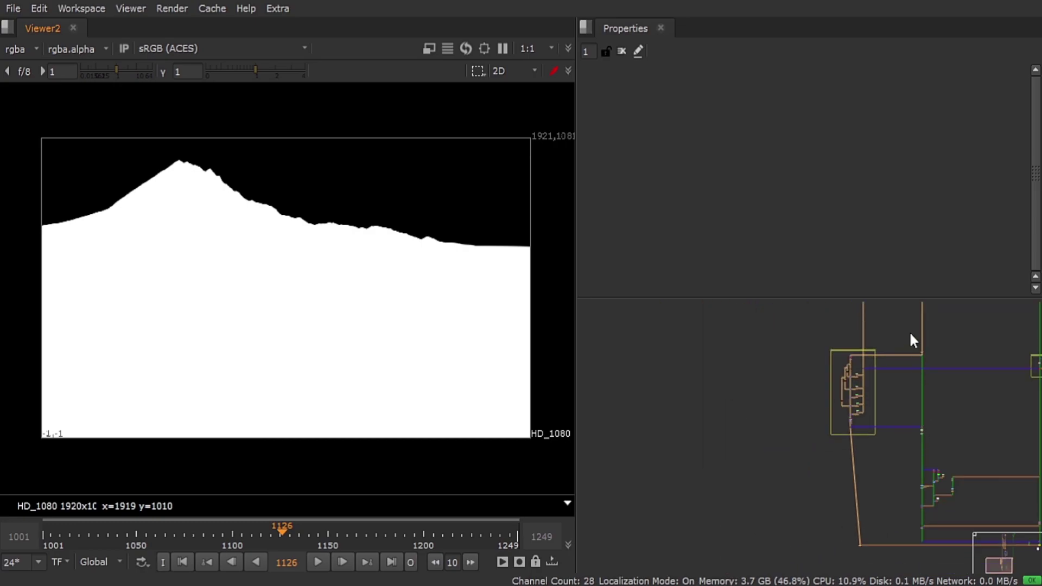
scroll(939, 426, up, 8)
scroll(843, 396, up, 5)
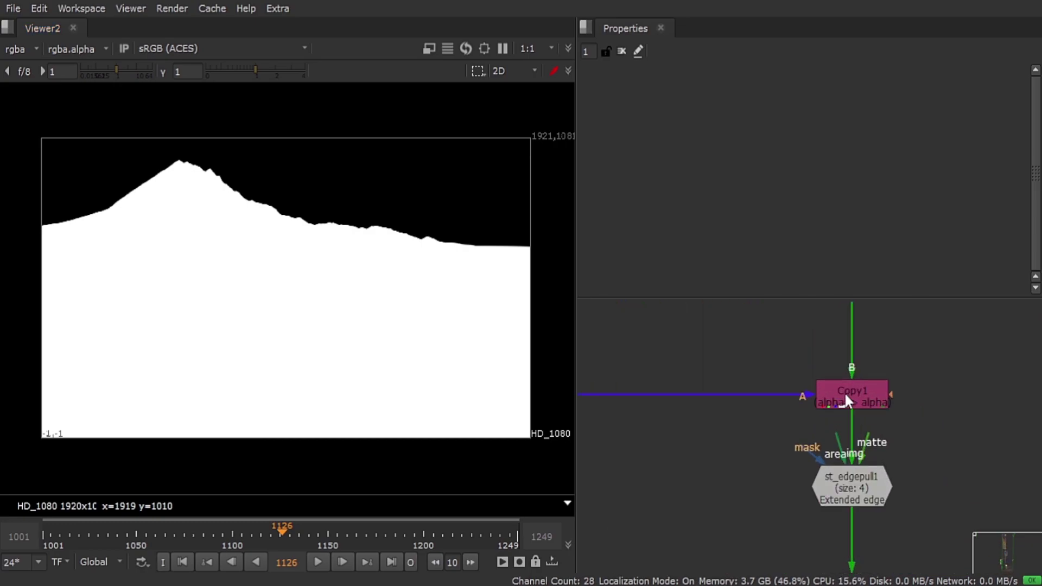
click(844, 392)
scroll(838, 434, down, 2)
drag(836, 397, 842, 438)
scroll(781, 372, down, 2)
scroll(824, 336, up, 5)
click(822, 390)
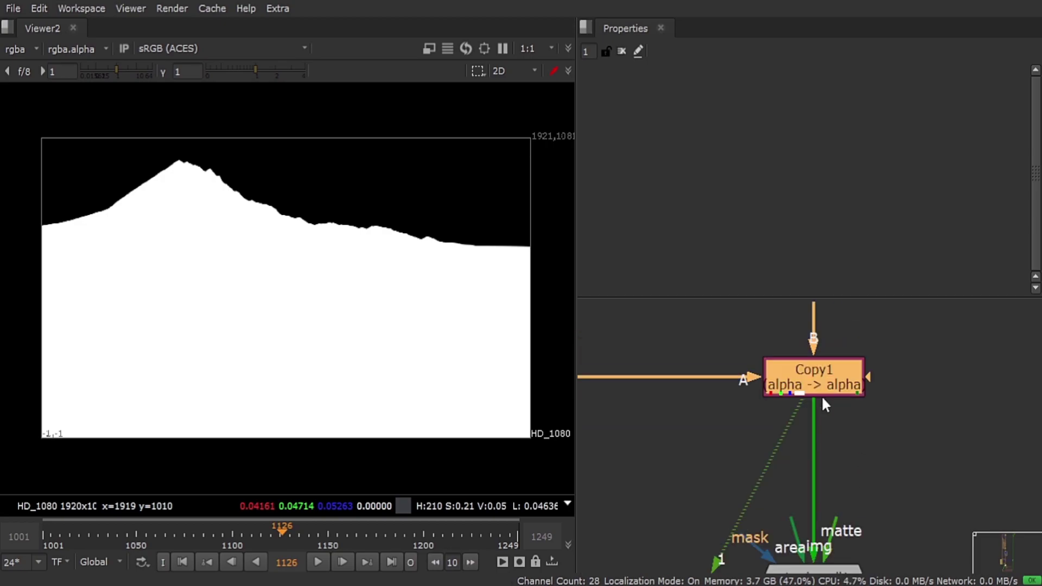
double_click(821, 381)
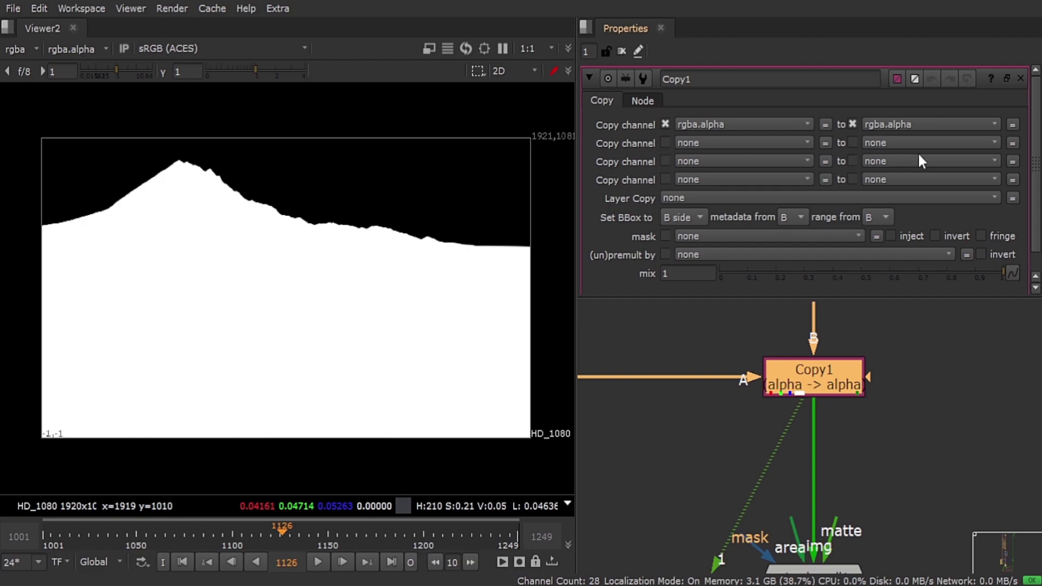
mouse_move(815, 376)
mouse_down()
mouse_move(816, 399)
mouse_move(816, 376)
mouse_up()
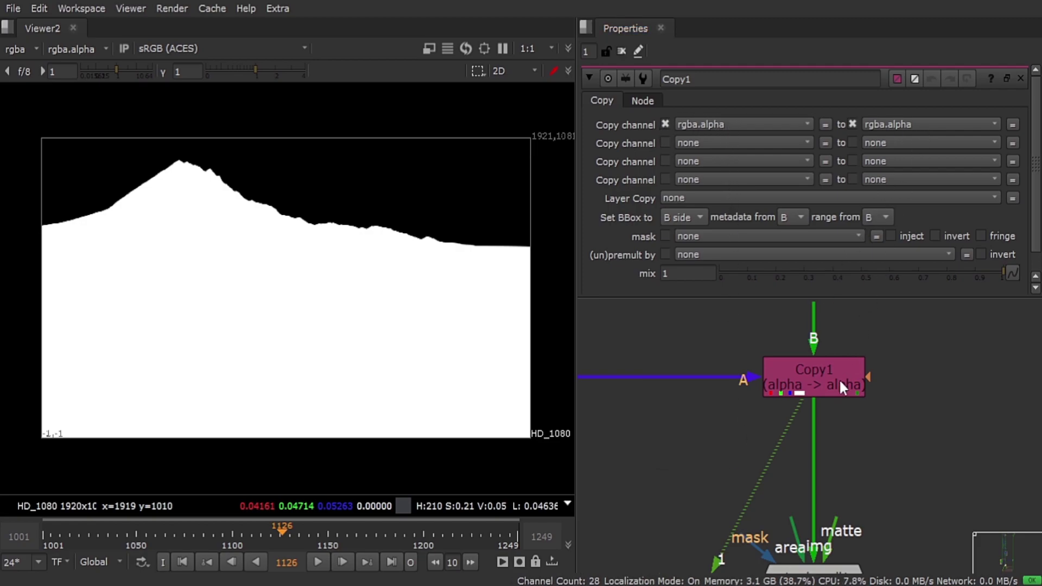
Disable and re-enable Copy1 to compare the alpha channel with and without the copied matte.
click(809, 387)
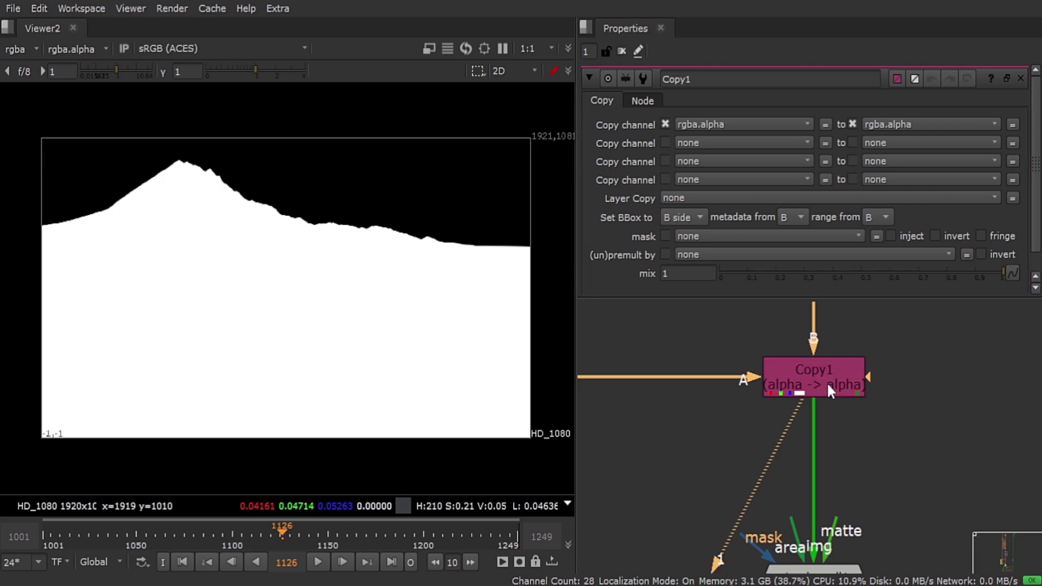
key(d)
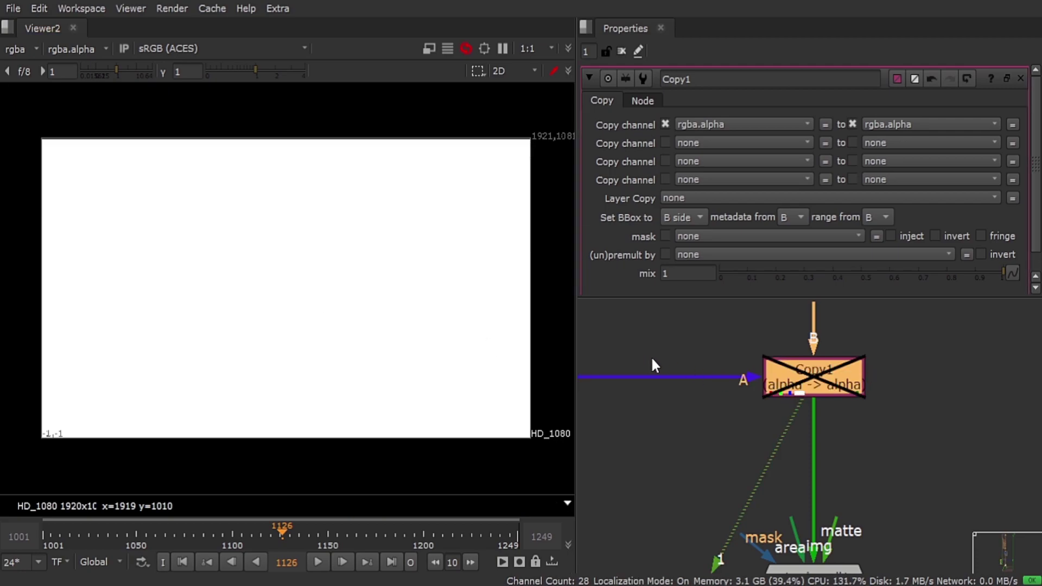
scroll(728, 443, down, 5)
scroll(770, 449, up, 5)
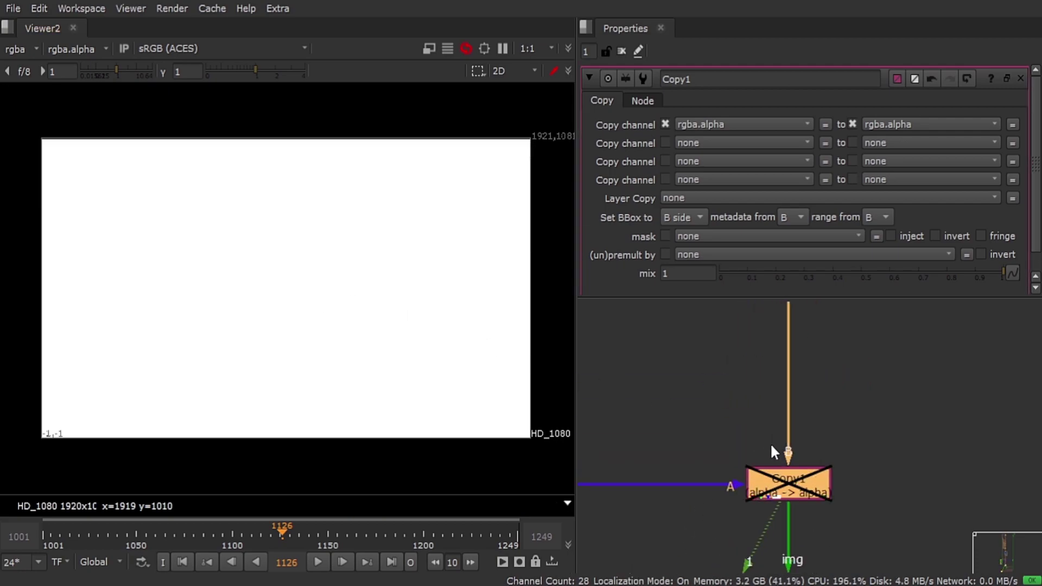
key(d)
Display Copy1's output in the viewer in full colour instead of alpha.
middle_drag(756, 456, 758, 337)
middle_drag(786, 448, 813, 480)
click(795, 472)
key(1)
key(a)
scroll(782, 383, down, 4)
scroll(814, 422, up, 3)
click(815, 421)
drag(914, 353, 805, 432)
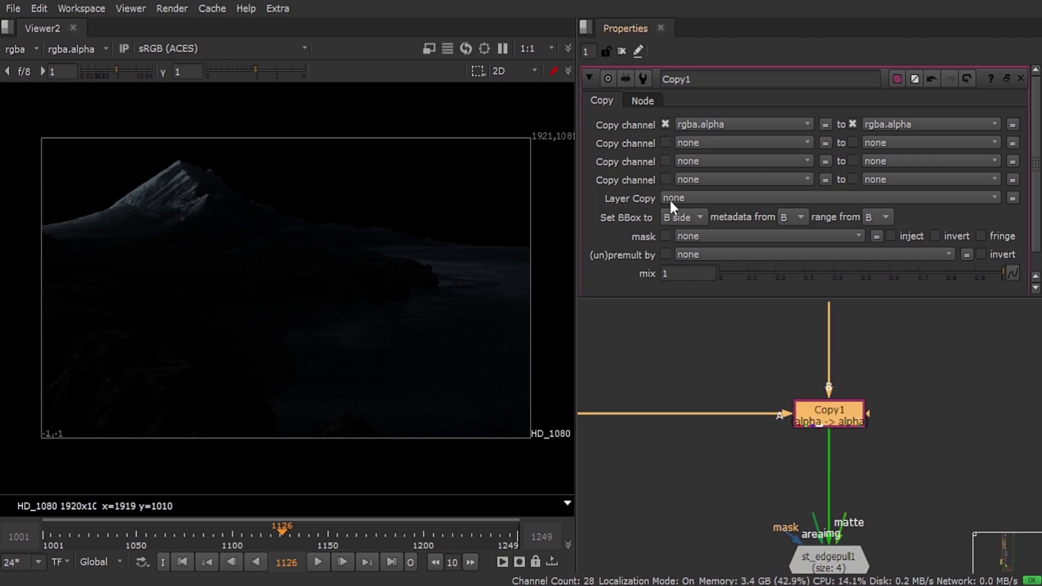
click(651, 371)
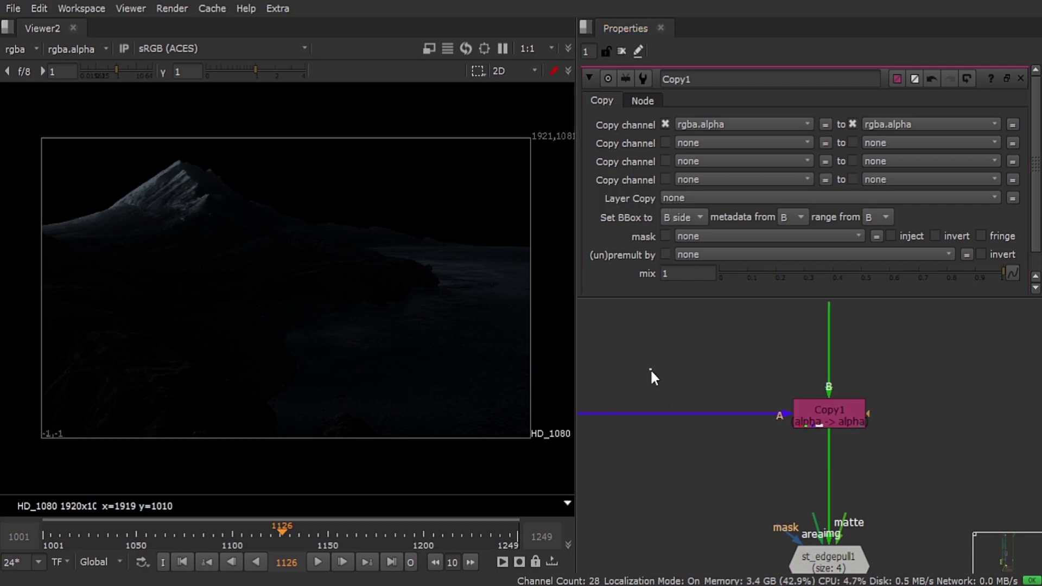
drag(673, 354, 633, 486)
drag(685, 363, 644, 458)
Try setting Copy1's Layer Copy to all, inspect the node, and return the option to none.
click(800, 419)
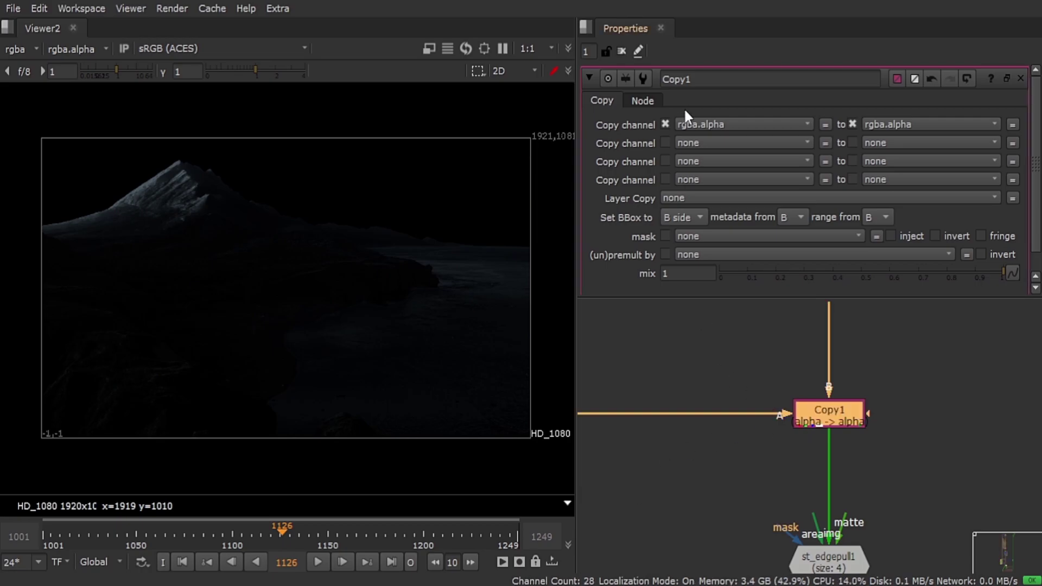
click(676, 198)
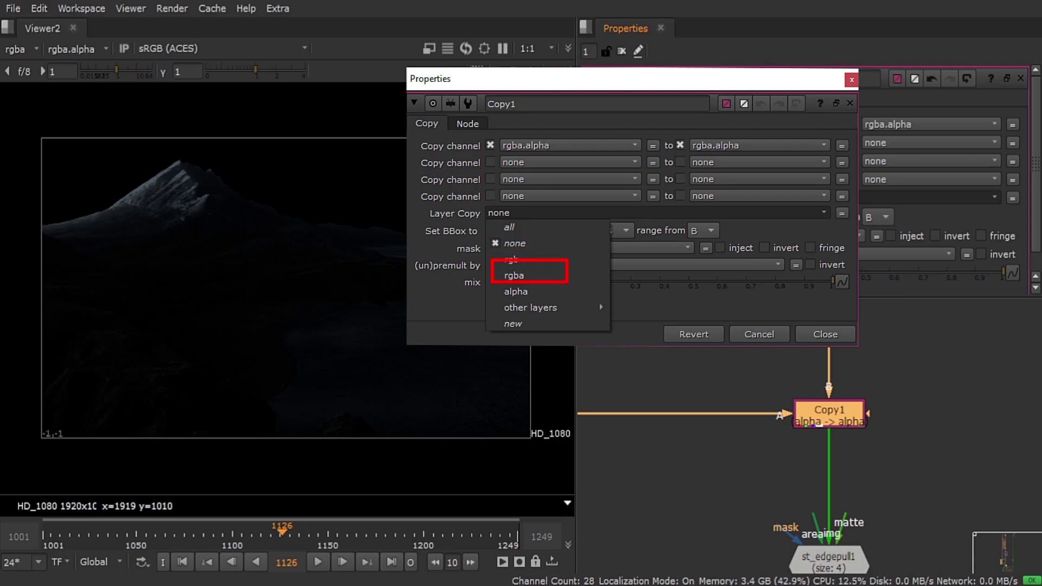
click(685, 213)
drag(836, 424, 836, 418)
scroll(834, 423, up, 4)
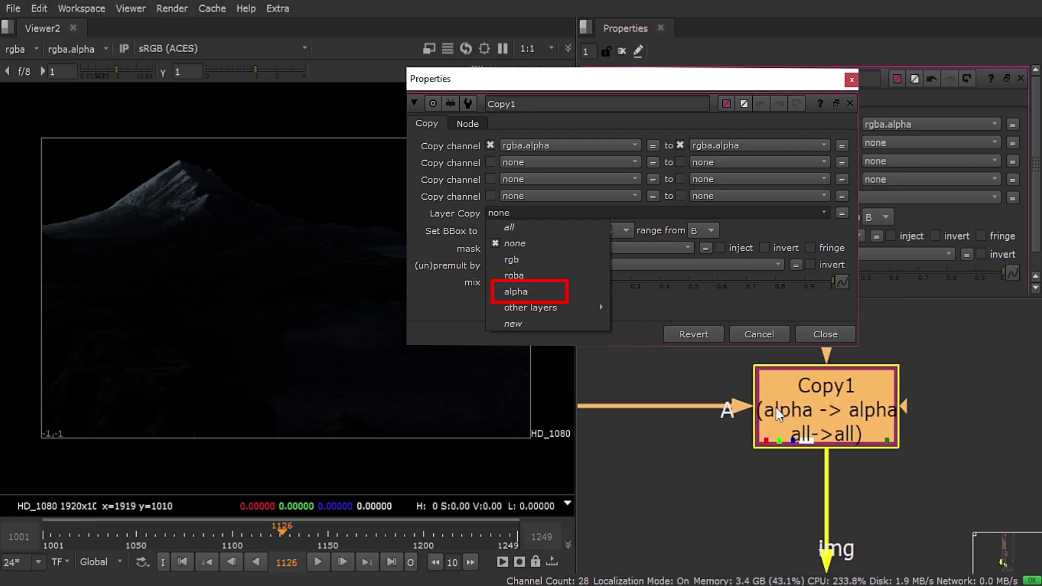
click(813, 450)
drag(650, 346, 613, 503)
click(827, 440)
click(673, 198)
click(671, 212)
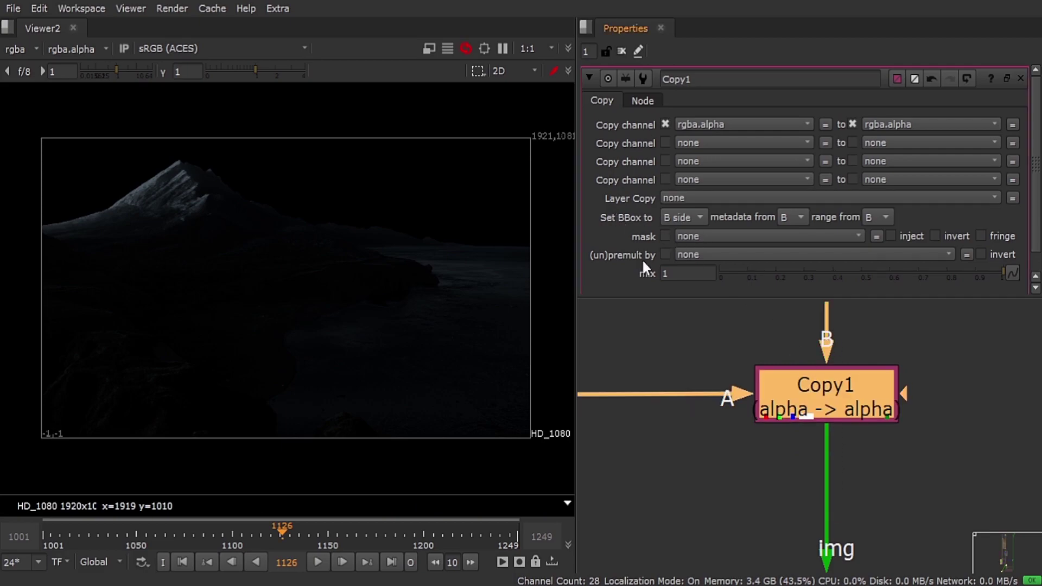
Repeat the Layer Copy comparison on Copy1 by switching between all and none, ending on none.
click(799, 450)
click(831, 392)
drag(936, 352, 708, 451)
drag(935, 317, 659, 456)
click(677, 196)
click(675, 197)
click(681, 214)
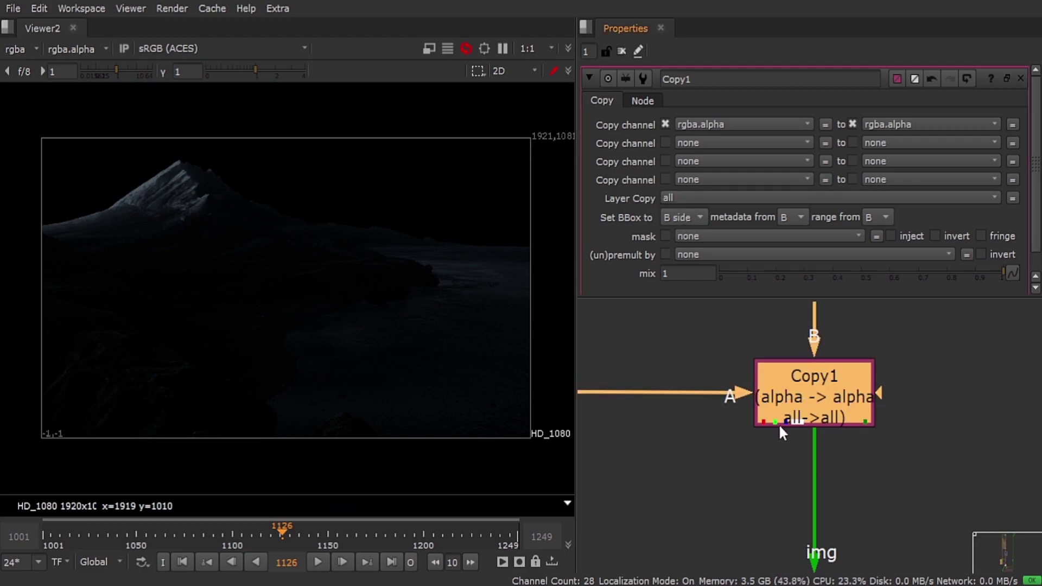
click(890, 454)
click(678, 195)
click(680, 213)
Display Shuffle11 in the viewer and open its settings to review the Ocean_matte routing into rgba.
scroll(787, 415, down, 8)
scroll(787, 415, up, 5)
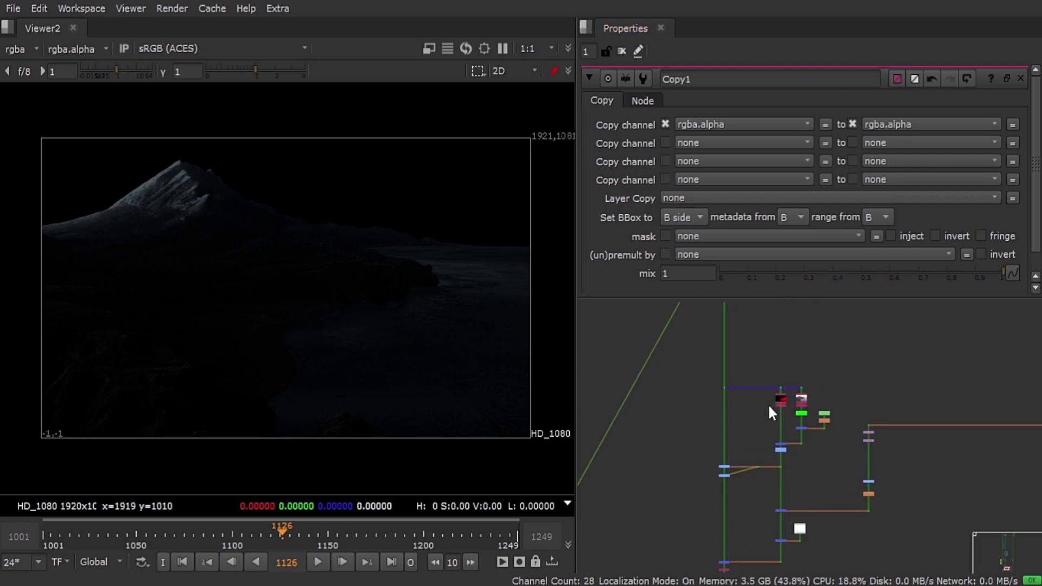
scroll(704, 378, up, 2)
click(703, 373)
key(1)
double_click(706, 374)
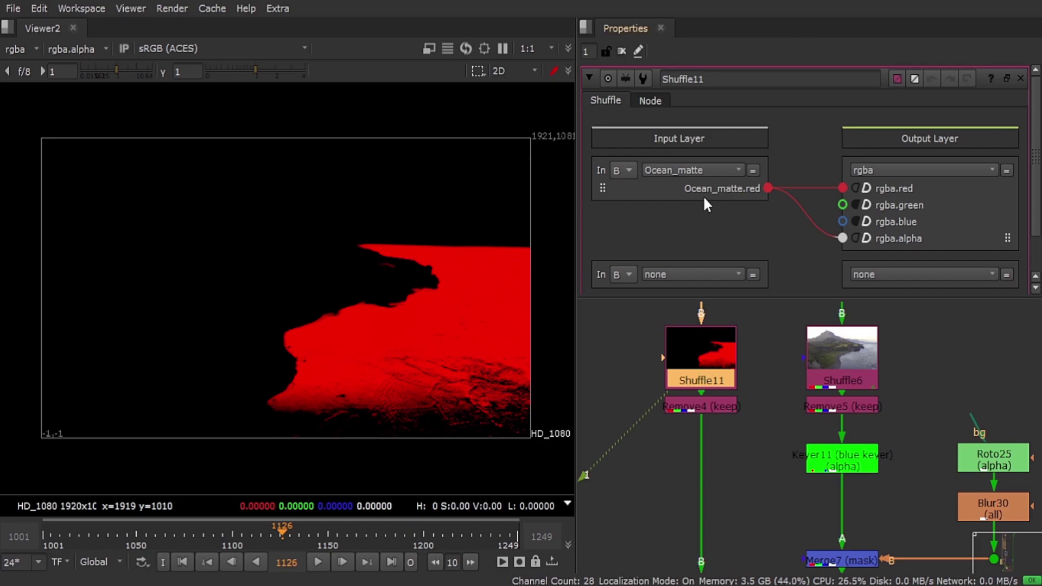
Locate the InjectMatteChannel node for Ocean_matte on the main branch and open its settings.
scroll(709, 416, down, 8)
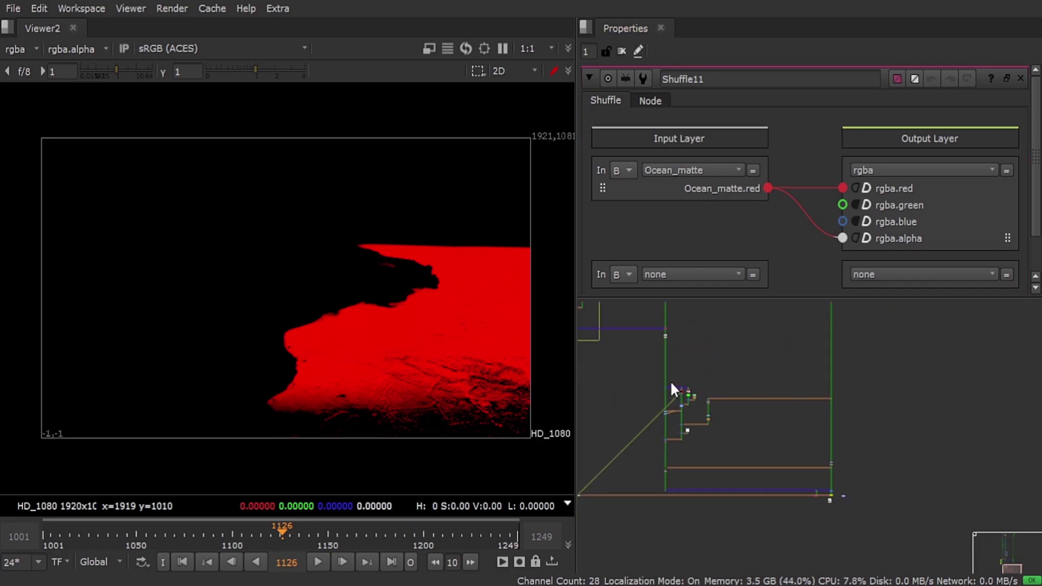
scroll(740, 374, up, 8)
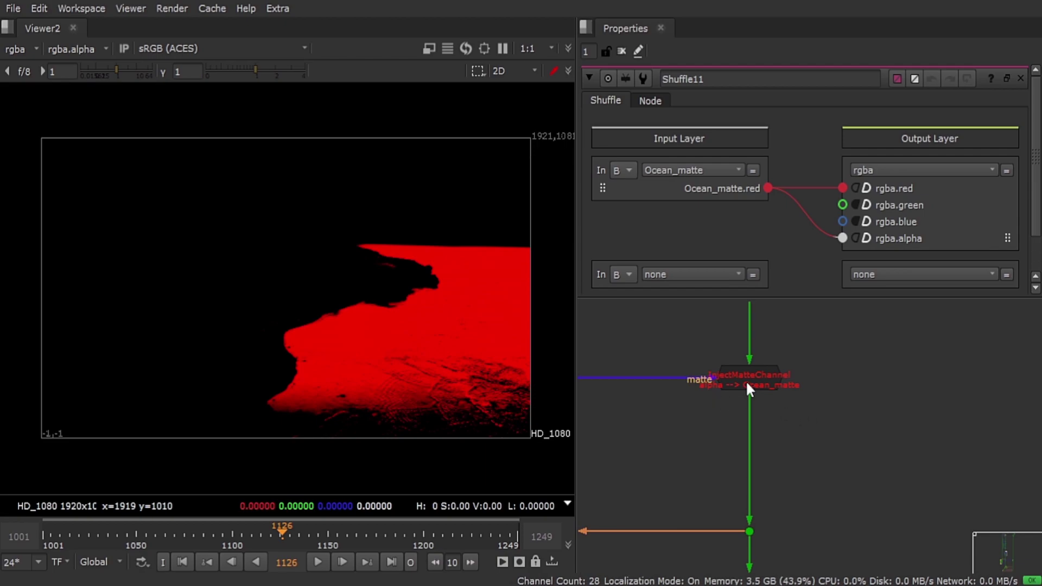
double_click(747, 381)
scroll(727, 413, down, 4)
scroll(722, 434, down, 5)
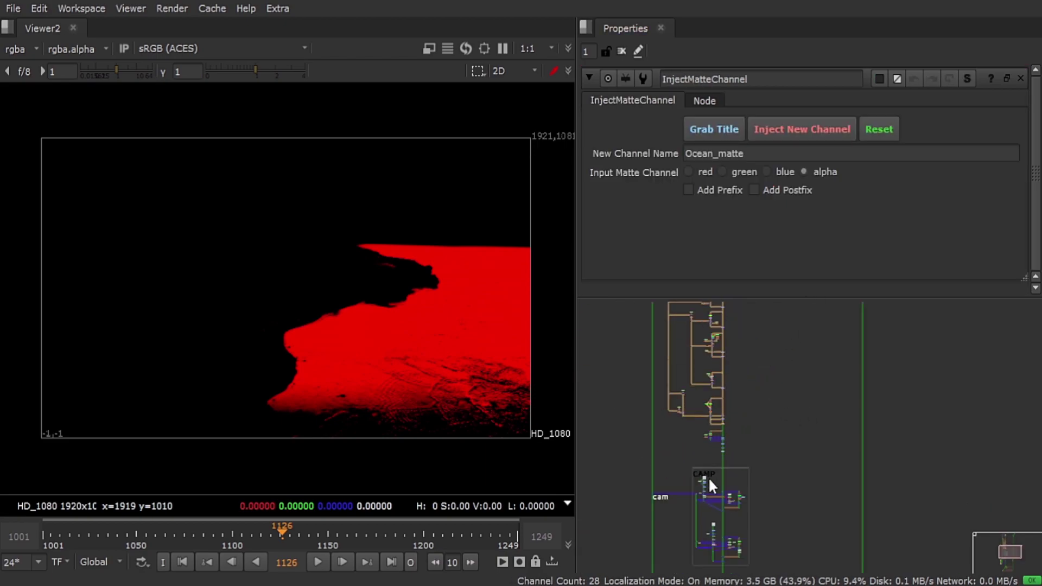
Return to Shuffle11 in the node tree and show its alpha channel in the viewer.
scroll(731, 392, up, 6)
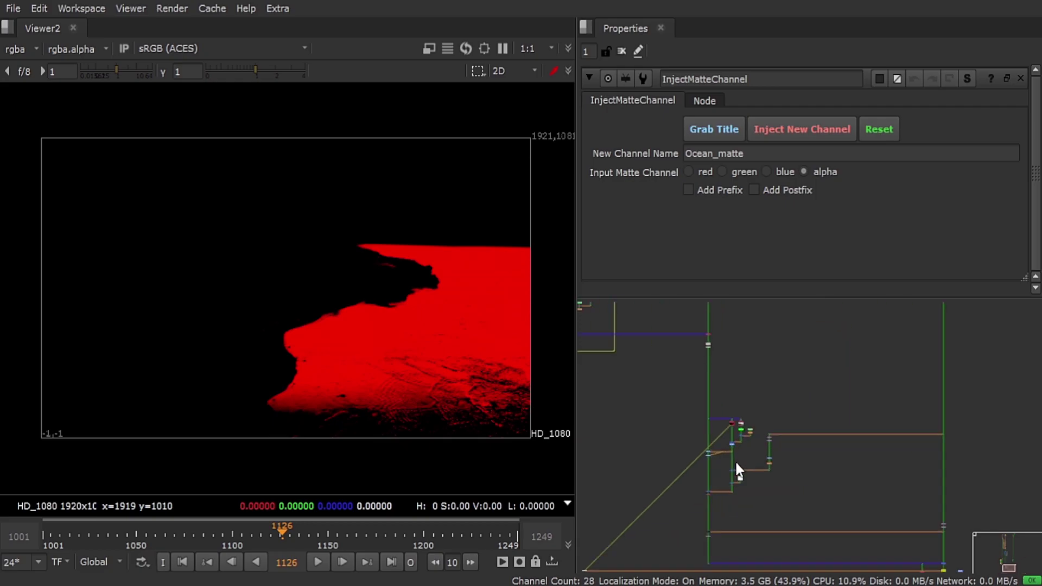
scroll(737, 385, up, 1)
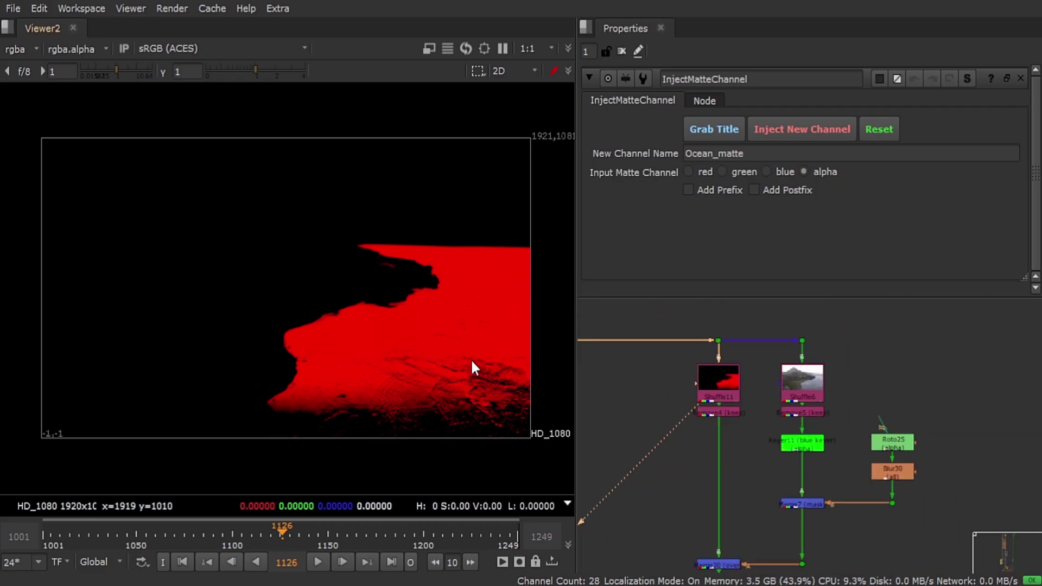
key(a)
scroll(690, 407, up, 5)
scroll(743, 374, down, 1)
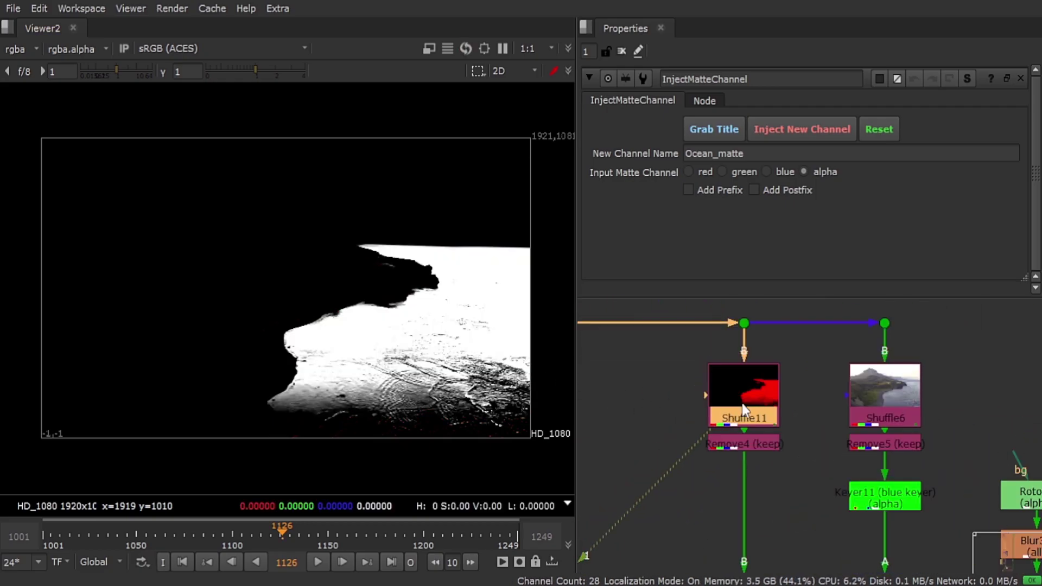
Compare the alpha of Remove4 and Shuffle11 by displaying each of them in the viewer.
click(743, 445)
key(1)
key(1)
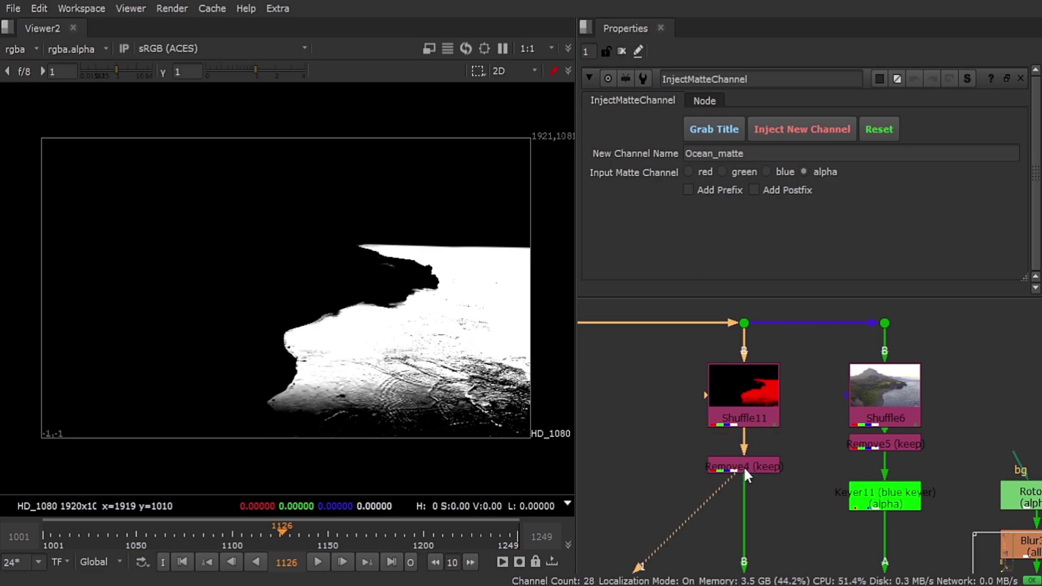
click(739, 412)
key(1)
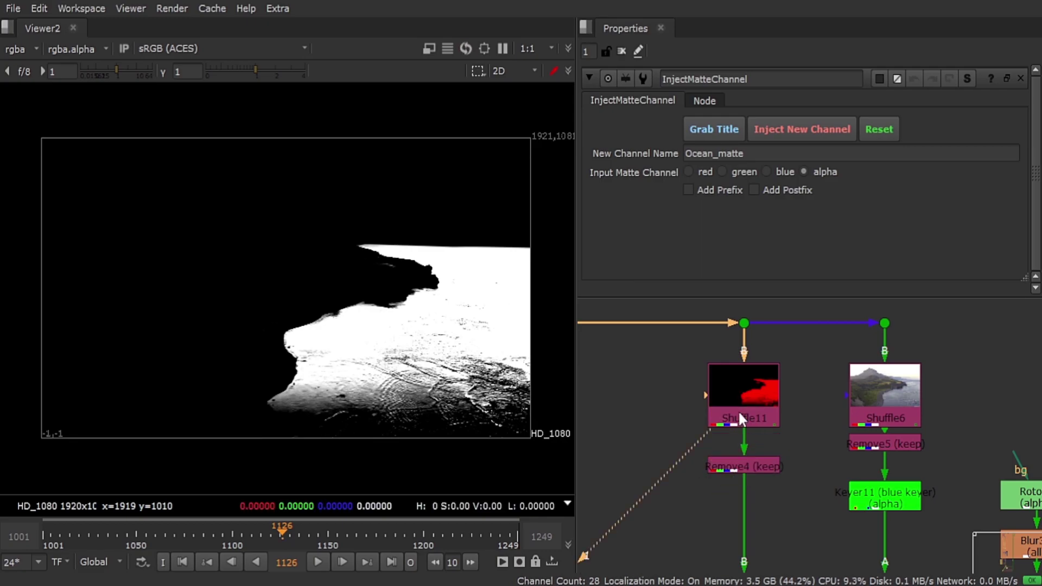
Reopen Shuffle11's settings and compare its colour output with Remove4's in the viewer.
double_click(776, 419)
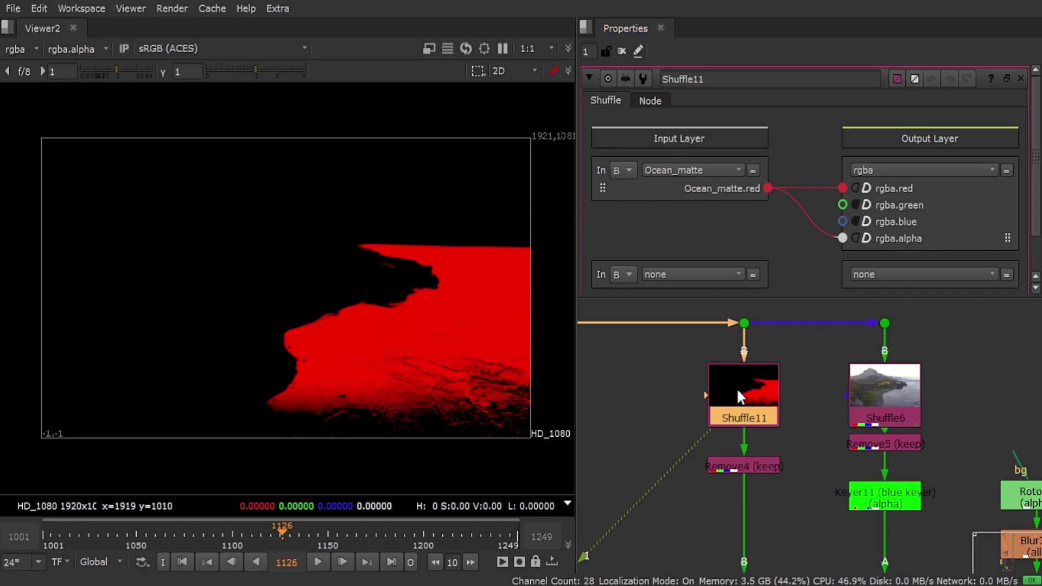
drag(736, 461, 738, 457)
key(1)
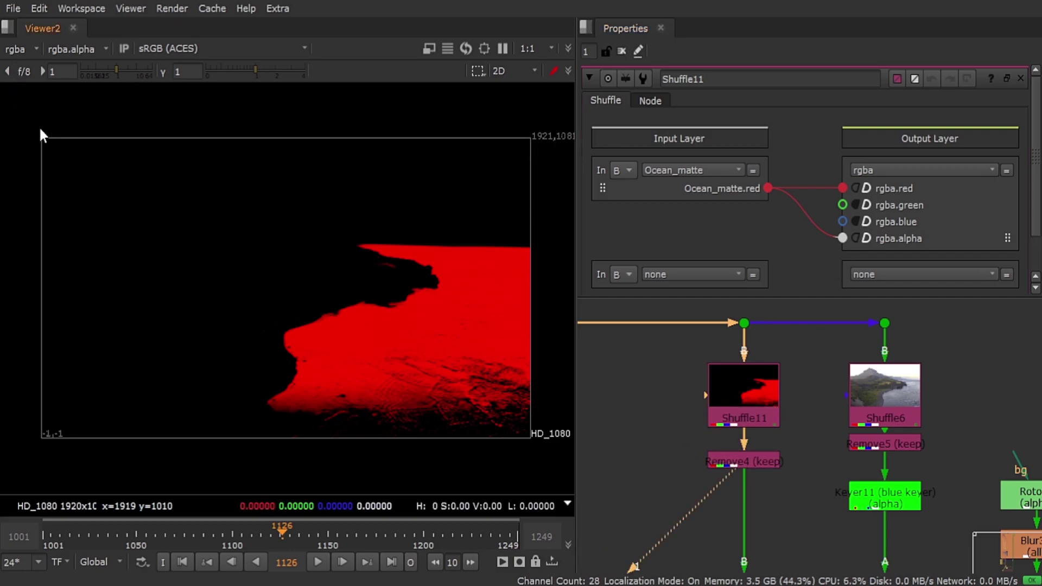
click(729, 405)
key(1)
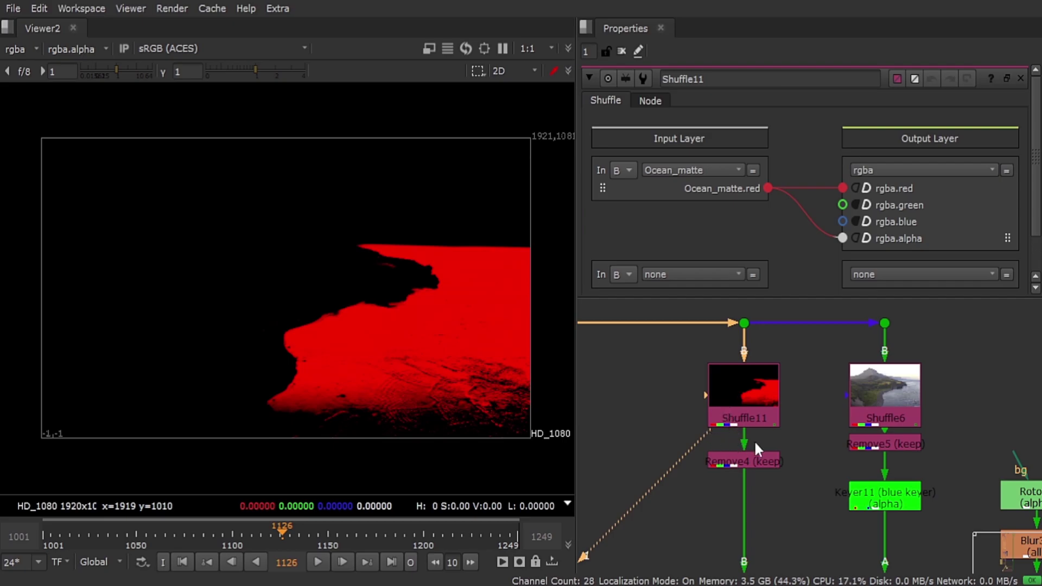
Check the viewer's list of layers available at Shuffle11 and move Remove4 back up directly beneath it.
click(15, 48)
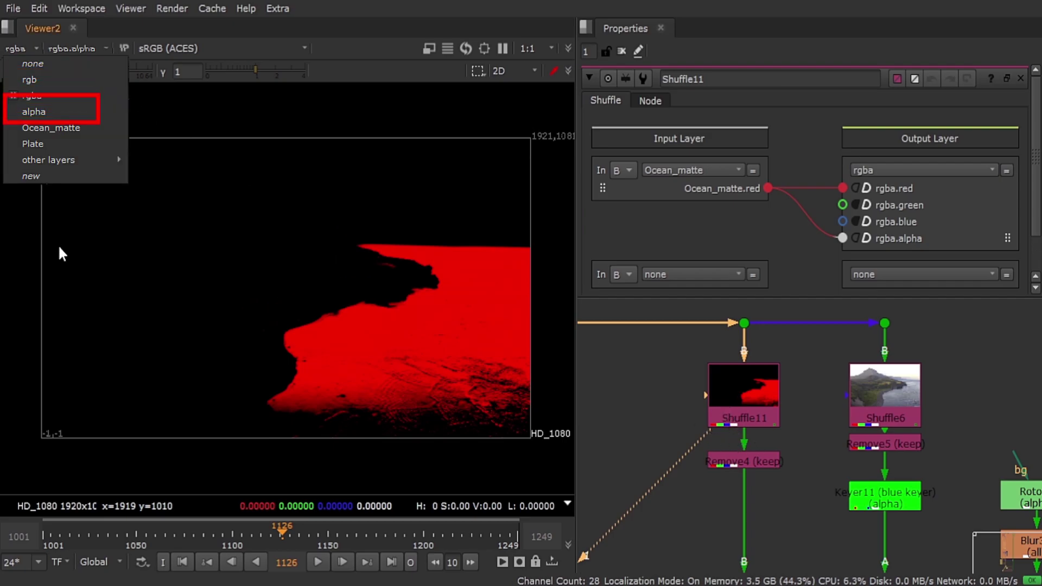
drag(752, 462, 752, 444)
mouse_move(746, 385)
mouse_down()
mouse_move(745, 373)
mouse_move(745, 382)
mouse_up()
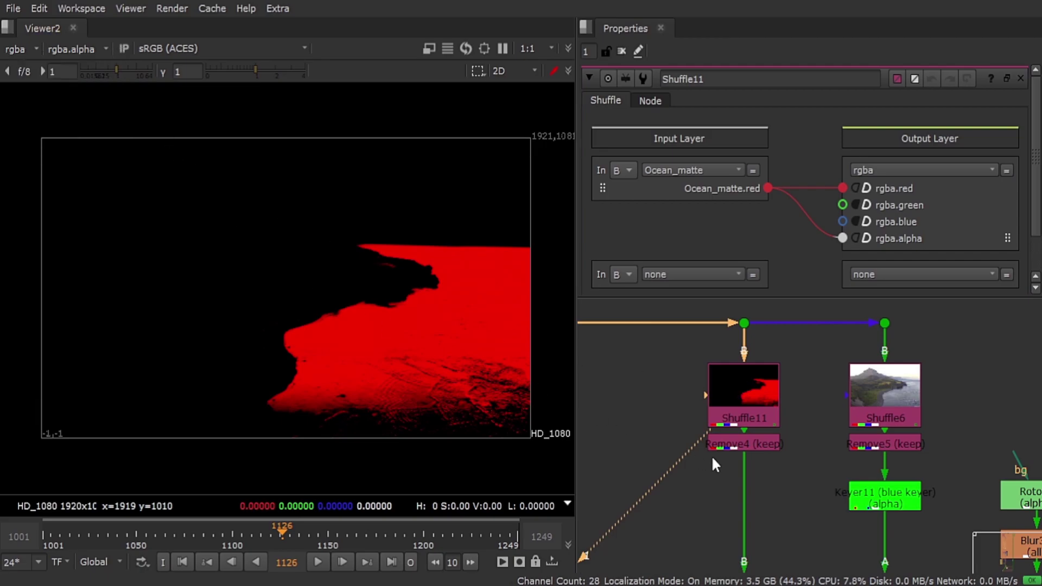
click(738, 442)
Display Remove3 below the multiply merge in the viewer and open its settings to review the kept channels.
scroll(738, 444, down, 5)
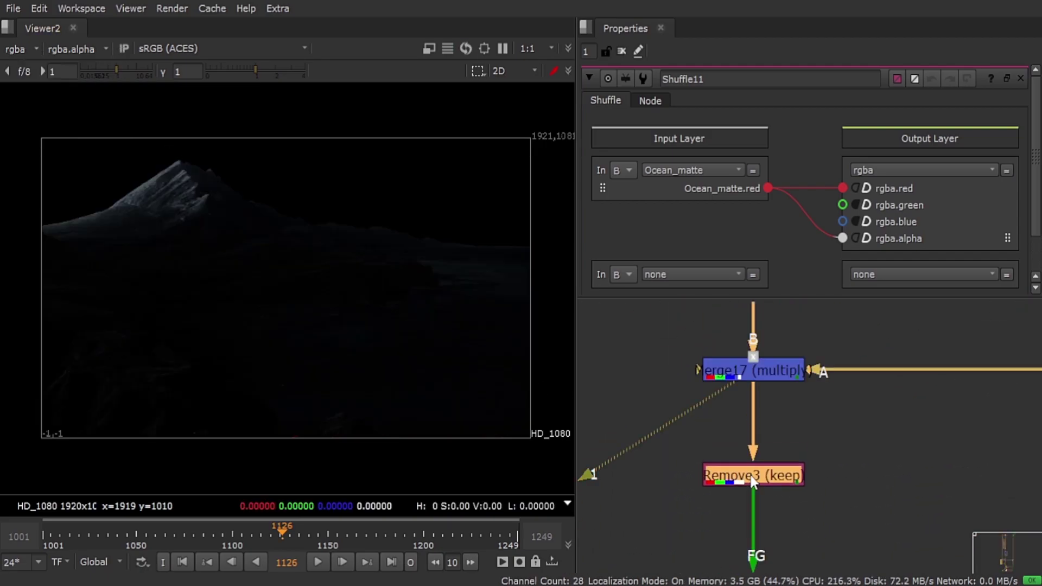
drag(750, 474, 750, 460)
key(1)
double_click(747, 453)
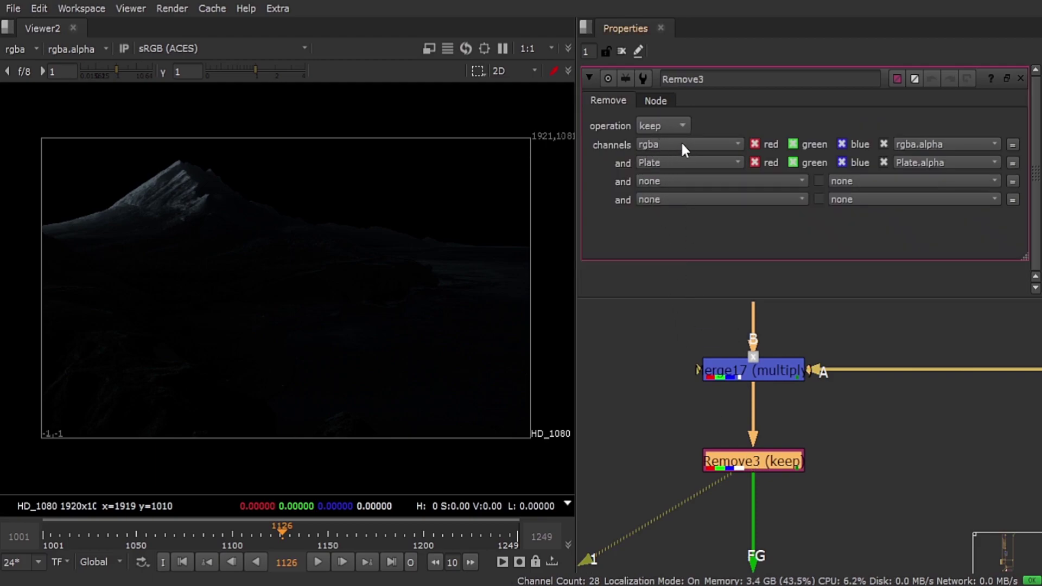
Display the Plate node Shuffle10 on viewer input 1 and Write3 on viewer input 2.
scroll(708, 380, down, 6)
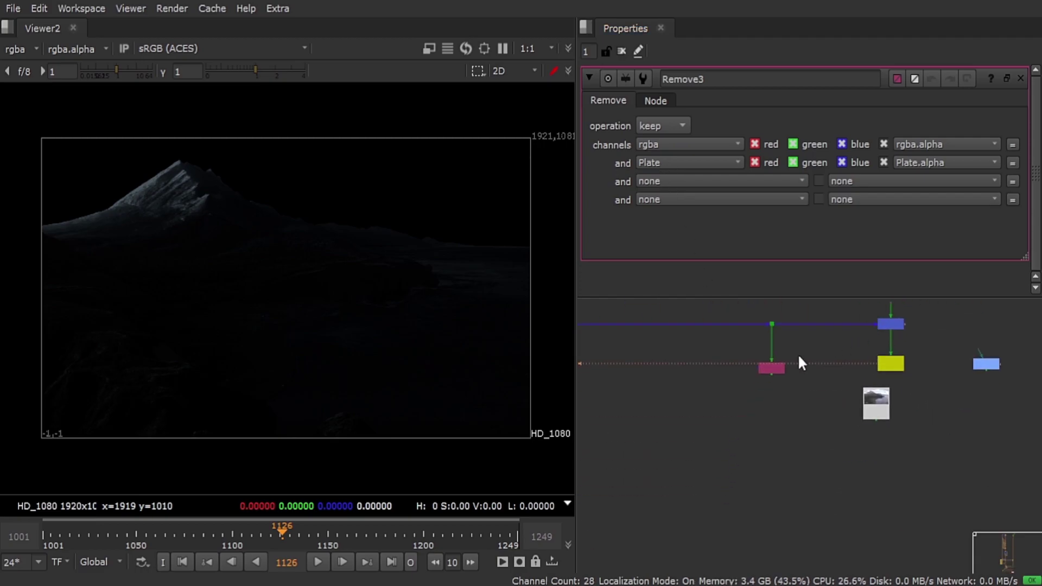
scroll(803, 356, up, 4)
click(751, 384)
key(1)
middle_drag(861, 382, 738, 411)
click(901, 401)
key(2)
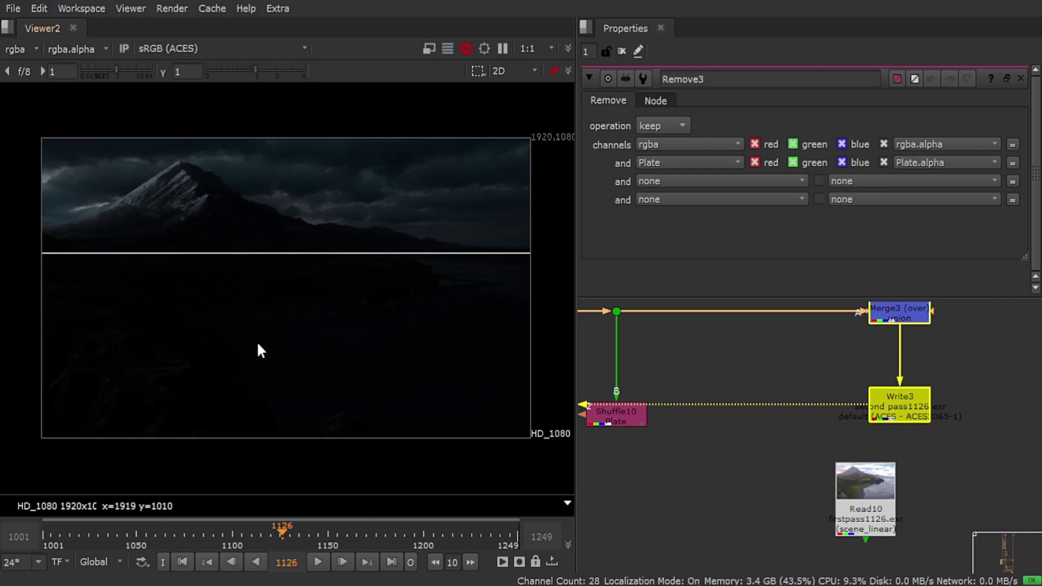
Compare the Plate node Shuffle10 with Write3 by alternating between the two viewer inputs several times.
key(1)
key(2)
key(1)
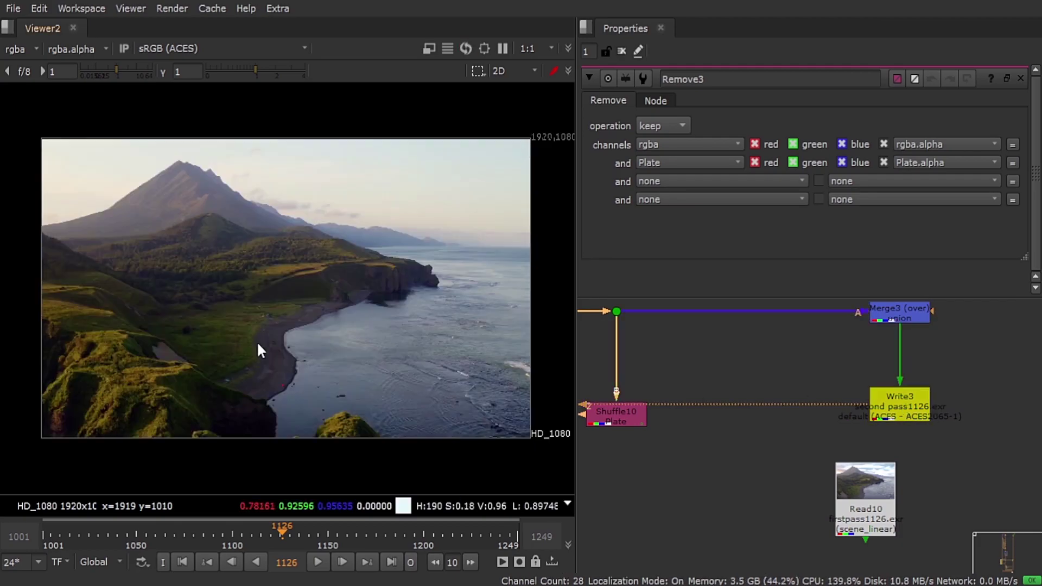
key(1)
key(2)
key(1)
key(2)
key(1)
key(2)
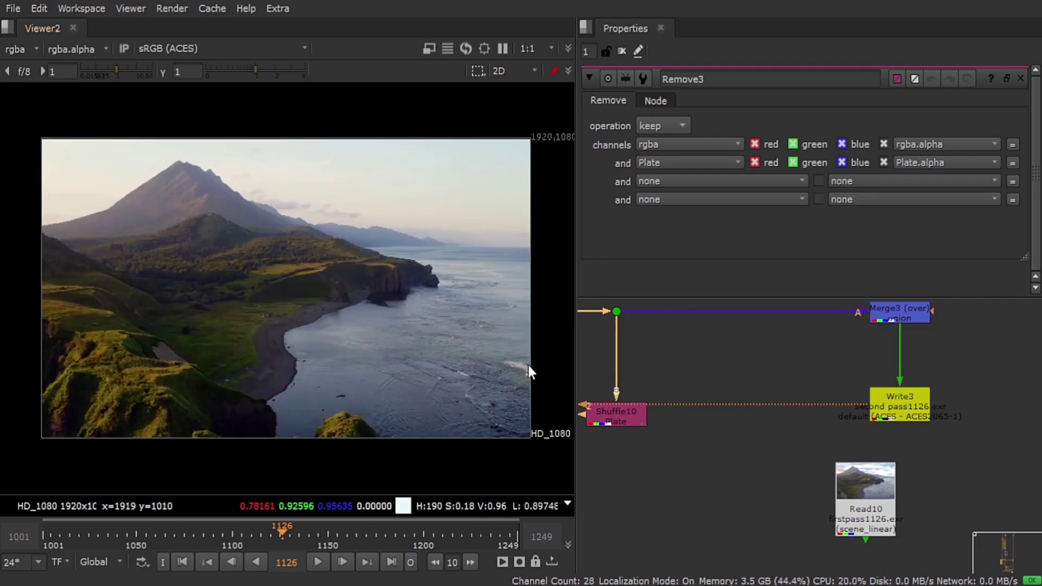
Display the multiply merge Merge17 above Remove3 in the viewer and open its settings to review the merged channels.
scroll(715, 382, down, 12)
middle_drag(678, 369, 716, 400)
scroll(718, 406, up, 10)
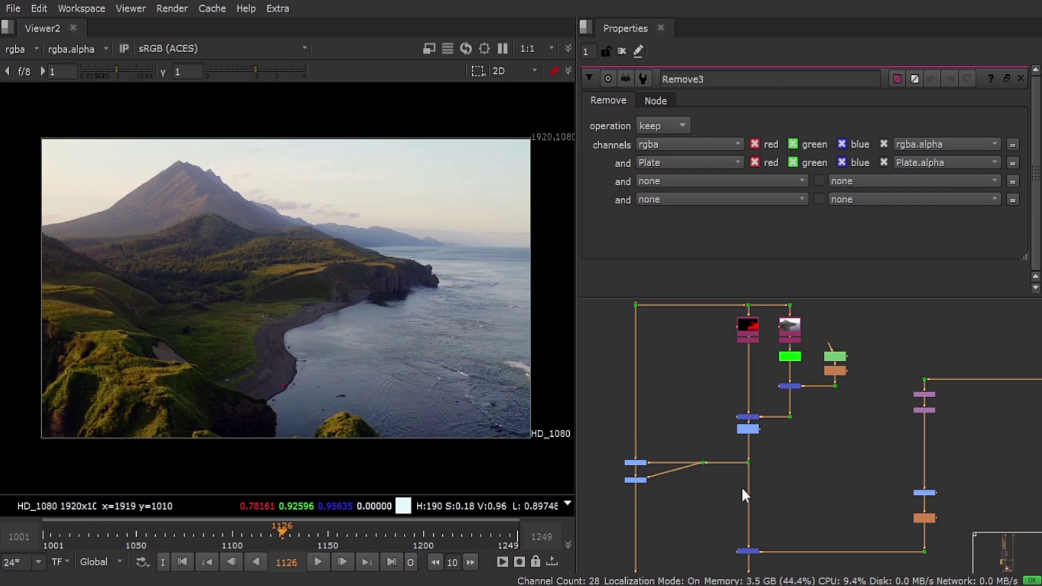
middle_drag(759, 458, 771, 367)
middle_drag(765, 547, 779, 489)
drag(745, 494, 796, 530)
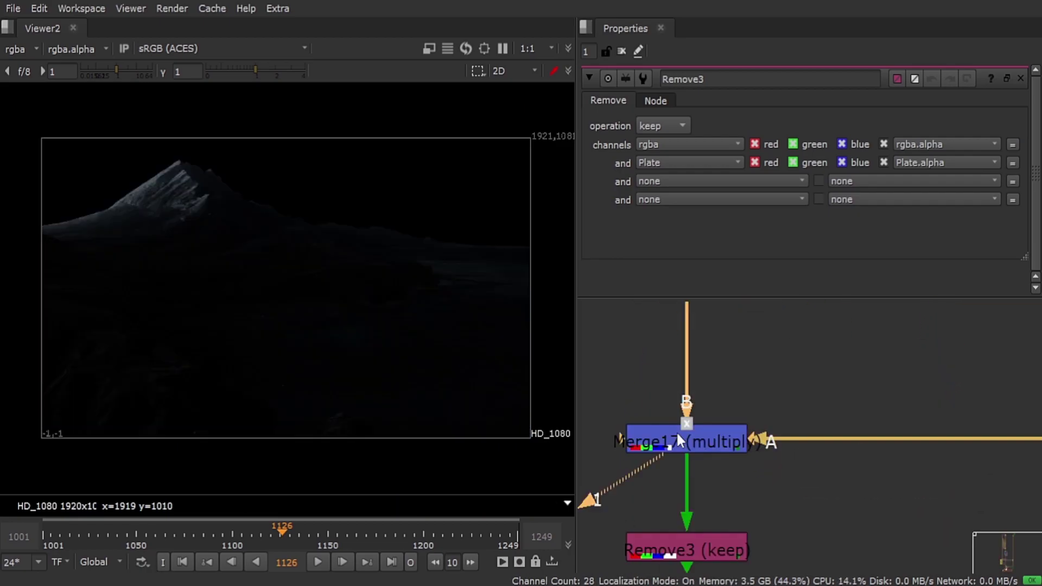
double_click(679, 439)
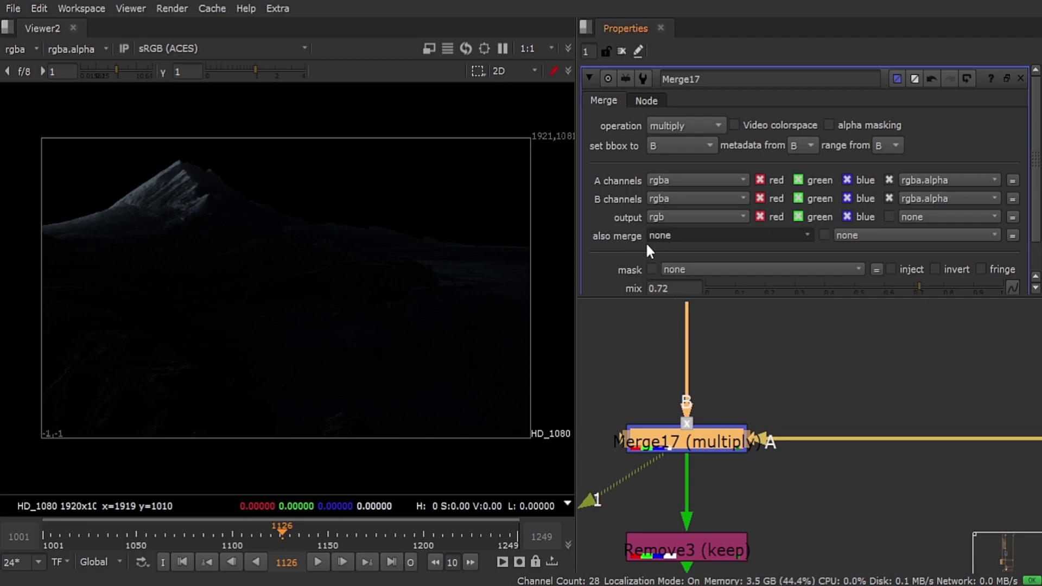
click(605, 350)
Trace the script away from the multiply merge and display the branching dot on the neighbouring pipe on viewer input 1.
scroll(743, 371, down, 5)
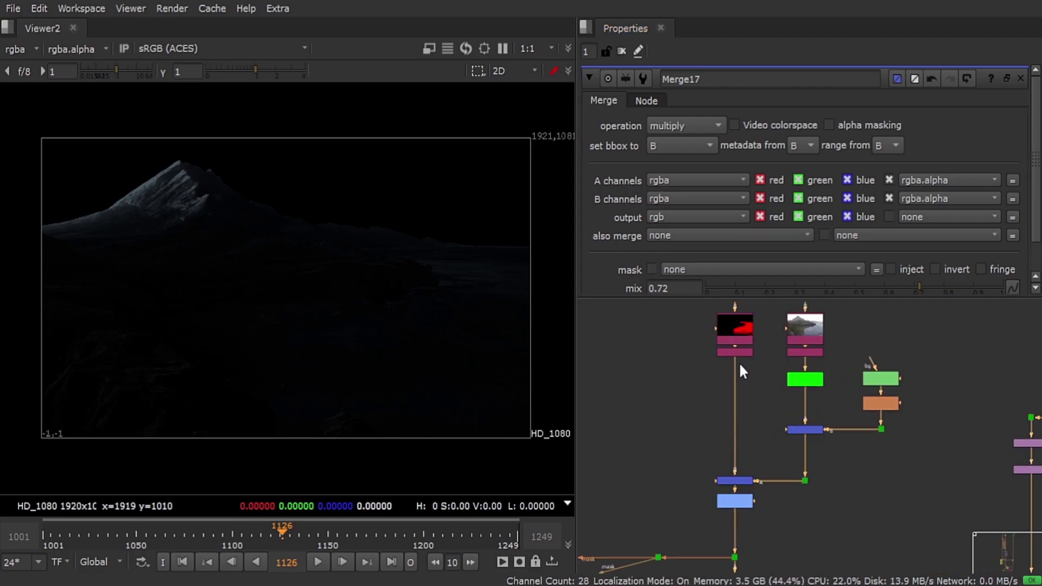
drag(680, 357, 750, 563)
scroll(806, 369, down, 3)
scroll(656, 487, down, 8)
click(797, 462)
key(1)
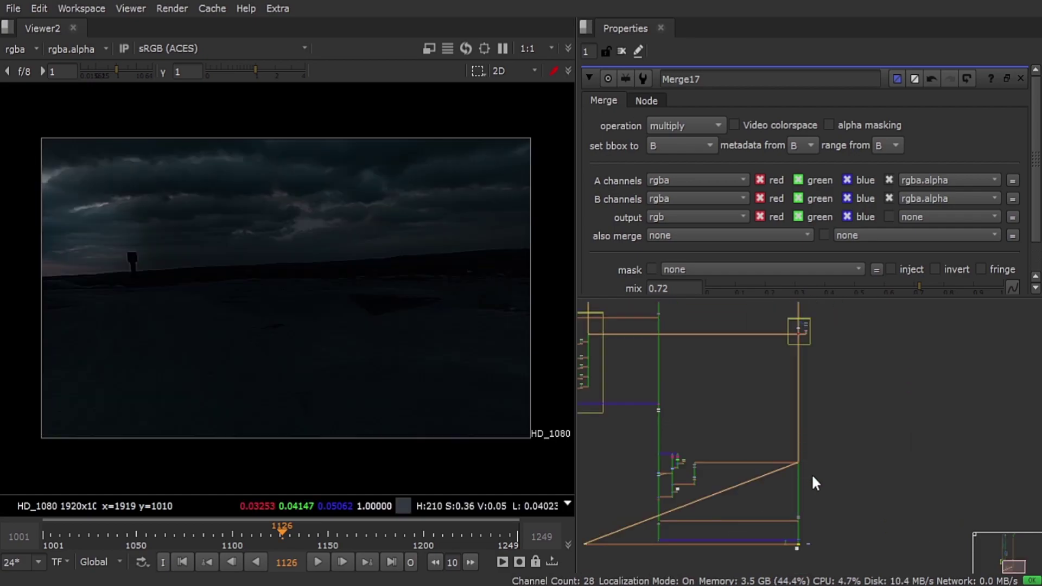
Trace the main pipe up to its upper part and display the magenta node below the backdrop on viewer input 1.
scroll(766, 412, down, 6)
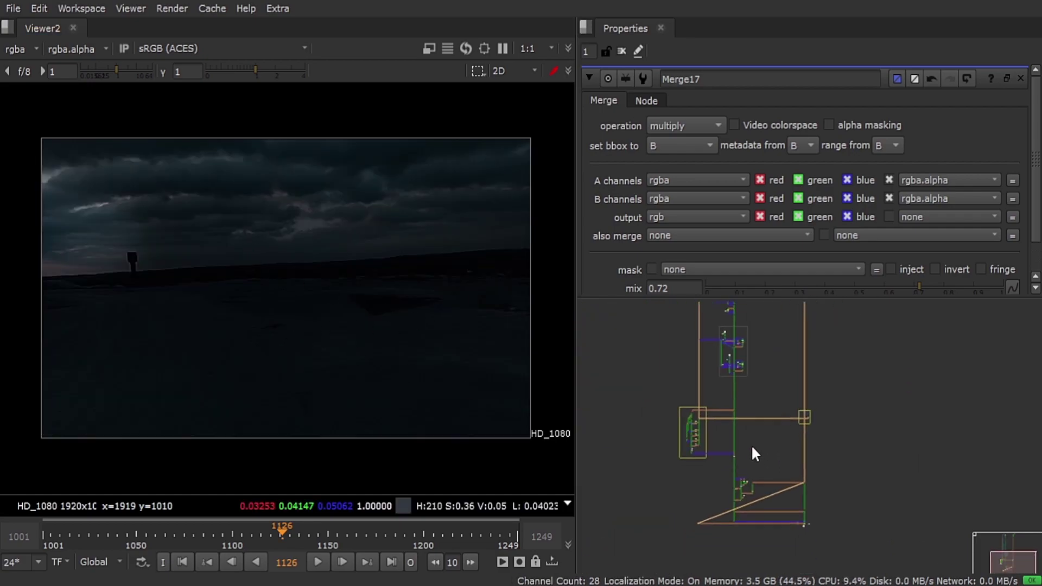
drag(660, 334, 751, 570)
middle_drag(754, 431, 754, 496)
click(775, 438)
scroll(754, 477, up, 8)
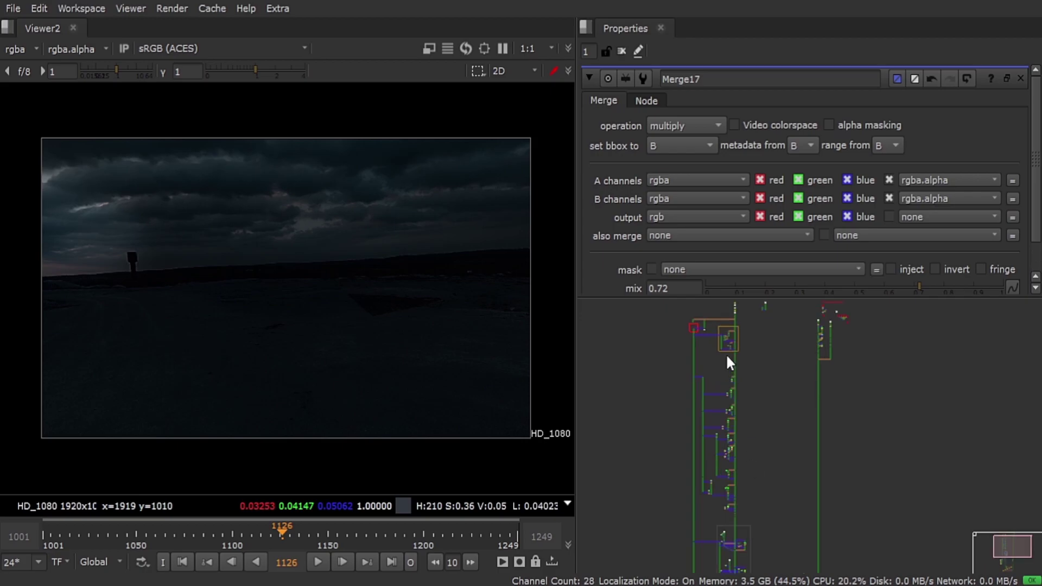
click(769, 365)
key(1)
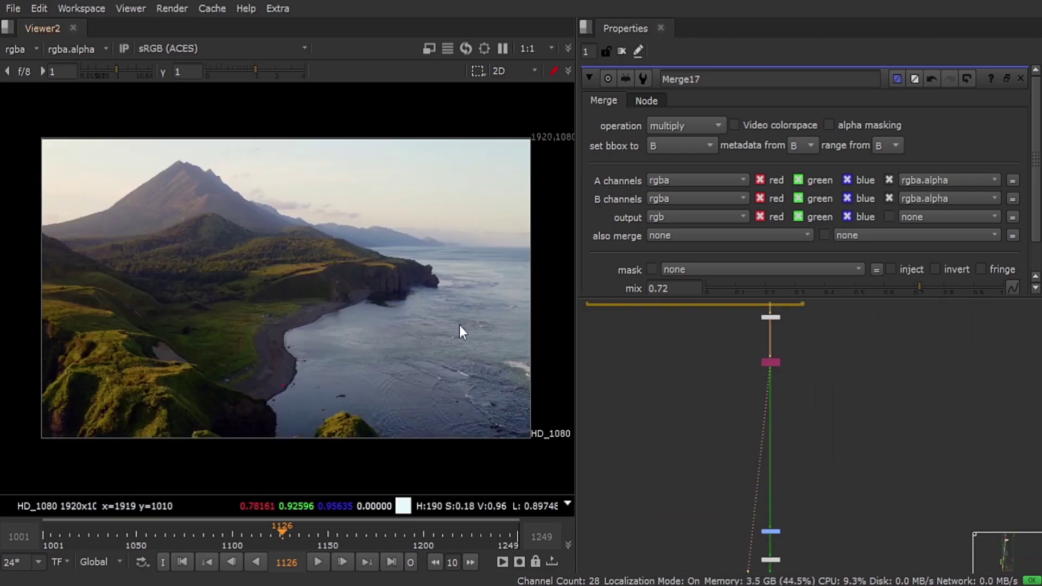
Branch a Transform node off Expression1, display it in the viewer, and translate the image by x 102, y 12.
scroll(793, 389, down, 8)
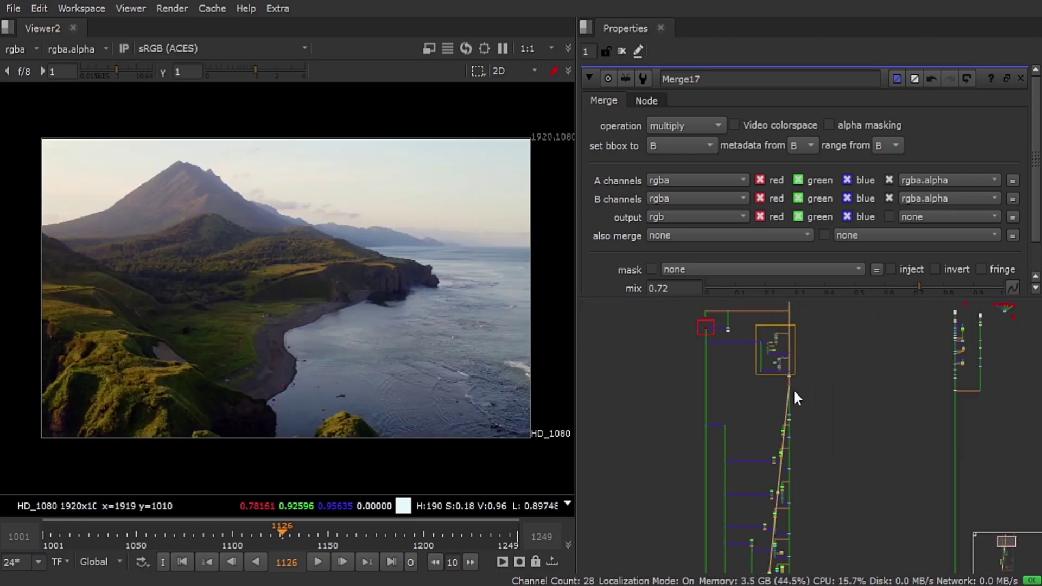
scroll(793, 389, up, 8)
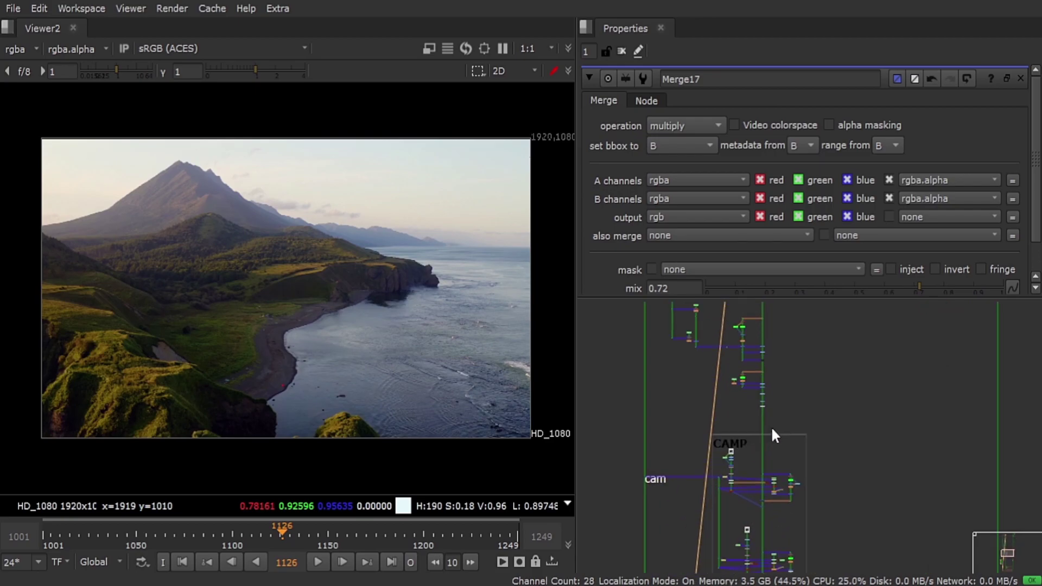
scroll(768, 420, up, 5)
key(t)
middle_drag(753, 389, 775, 434)
drag(775, 433, 752, 406)
middle_drag(708, 369, 762, 474)
drag(751, 406, 750, 353)
scroll(750, 353, down, 4)
drag(786, 462, 796, 437)
key(1)
drag(290, 292, 315, 289)
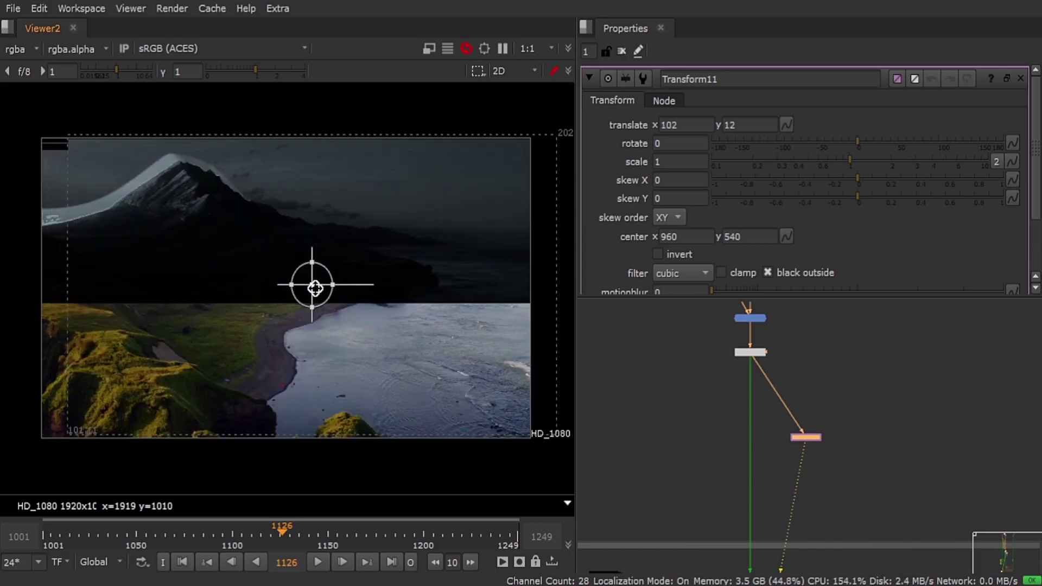
Inspect the Ocean_matte and Plate layers with Transform11 disabled and enabled, and return the viewer to rgba.
click(17, 51)
click(38, 142)
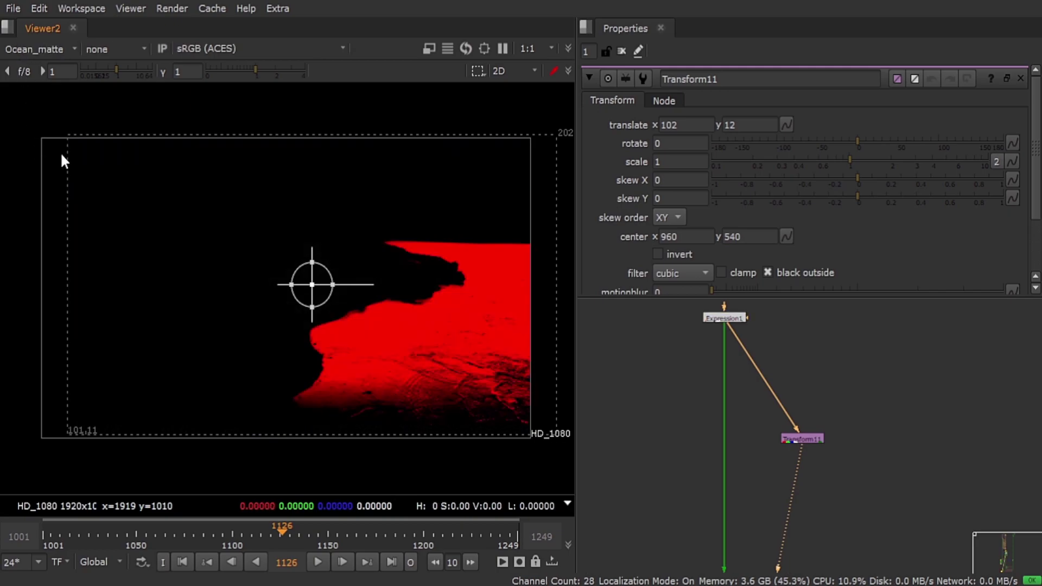
click(796, 439)
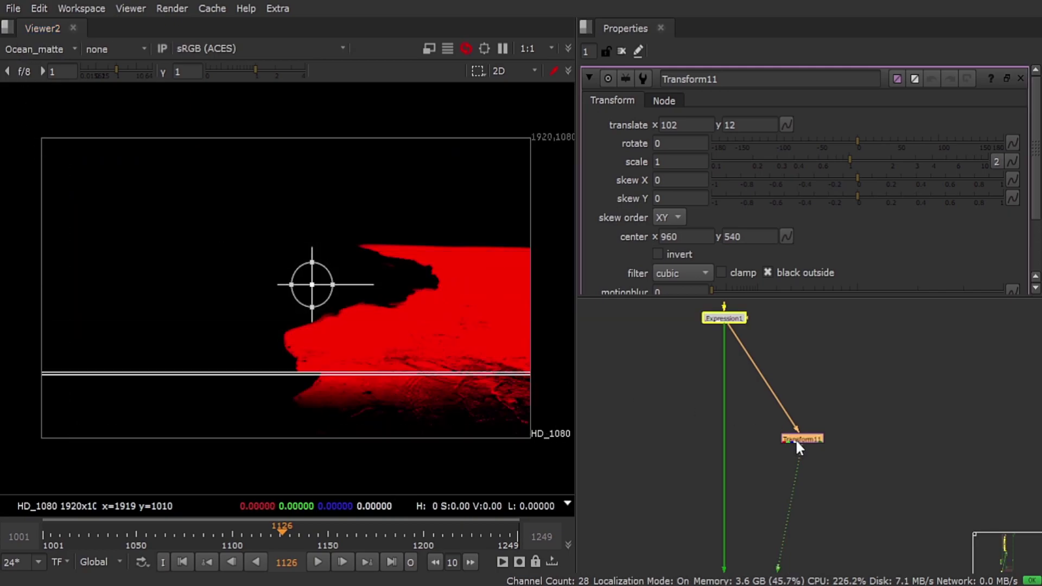
key(Page_Down)
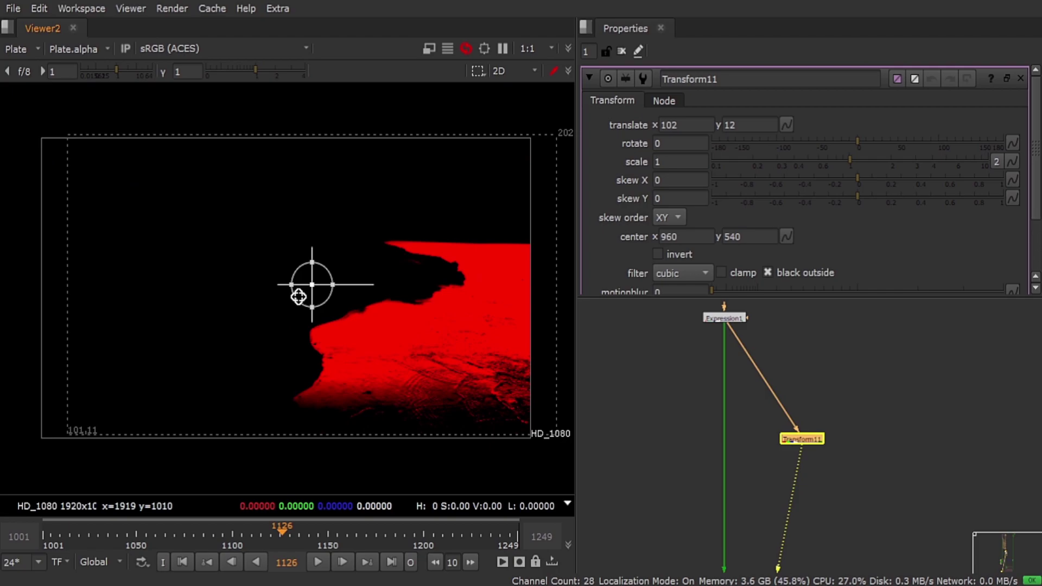
key(d)
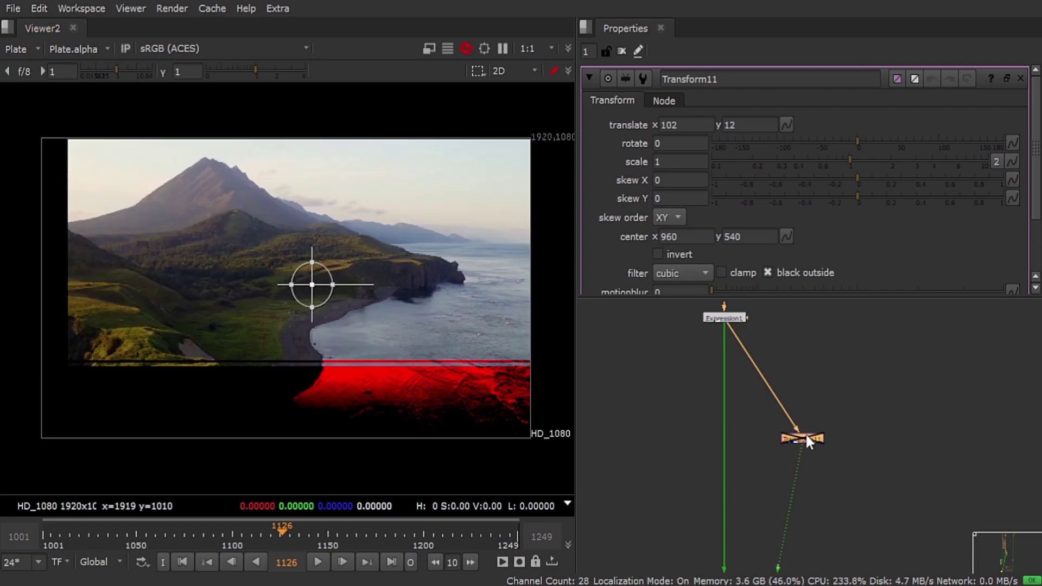
key(d)
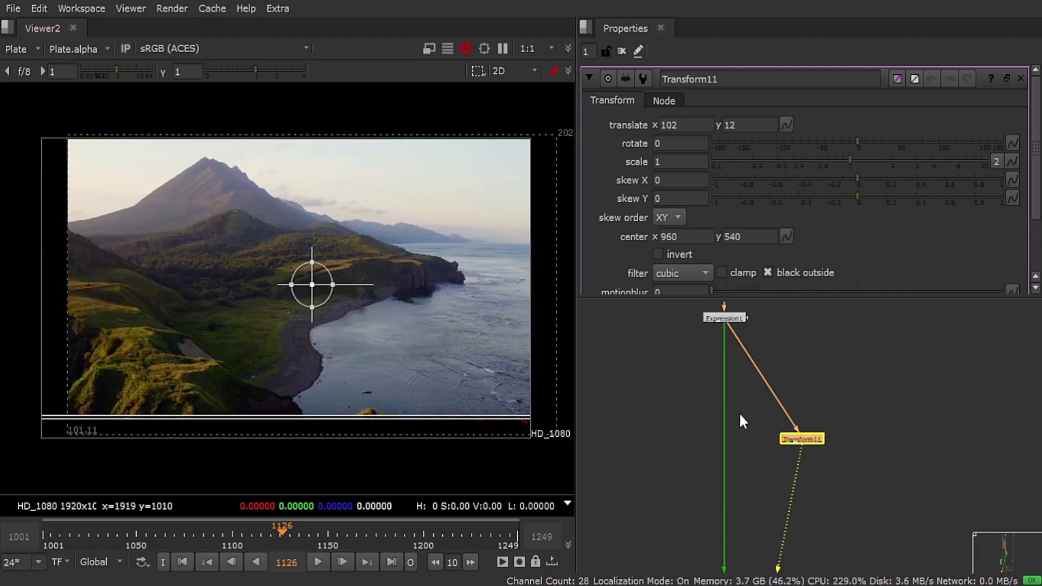
click(792, 428)
click(682, 384)
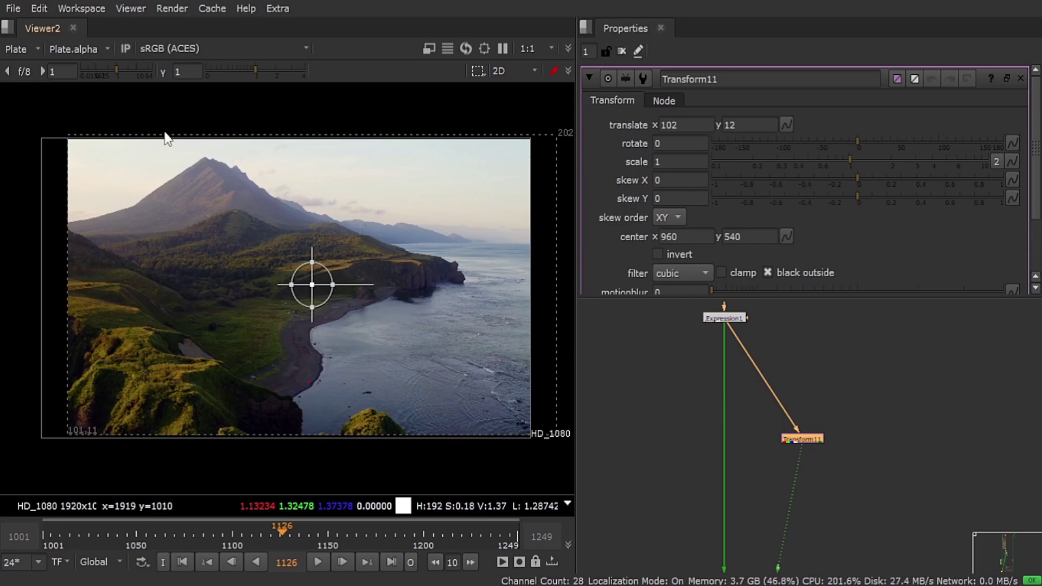
ctrl+click(18, 51)
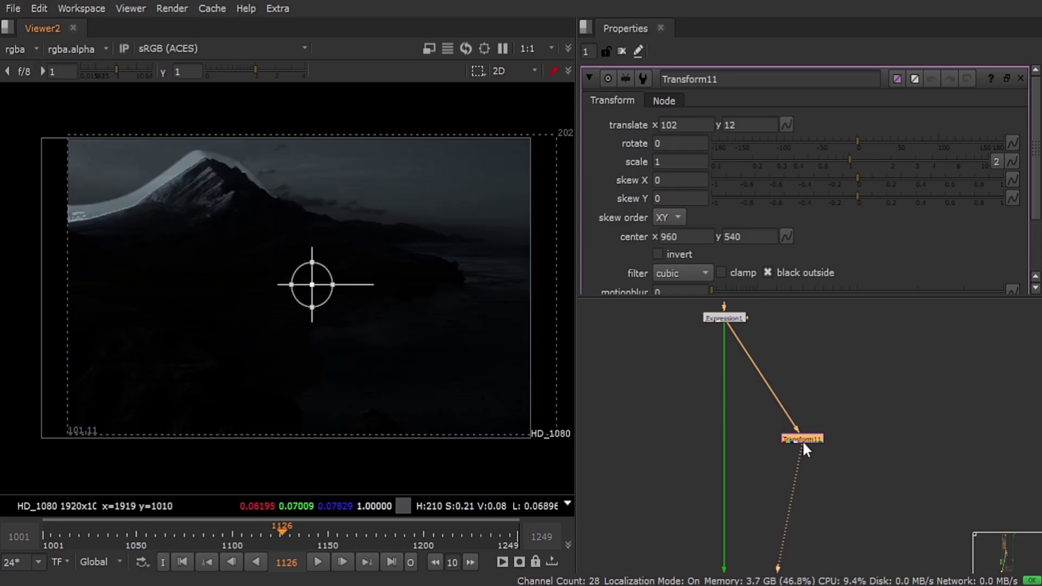
Delete Transform11, insert a Grade node directly beneath Expression1, and open the Grade's list of channels.
key(Delete)
middle_drag(738, 337, 789, 460)
key(g)
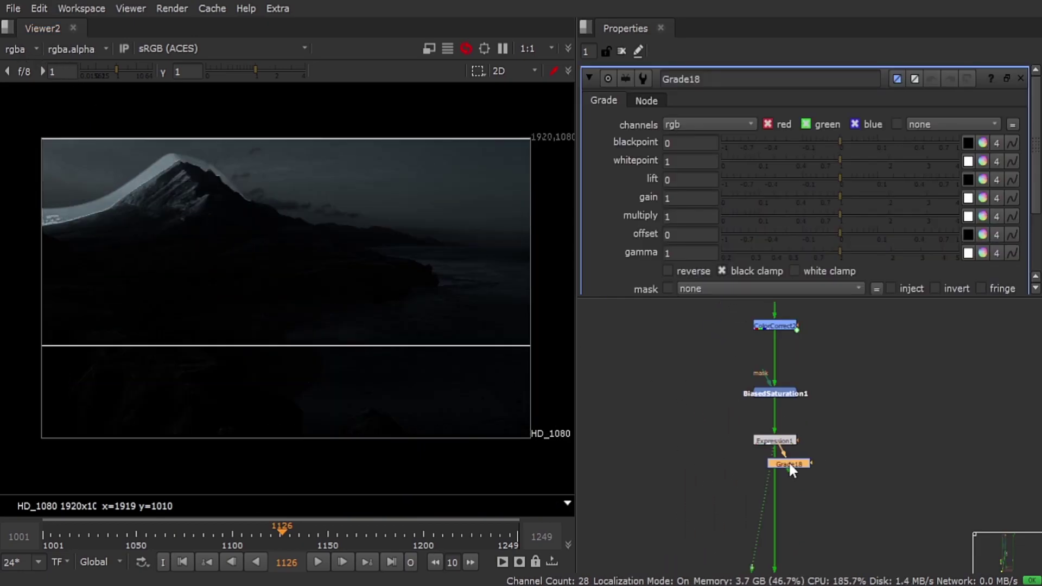
middle_drag(712, 457, 660, 425)
scroll(724, 435, up, 3)
drag(727, 434, 724, 491)
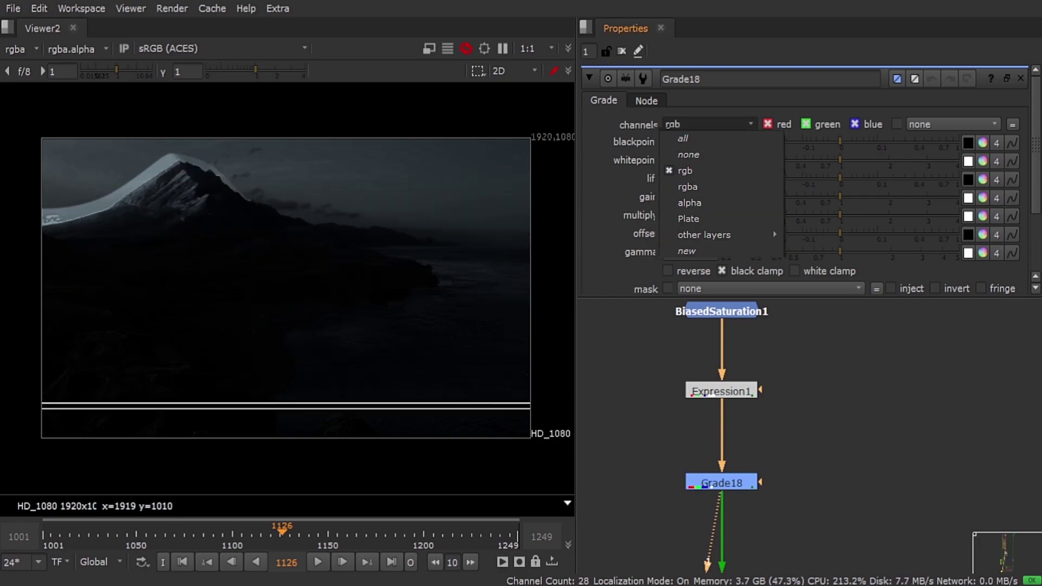
drag(712, 482, 712, 484)
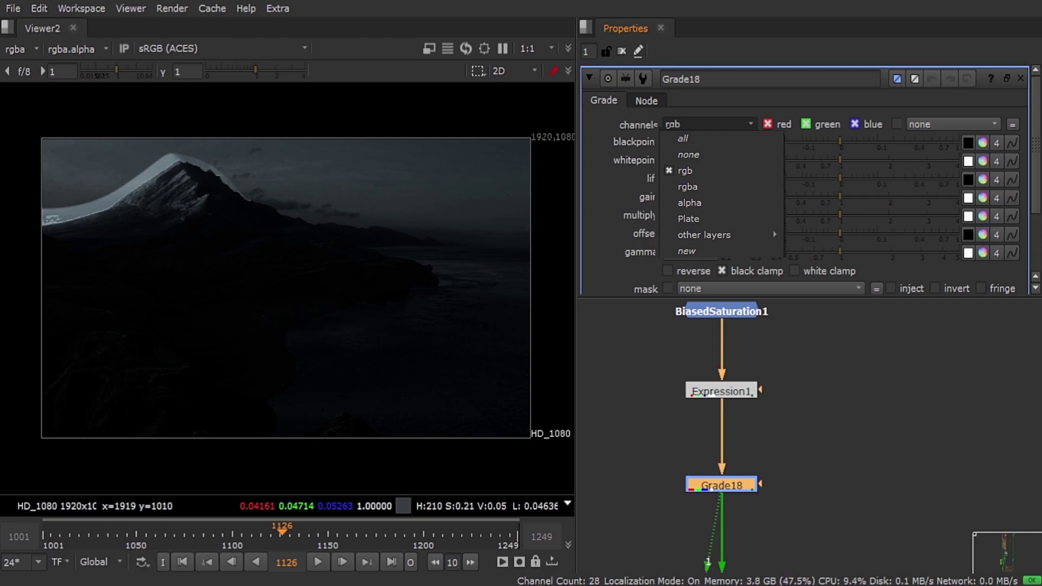
Restrict Grade18 to the Plate layer, display that layer, and try gain values of 0.27 and 0.64.
click(689, 219)
click(775, 350)
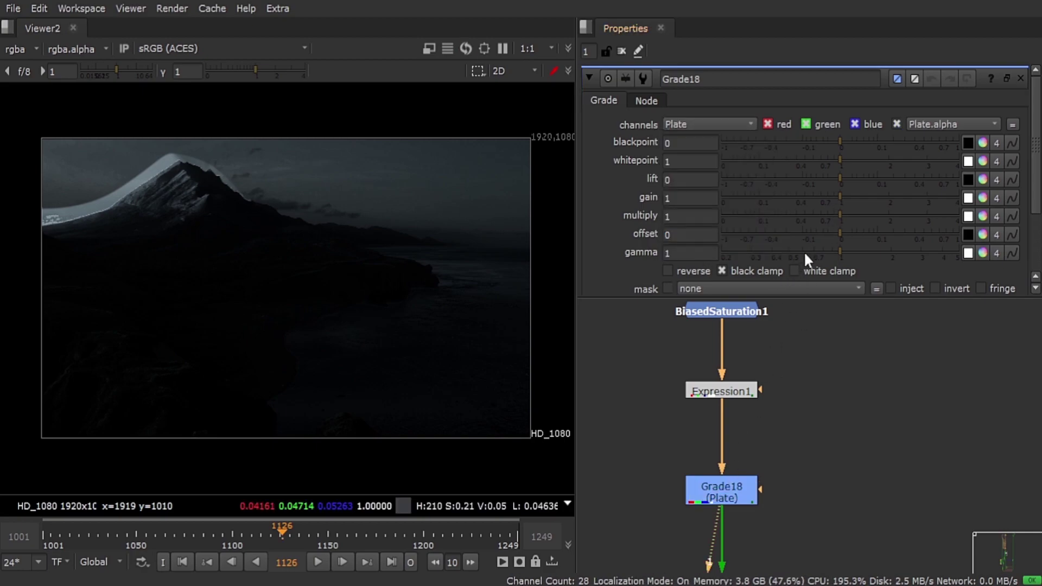
click(784, 199)
drag(784, 200, 783, 199)
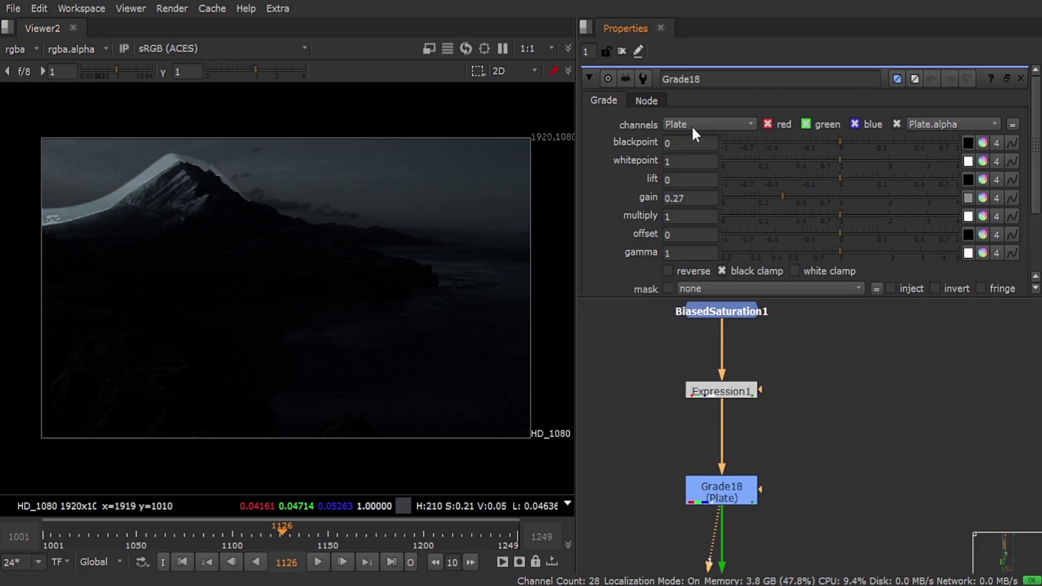
click(37, 150)
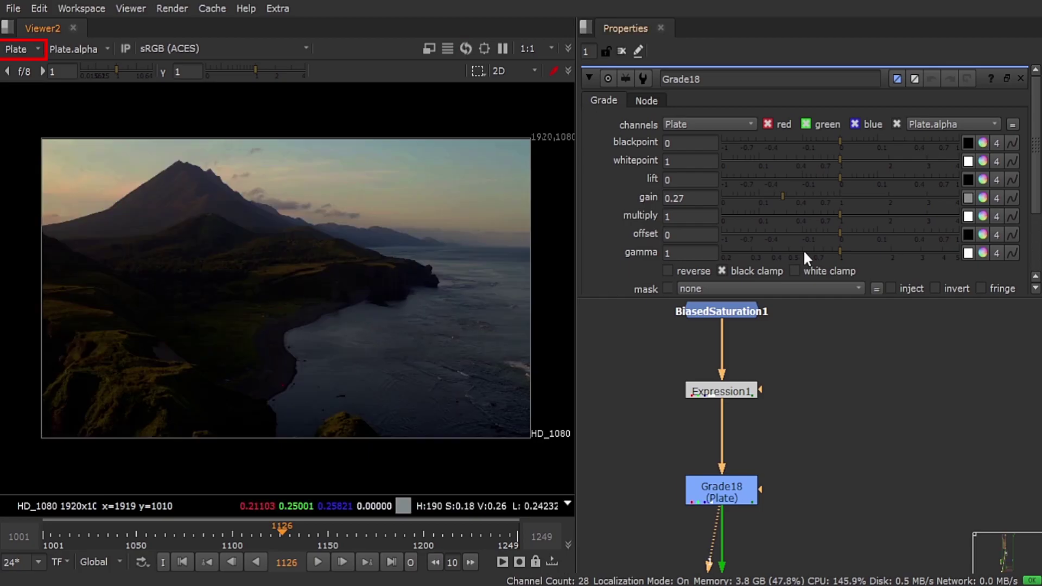
drag(782, 196, 816, 199)
Switch Grade18's channels to Ocean_matte, display that layer in the viewer, and set the gain to 1.64.
click(700, 124)
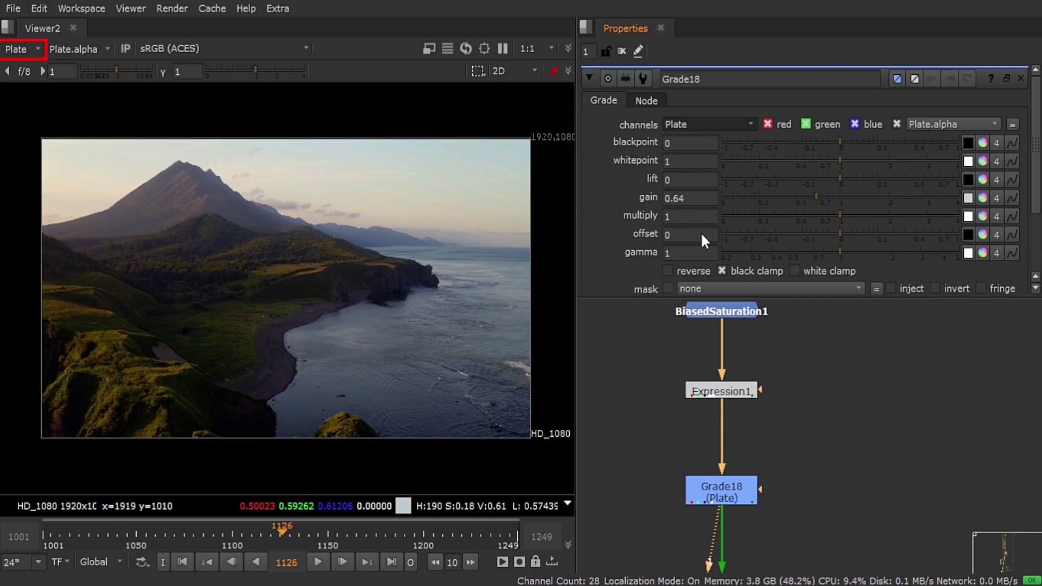
click(704, 230)
click(20, 49)
click(37, 129)
drag(771, 196, 873, 204)
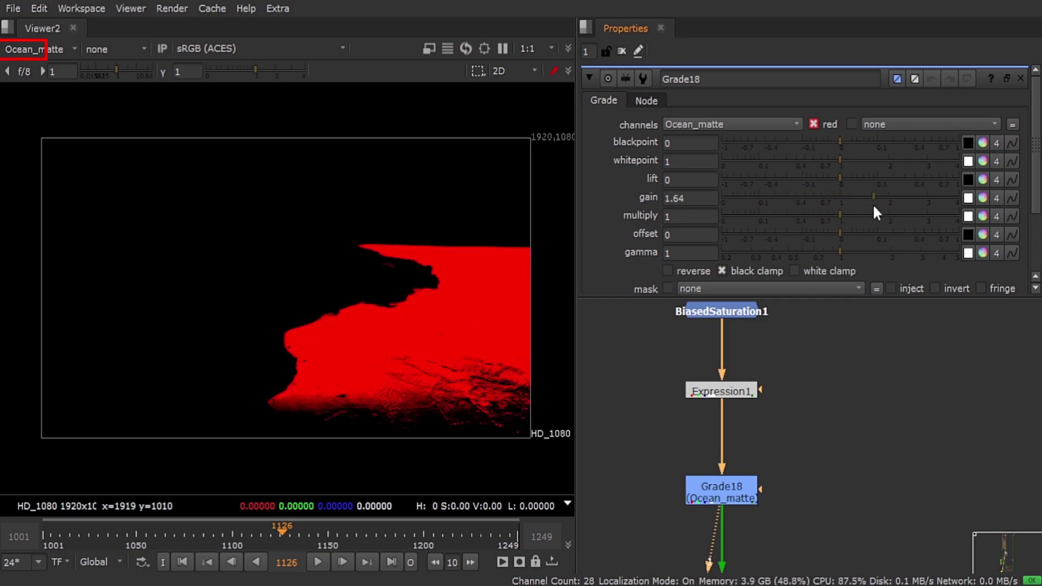
Display rgba in the viewer and set Grade18's gain to 0.31.
click(29, 53)
click(38, 111)
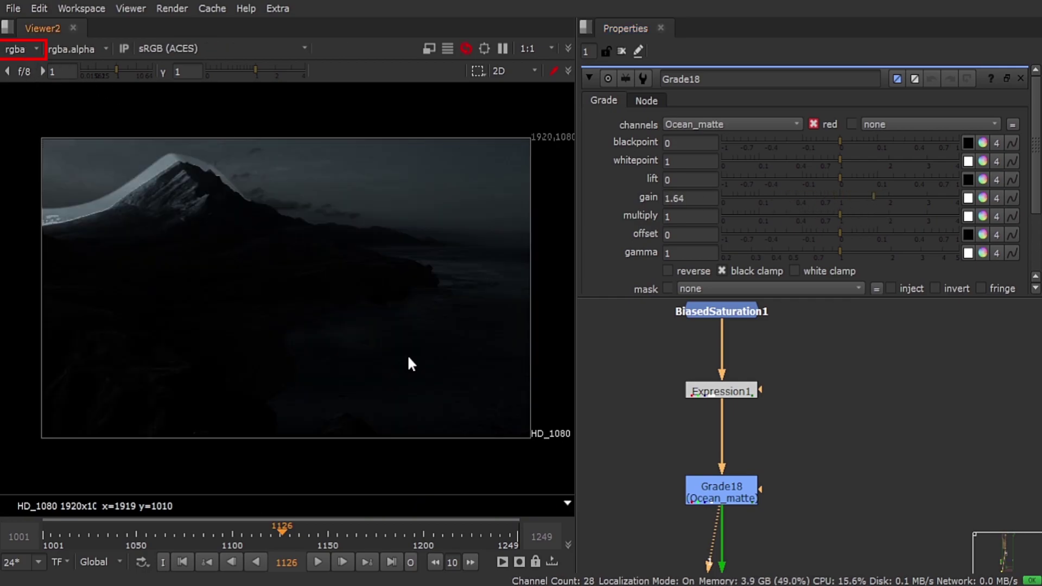
drag(871, 199, 787, 199)
Set Grade18's channels to all, and change them back to rgb after checking the effect.
scroll(715, 502, up, 4)
click(708, 484)
click(690, 124)
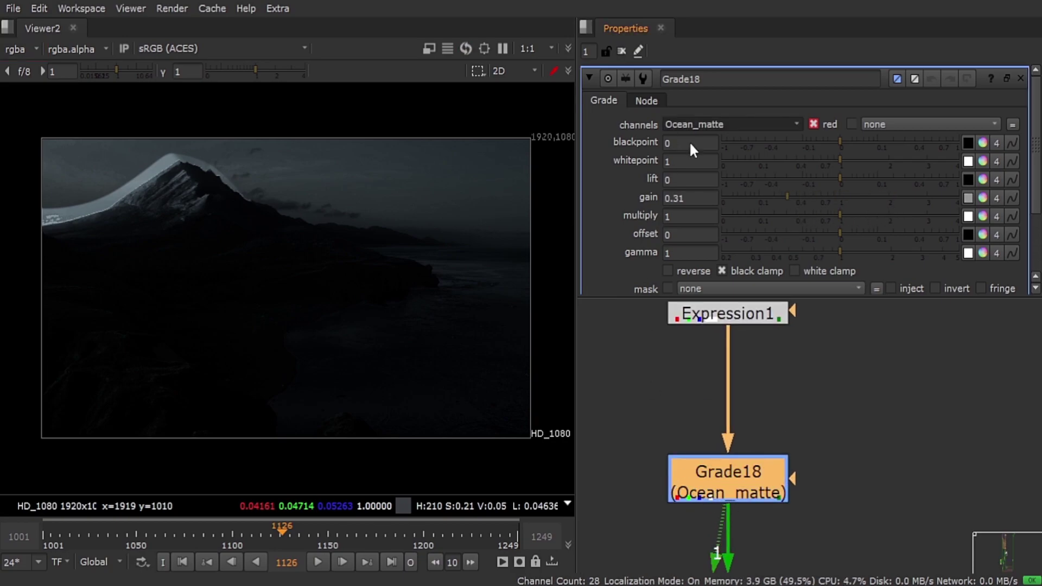
click(690, 140)
click(650, 393)
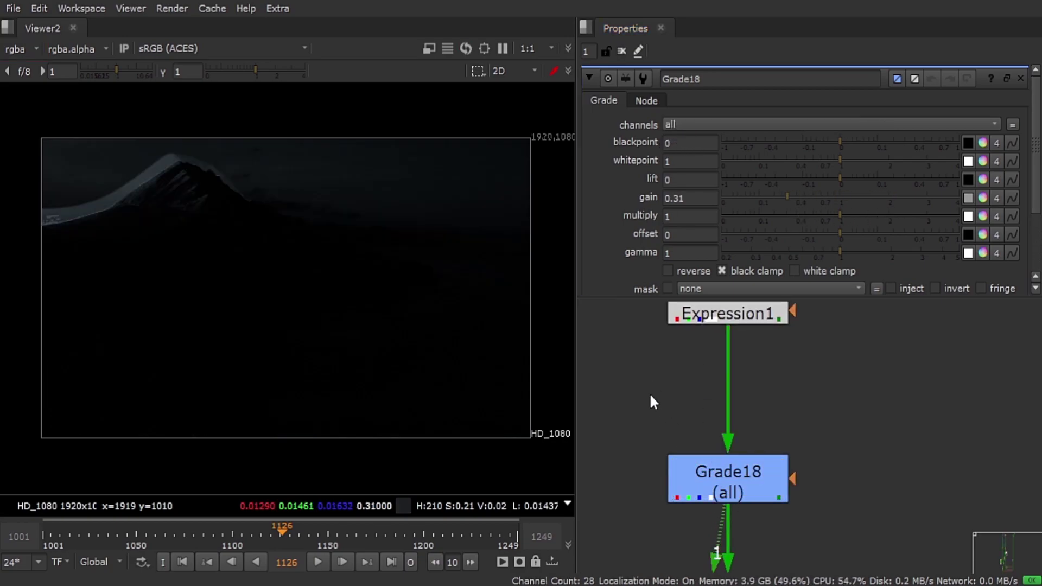
click(693, 174)
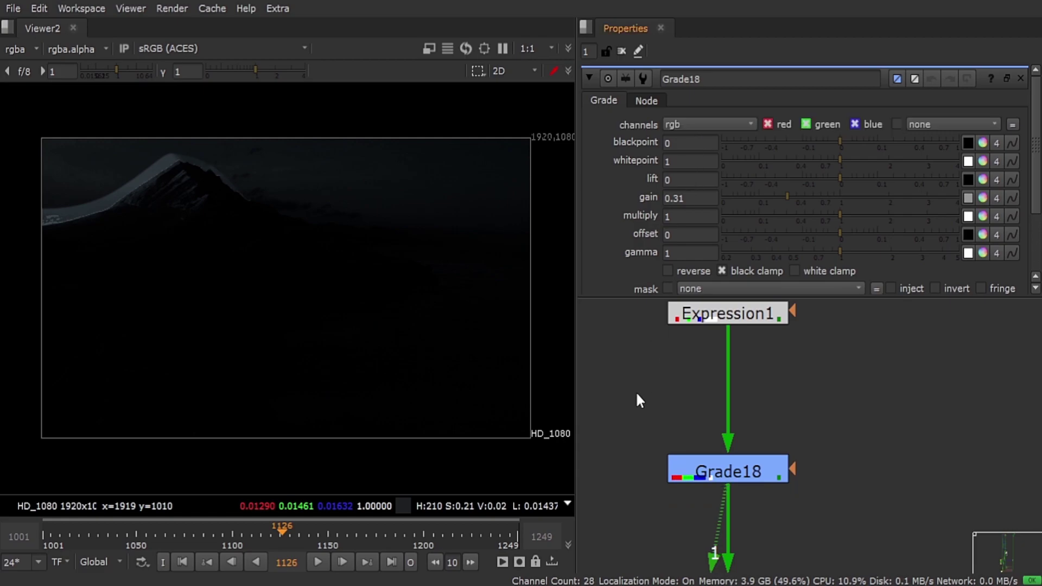
Delete Grade18 and insert an STMap node on the pipe beneath Expression1.
click(716, 465)
click(715, 465)
key(Delete)
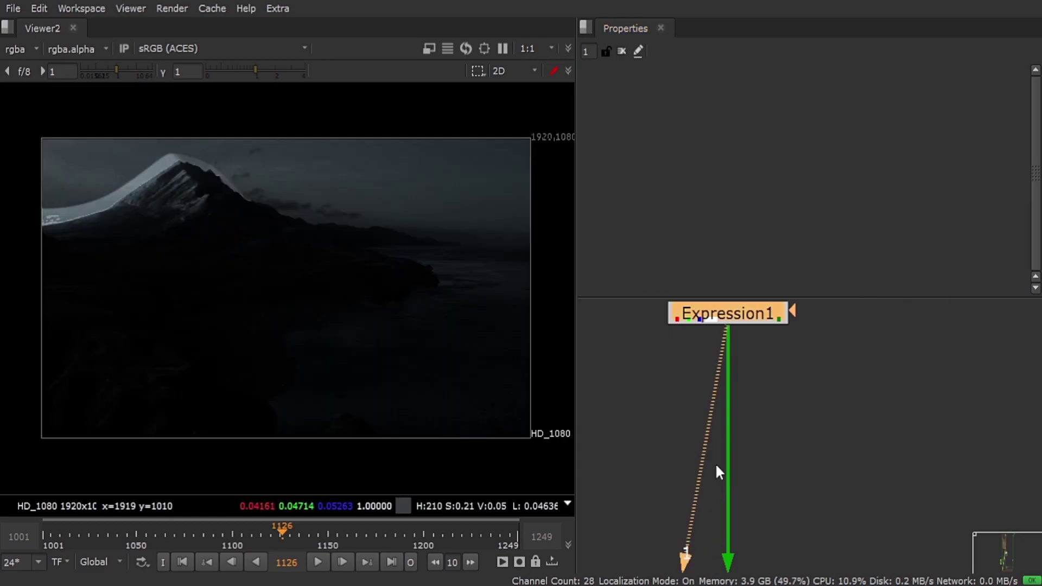
scroll(777, 410, down, 2)
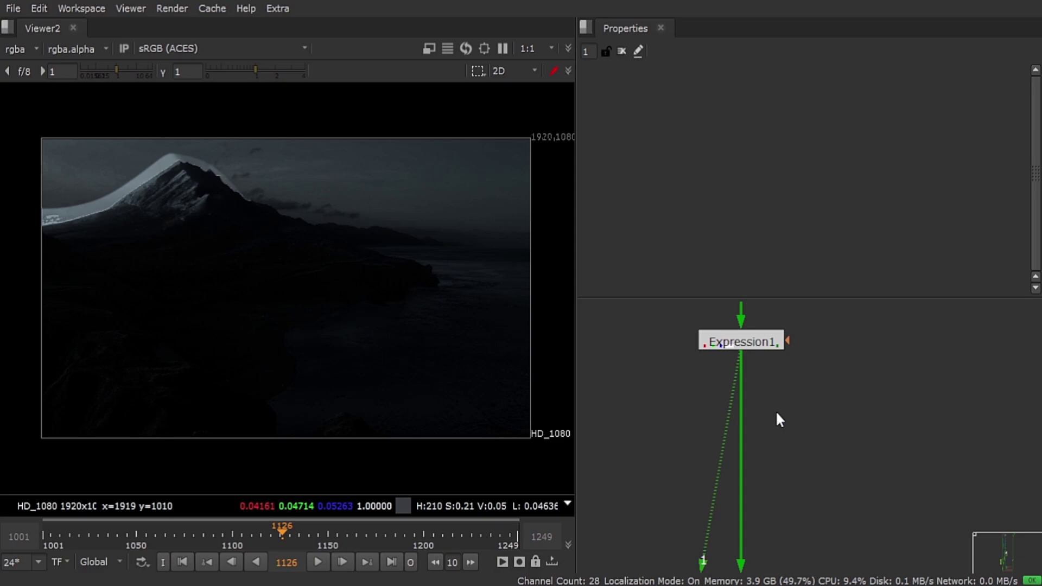
drag(788, 428, 737, 477)
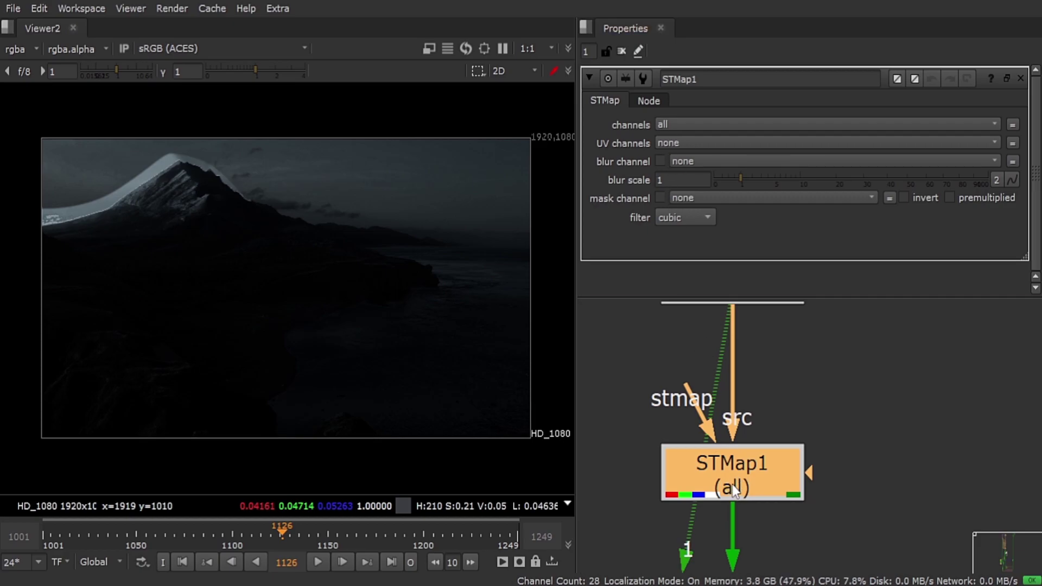
Delete STMap1 and remove the Transform node inserted in its place on the pipe beneath Expression1.
key(Delete)
key(t)
drag(826, 436, 738, 462)
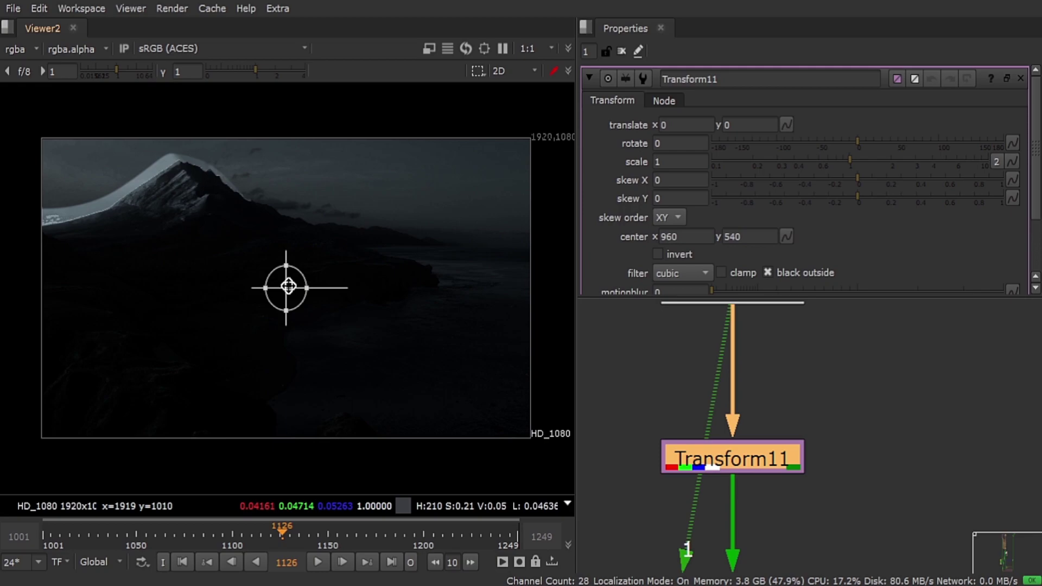
key(Delete)
Open the properties of the BiasedSaturation1 node above Expression1 to inspect its channels setting.
scroll(801, 408, down, 4)
double_click(779, 360)
scroll(779, 359, down, 2)
scroll(761, 361, up, 2)
middle_drag(761, 361, 759, 501)
double_click(773, 431)
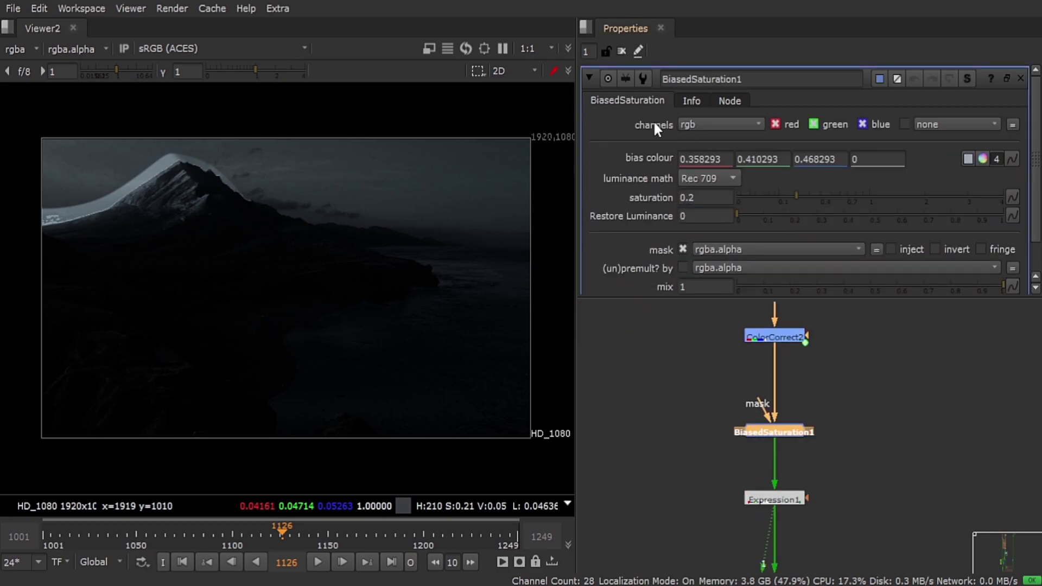
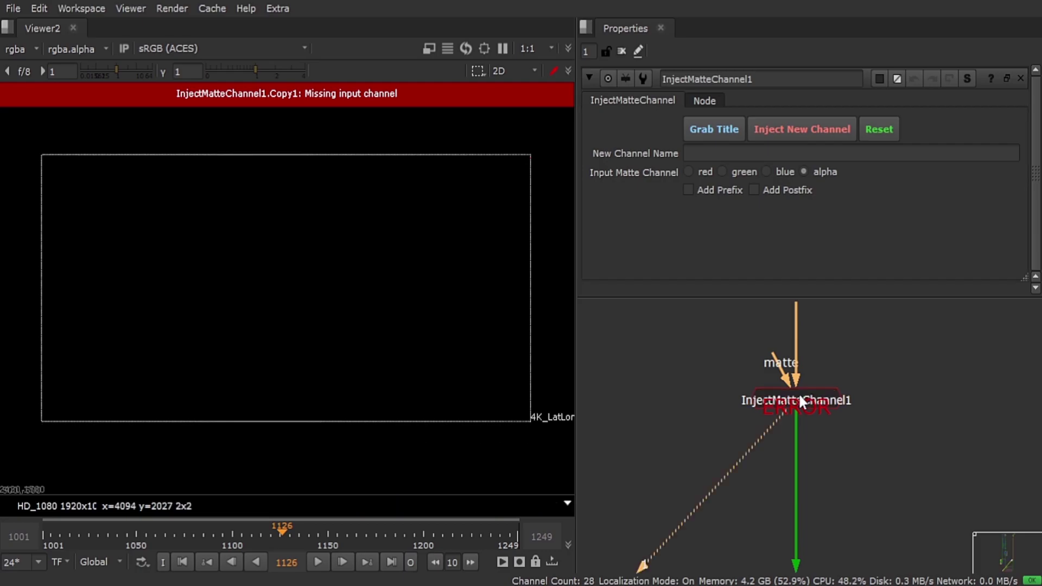
Add a Roto node, feed it into InjectMatteChannel1's matte input, and draw a wide, flat shape across the clouds above the horizon.
click(904, 356)
key(o)
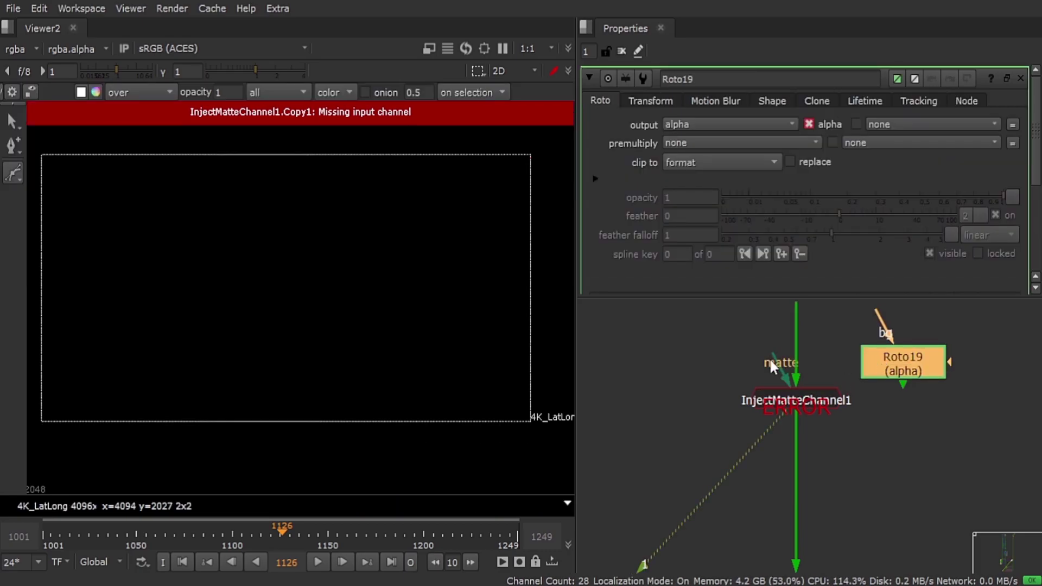
drag(773, 358, 891, 368)
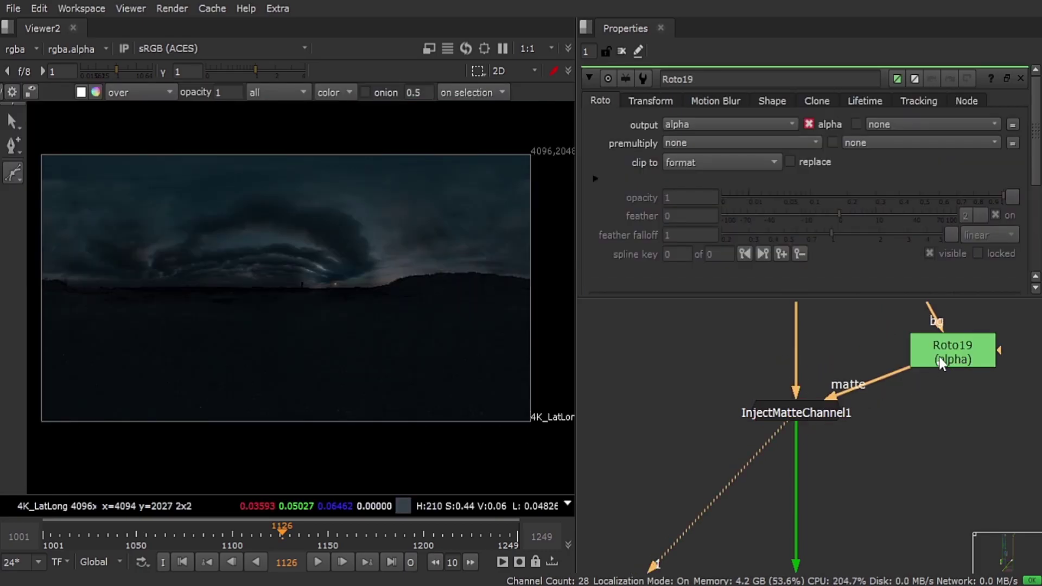
click(944, 362)
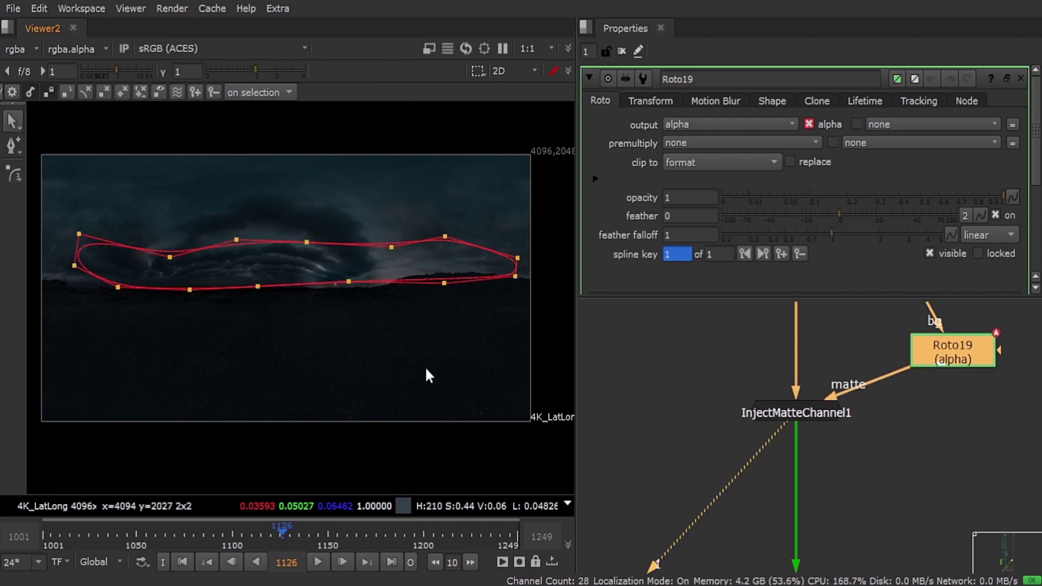
Name the new channel ROTO in InjectMatteChannel1 and inject it into the stream.
click(787, 412)
click(798, 154)
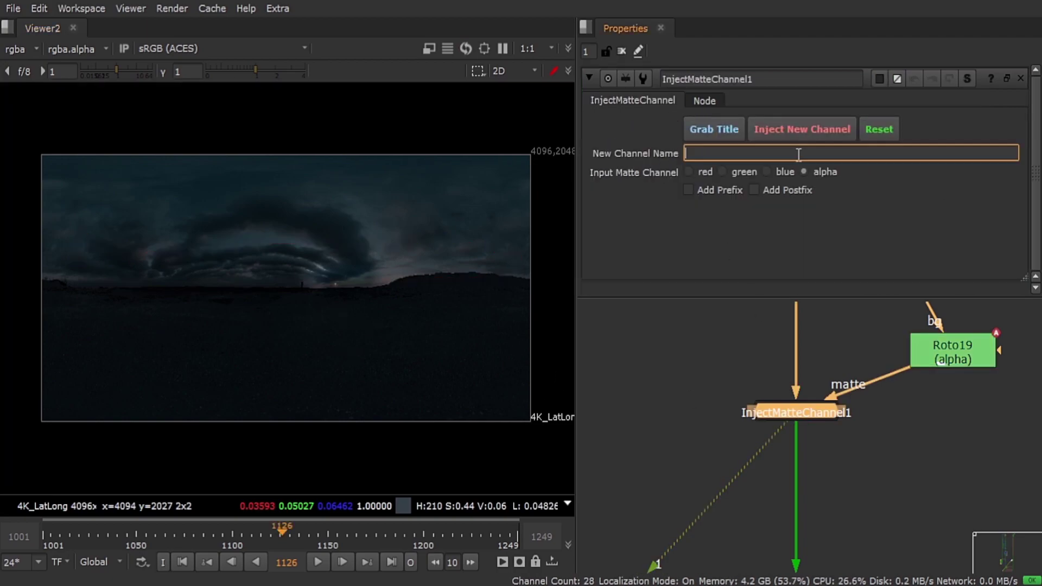
text(MA)
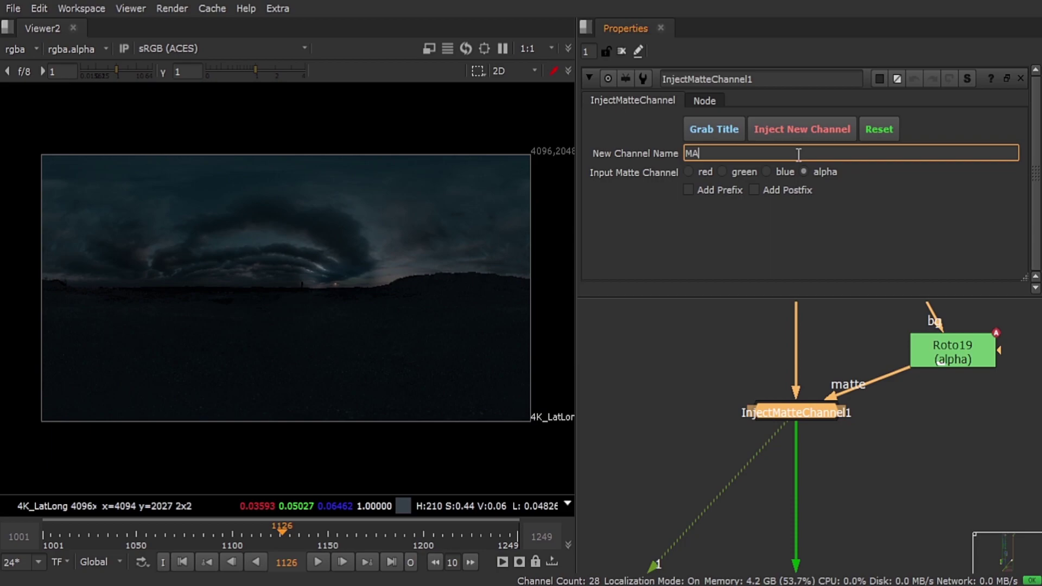
key(BackSpace)
text(ROOO)
click(784, 130)
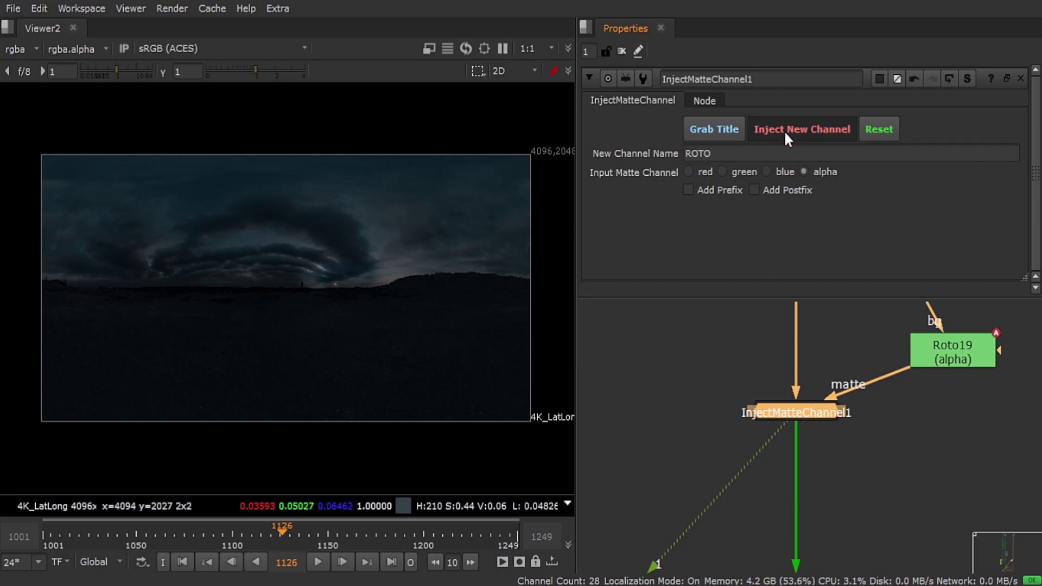
Display the ROTO layer in the viewer to check the matte injected above the SKY backdrop.
scroll(790, 415, down, 5)
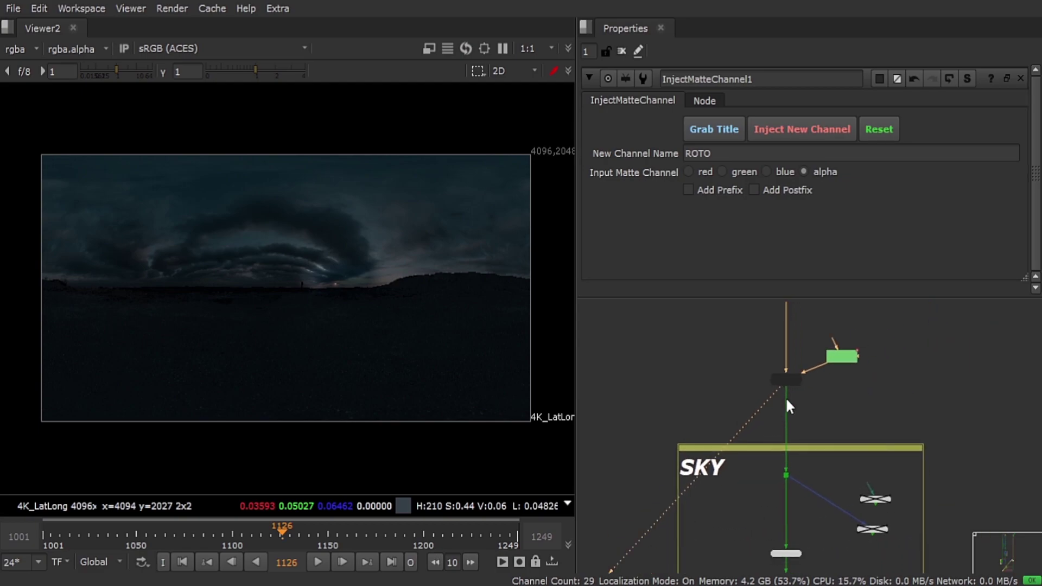
click(838, 360)
click(785, 380)
scroll(747, 408, down, 3)
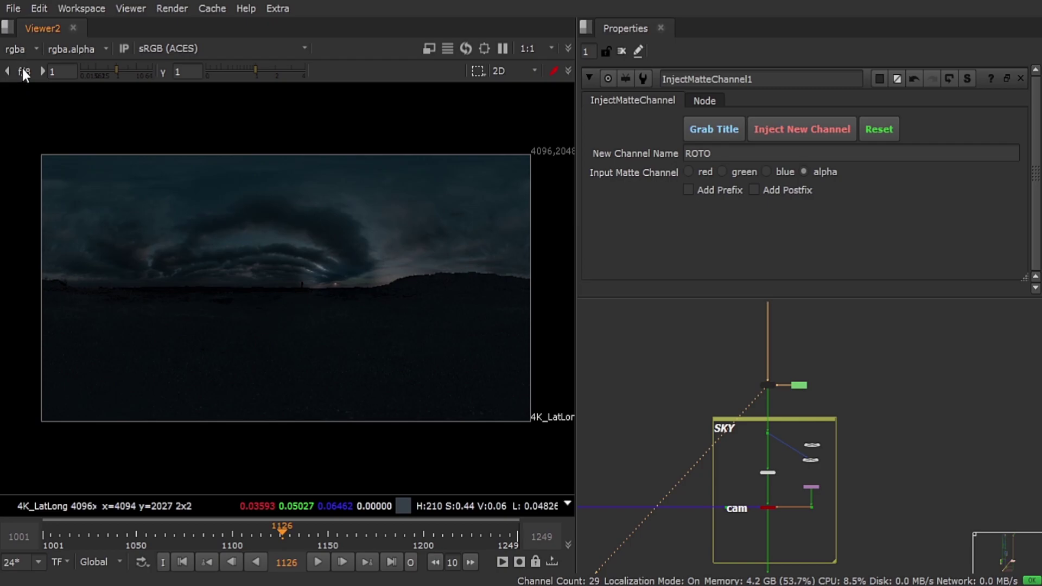
click(20, 49)
click(34, 138)
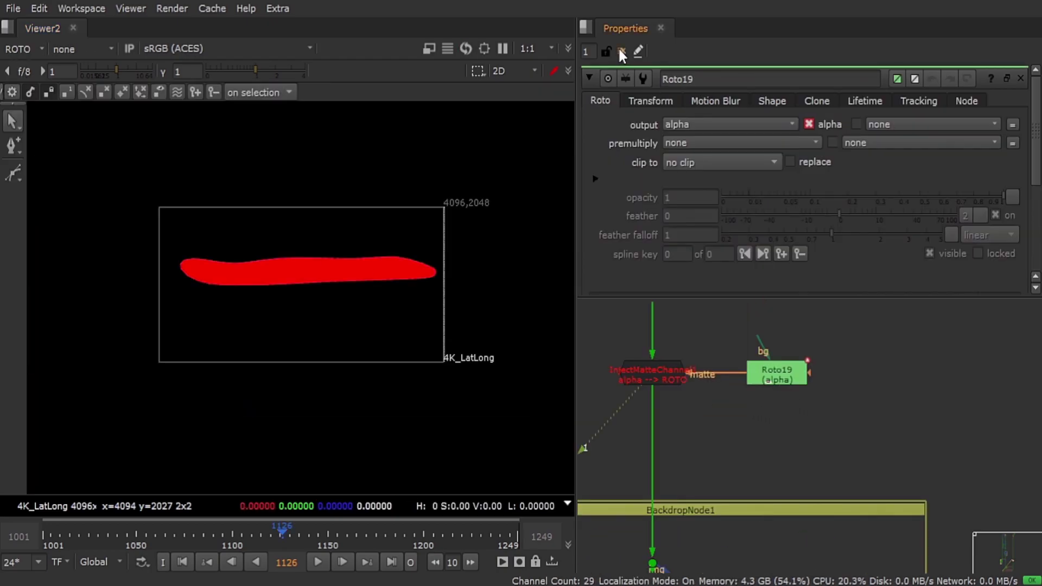
Close the open node properties and view ScanlineRender3's ROTO layer to examine the projected matte.
click(622, 51)
middle_drag(767, 455, 891, 460)
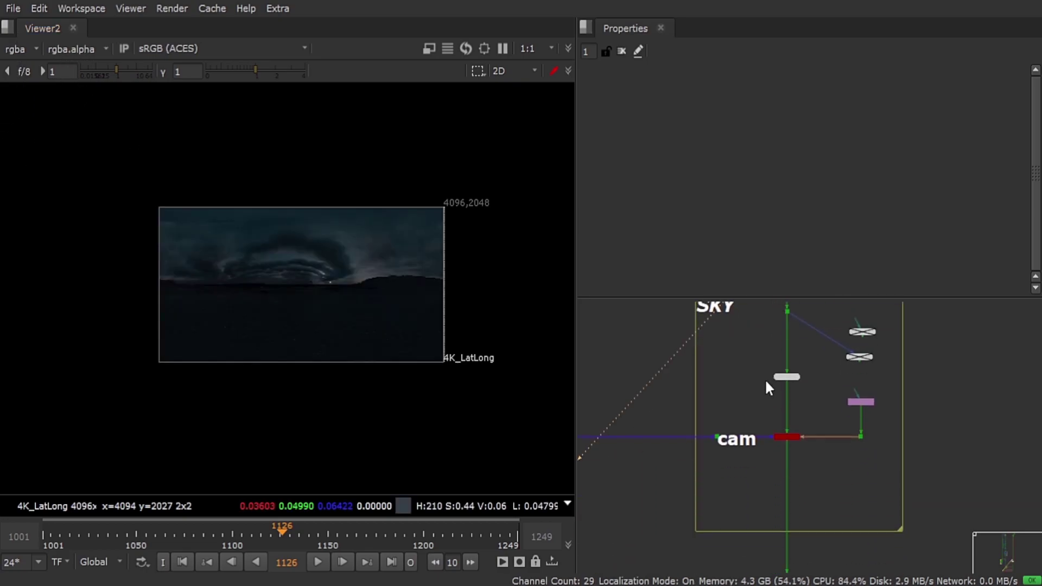
scroll(764, 379, up, 4)
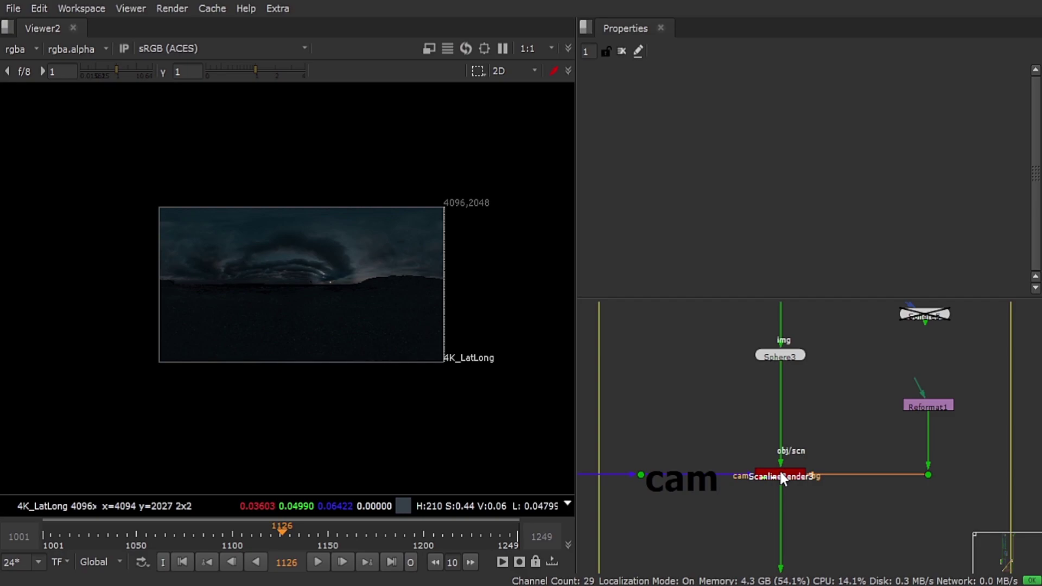
click(780, 478)
key(1)
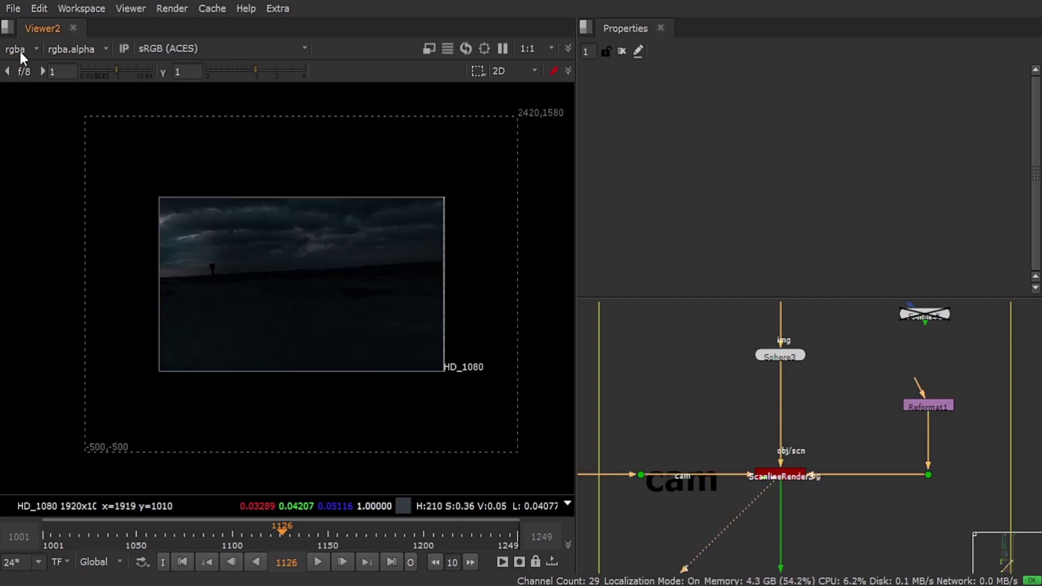
key(Page_Down)
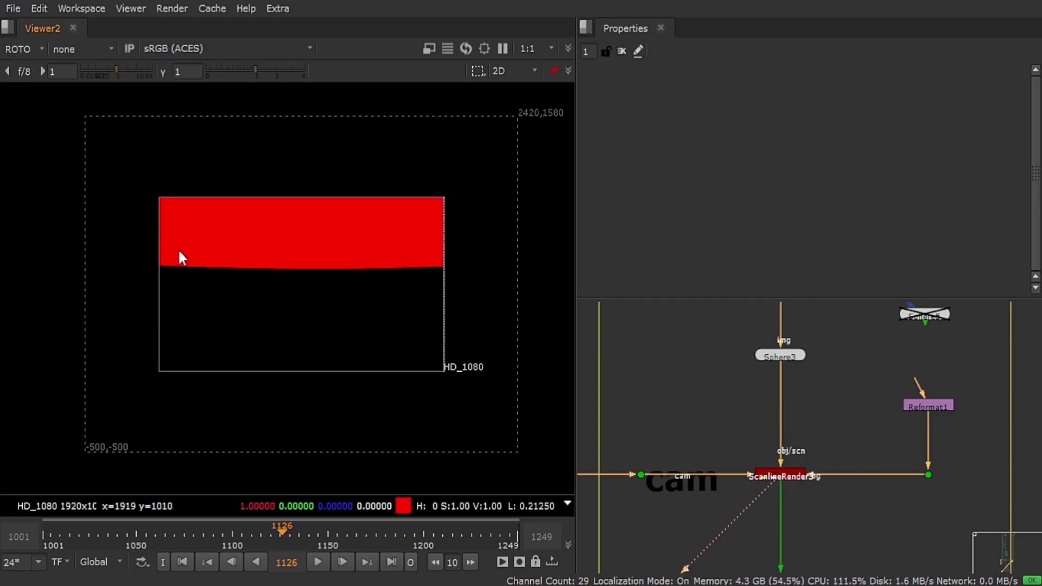
drag(128, 182, 445, 304)
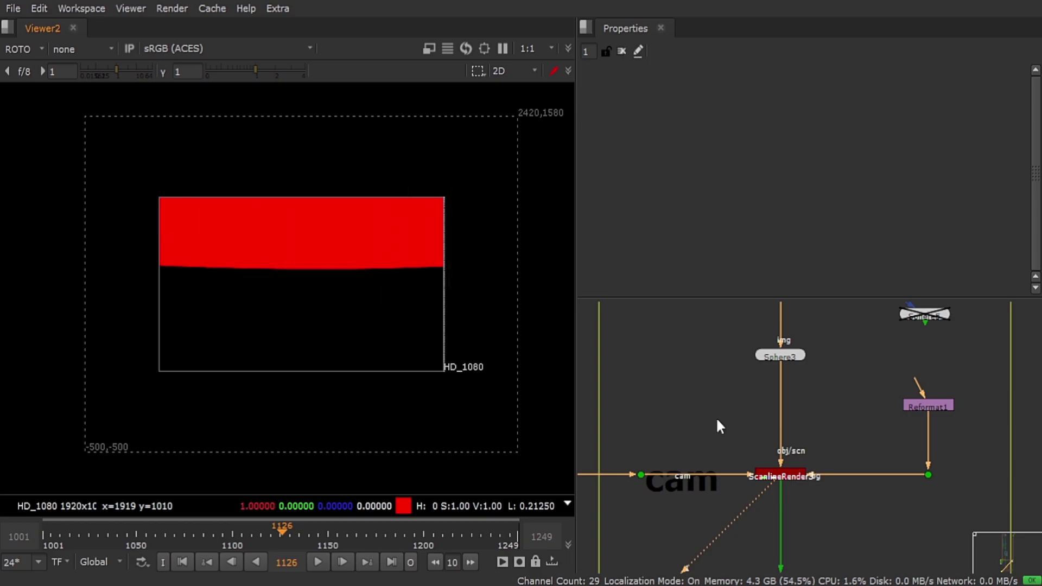
Open Roto19 and reshape its BSpline1 into a thinner horizontal band.
scroll(717, 418, down, 5)
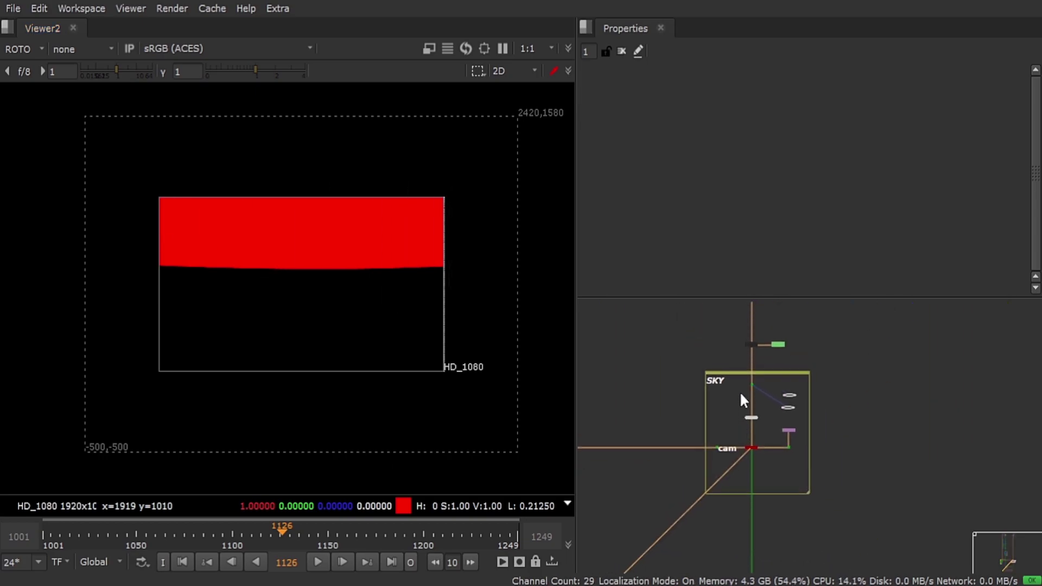
scroll(744, 400, up, 3)
double_click(824, 374)
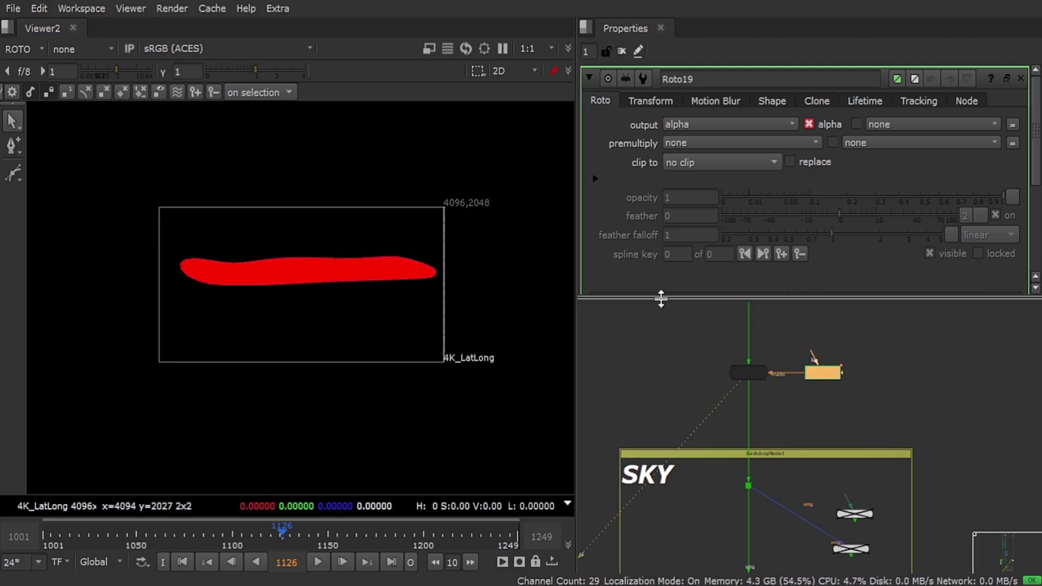
scroll(651, 223, down, 3)
click(657, 158)
scroll(272, 244, up, 1)
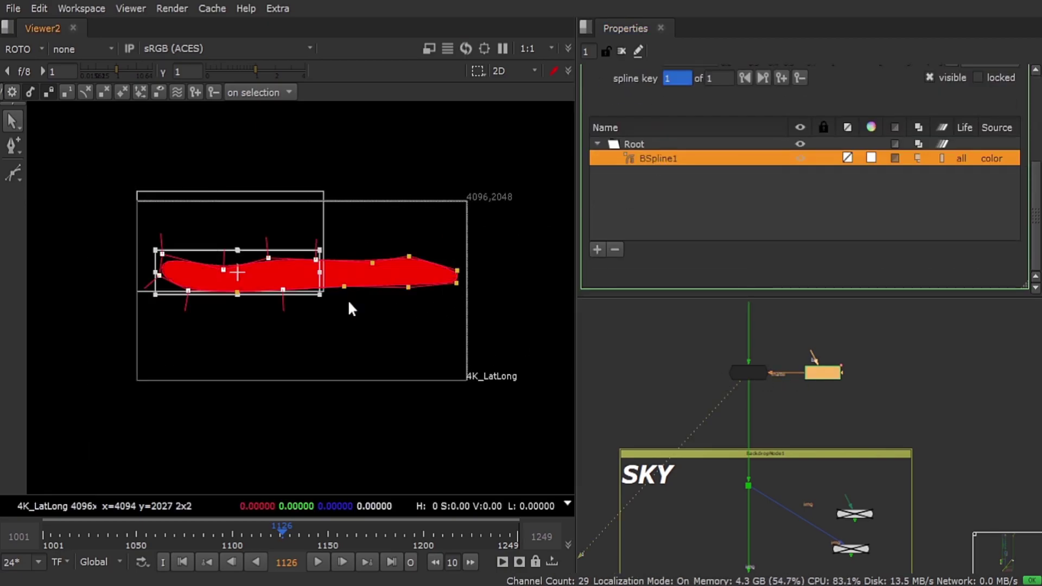
drag(462, 251, 474, 259)
click(630, 236)
click(655, 354)
View ScanlineRender3 again to inspect the reshaped ROTO matte, and close the node properties.
scroll(655, 353, down, 7)
scroll(701, 404, up, 7)
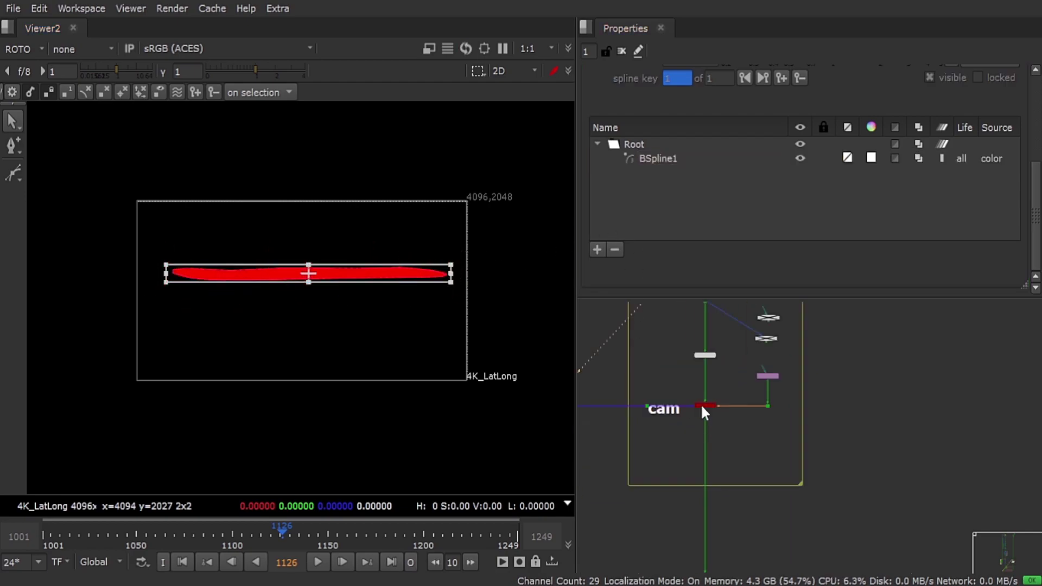
click(701, 405)
key(1)
scroll(702, 405, down, 2)
middle_drag(639, 408, 691, 409)
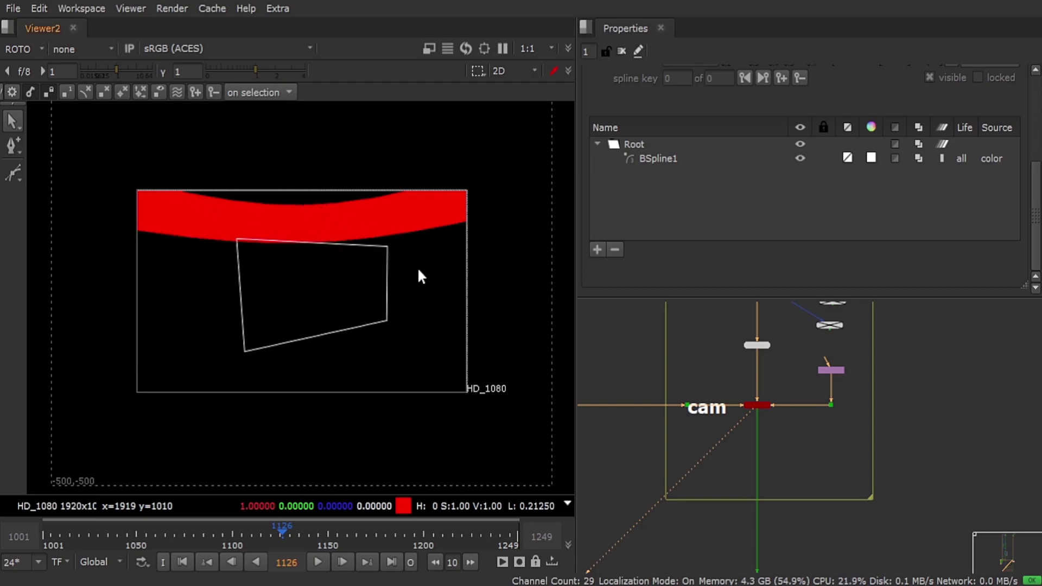
click(621, 51)
View the ROTO-masked Grade18 beneath Merge3, move Write3 further down, and set Grade18's gain to 2.04.
scroll(763, 439, up, 5)
double_click(791, 425)
key(1)
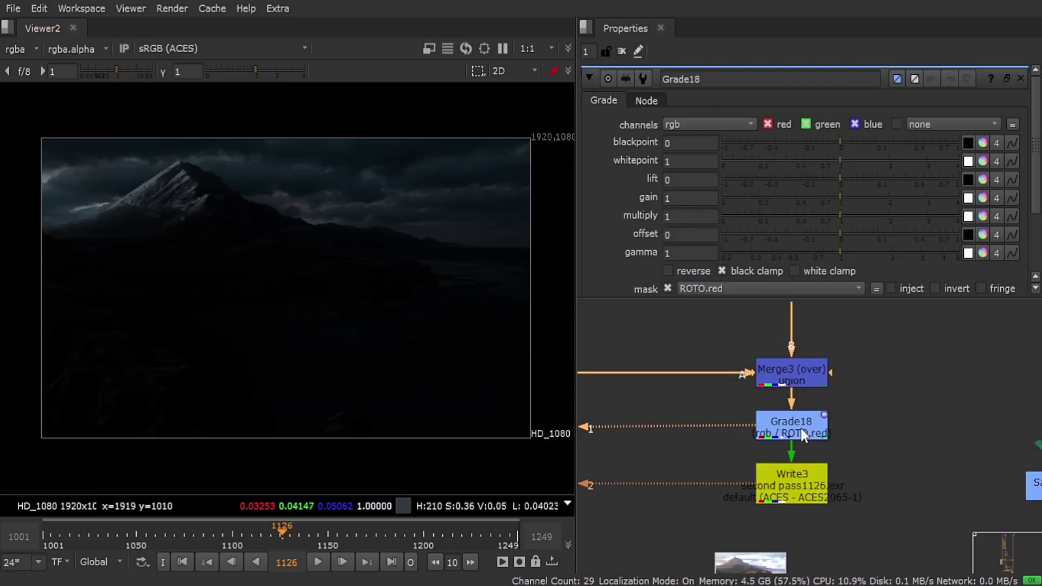
drag(787, 500, 787, 522)
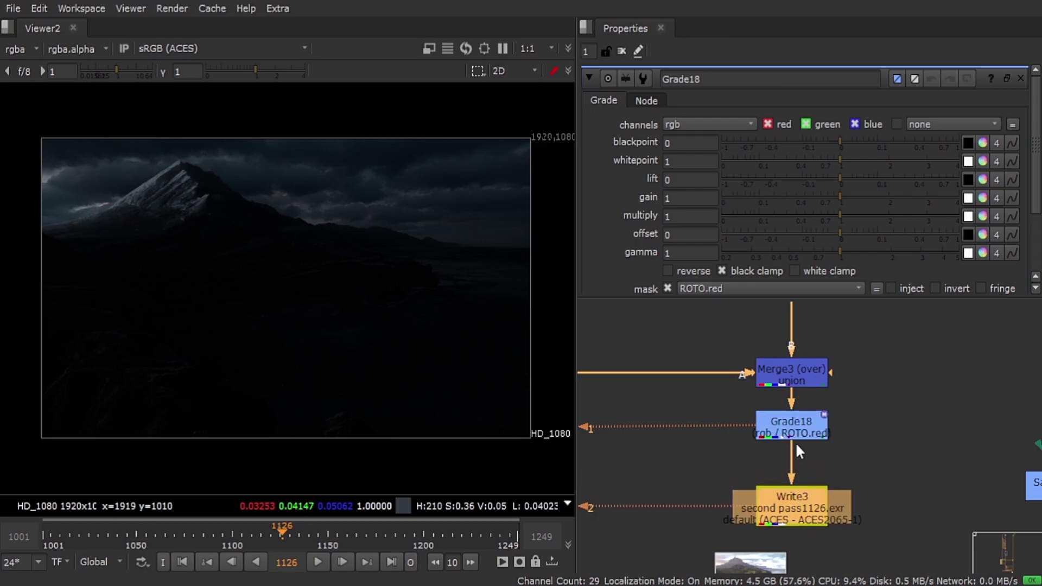
drag(833, 198, 890, 208)
Check Grade18's mask channel list for ROTO.red at the last frame, and toggle the node off and on to compare its effect.
click(387, 561)
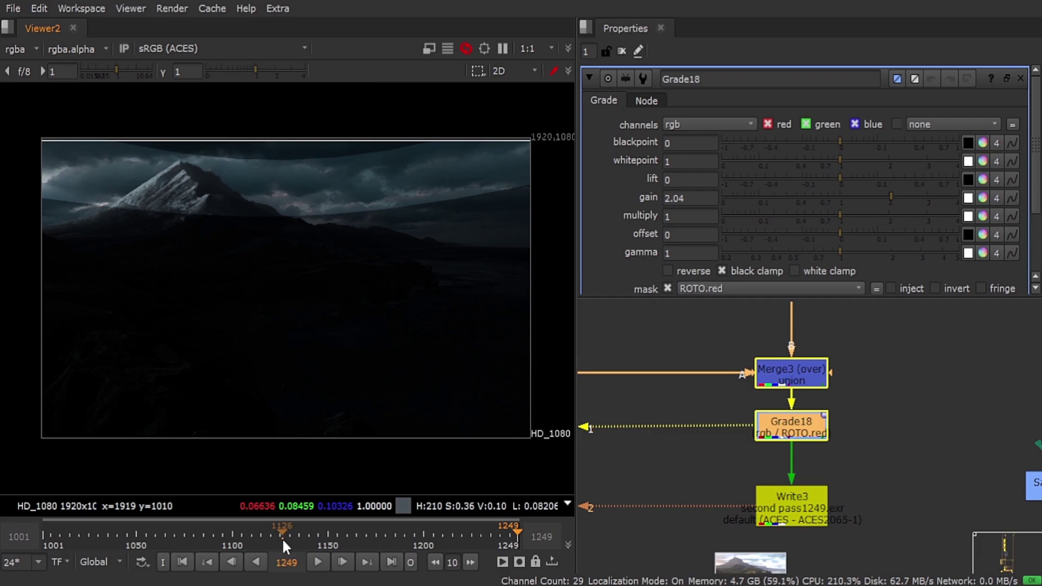
scroll(804, 429, up, 3)
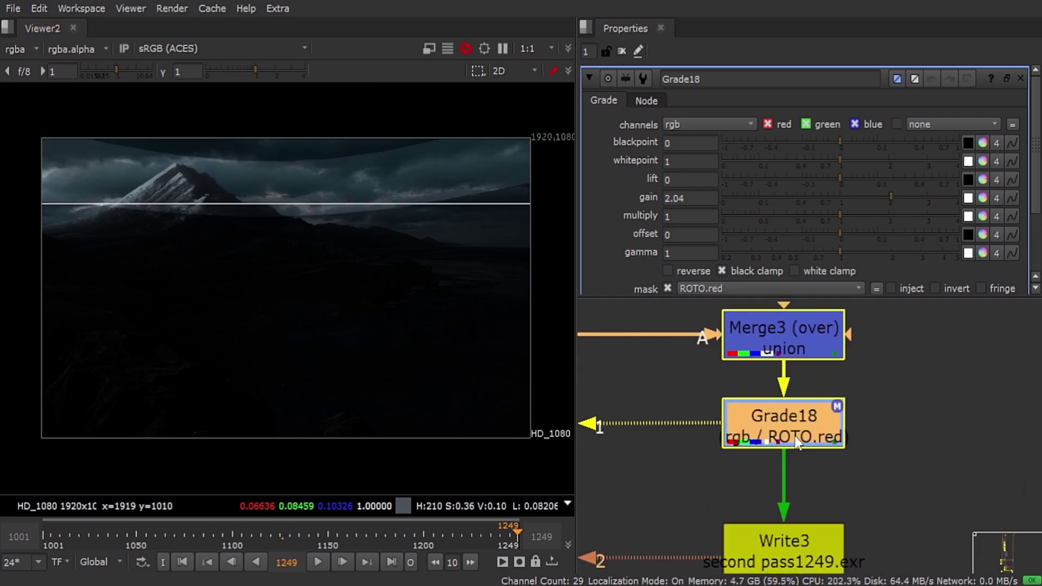
scroll(654, 151, down, 3)
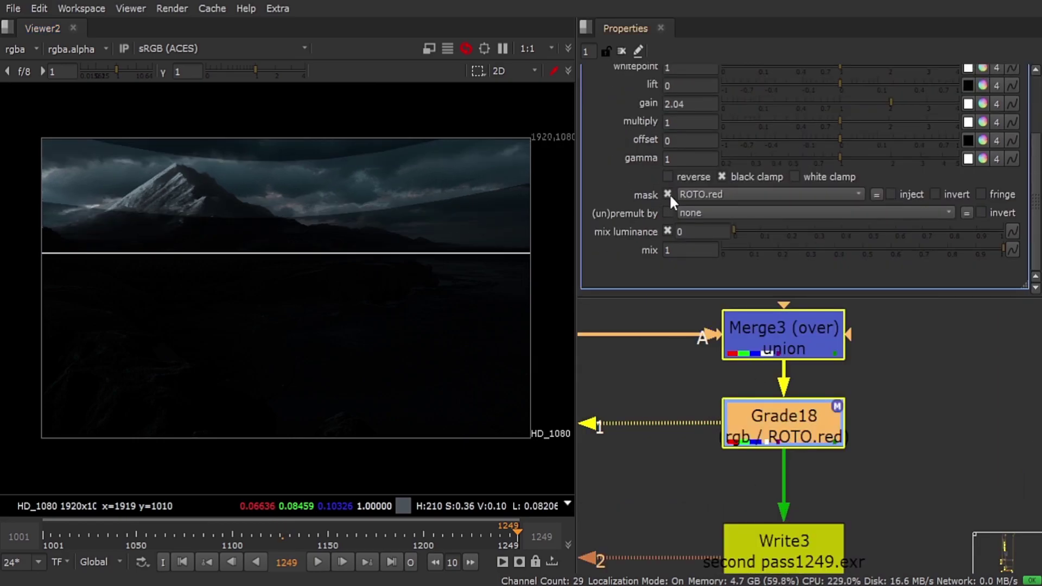
click(697, 196)
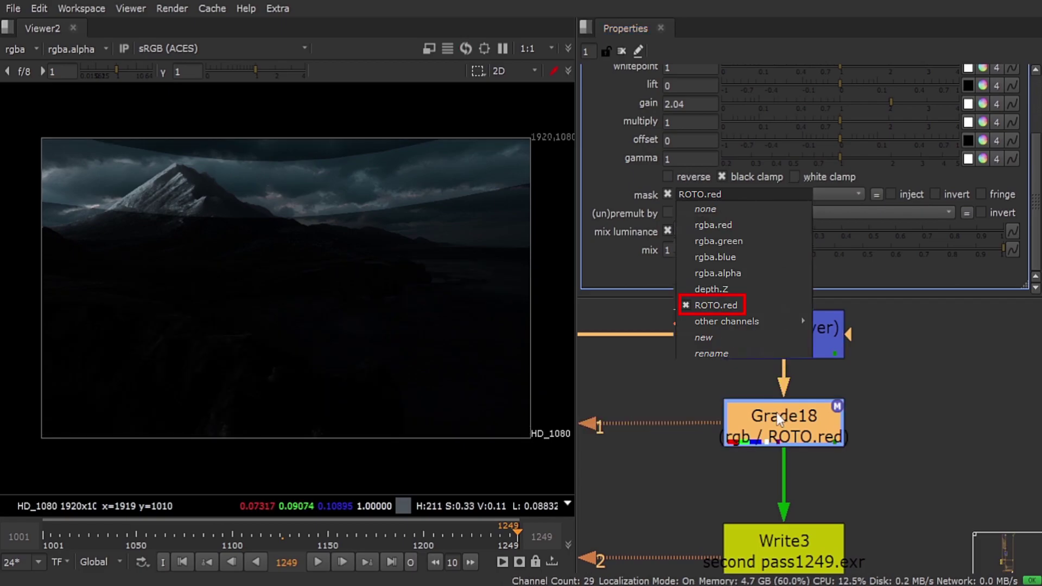
key(d)
key(d)
key(d)
key(d)
key(d)
key(d)
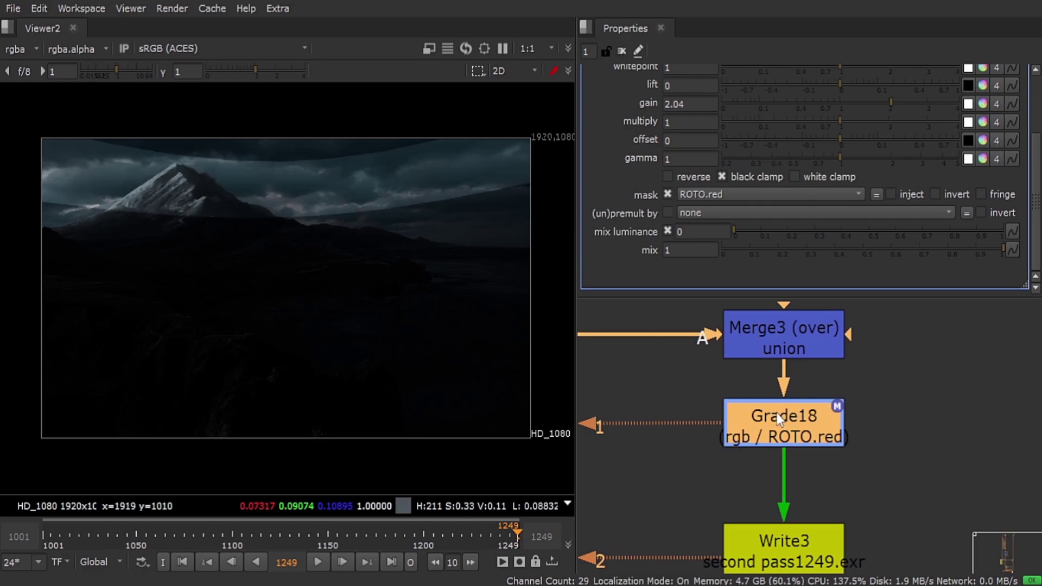
Delete Grade18 and display the final merged composite in the viewer.
key(Delete)
scroll(760, 389, down, 7)
scroll(750, 413, up, 3)
scroll(756, 385, down, 4)
middle_drag(754, 367, 756, 398)
scroll(755, 373, up, 3)
drag(730, 331, 816, 360)
key(1)
click(777, 412)
scroll(778, 411, down, 3)
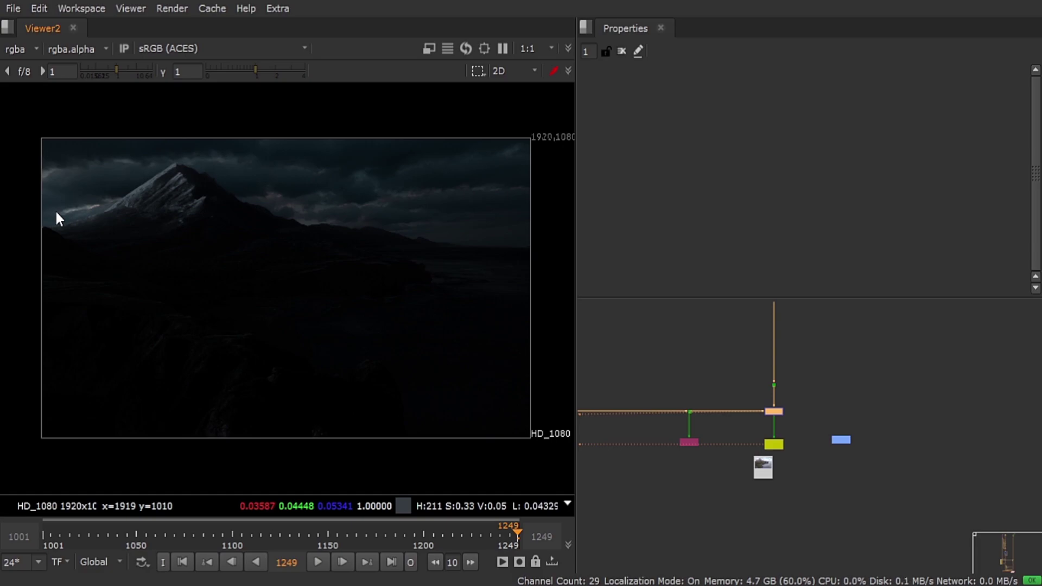
Examine the layout of the whole node graph, highlighting all nodes and the column of branches along the main pipe.
key(f)
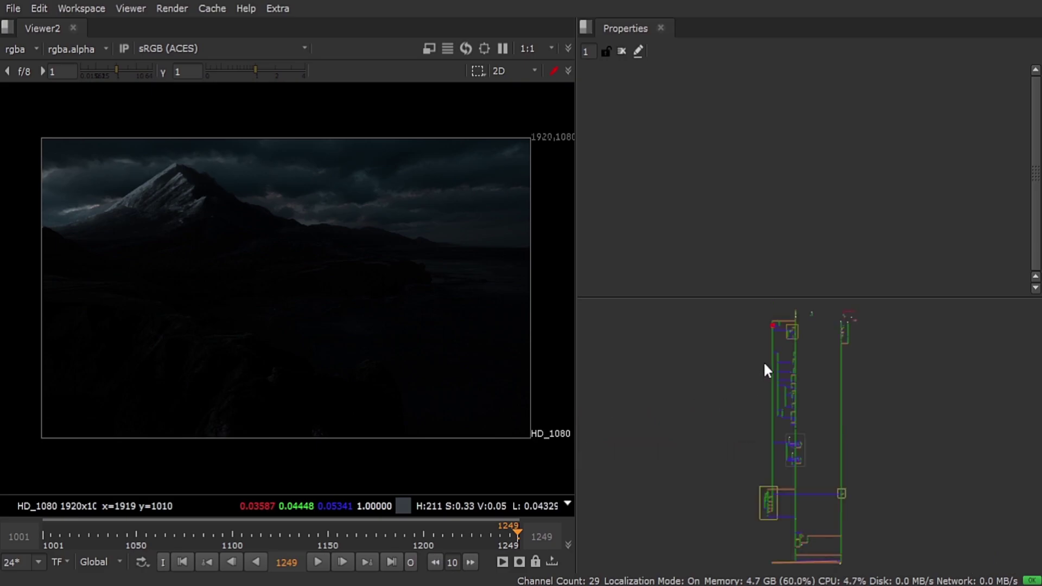
drag(903, 541, 694, 318)
scroll(780, 418, up, 4)
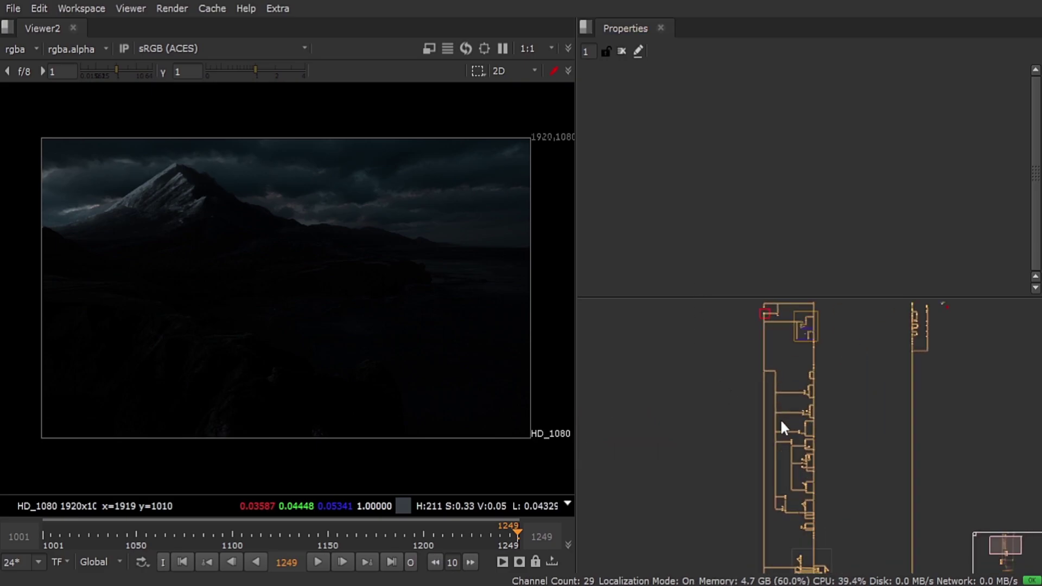
click(780, 418)
middle_drag(834, 384, 832, 363)
drag(838, 345, 789, 520)
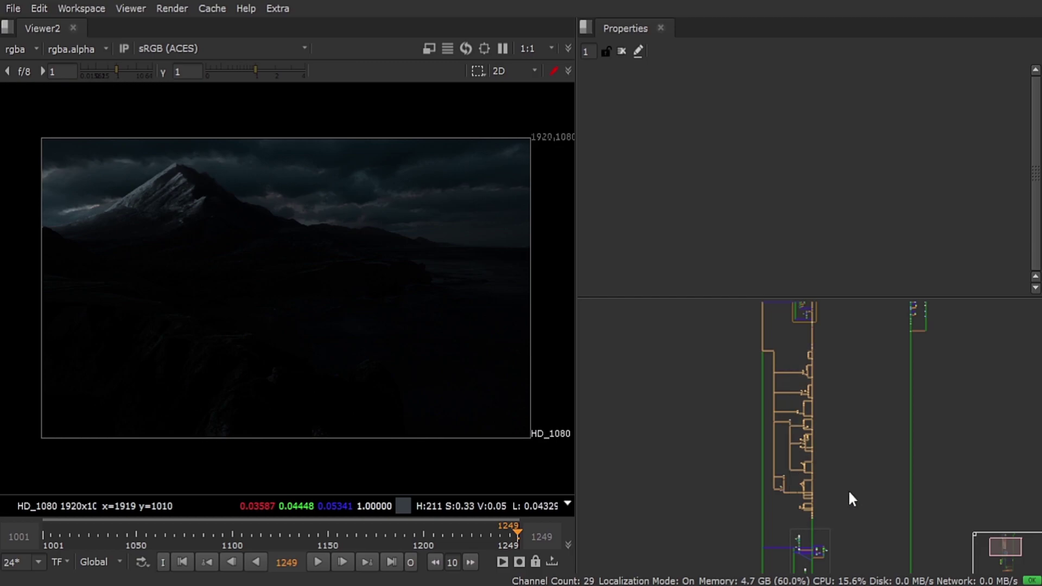
click(848, 490)
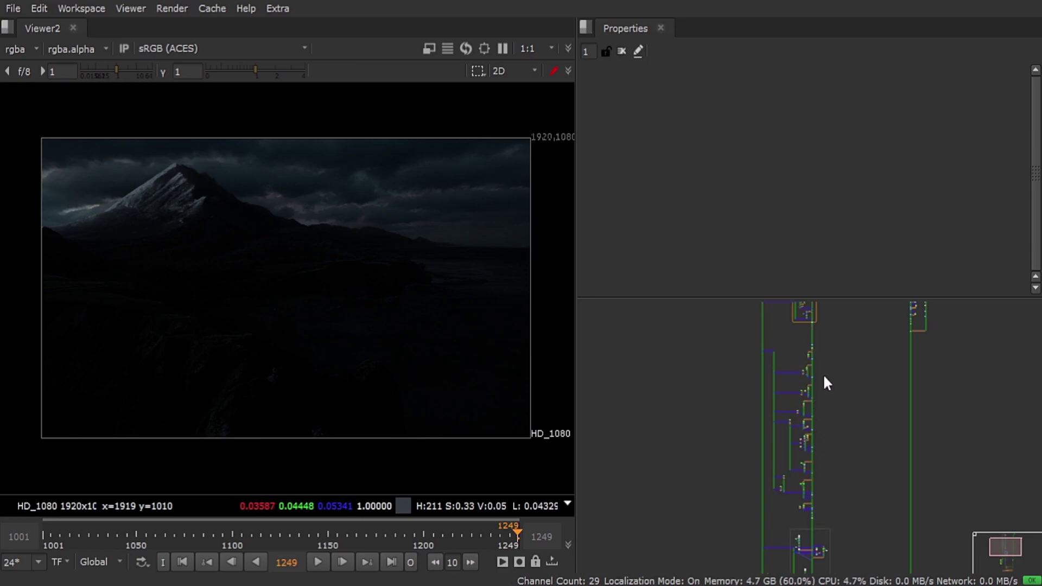
key(f)
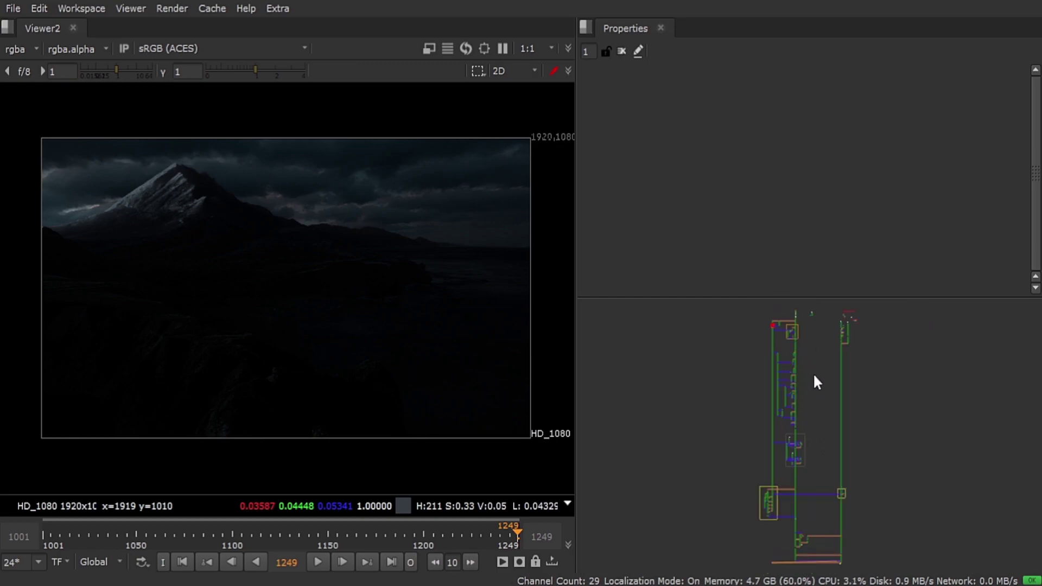
middle_drag(801, 527, 754, 477)
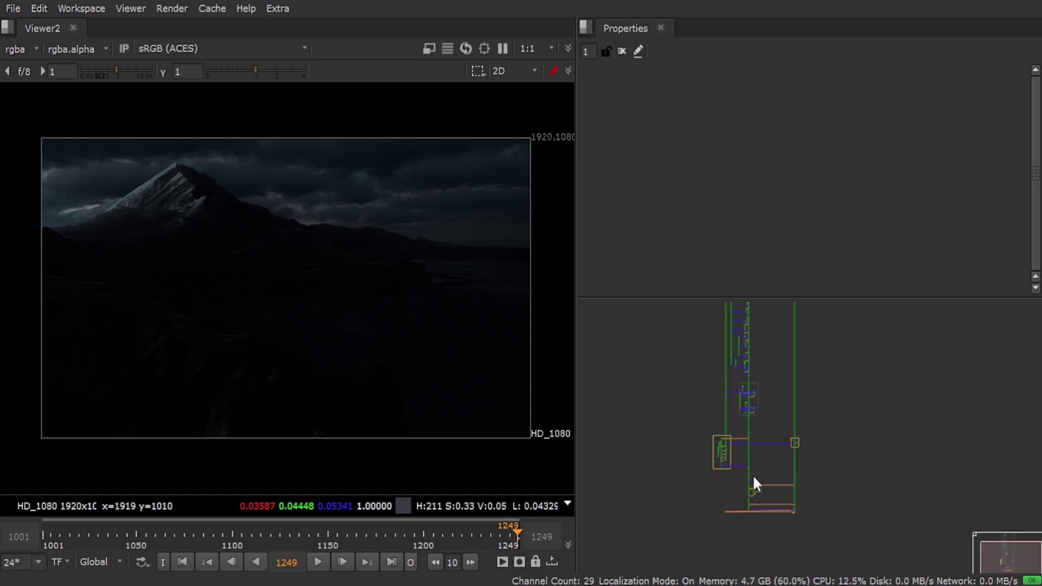